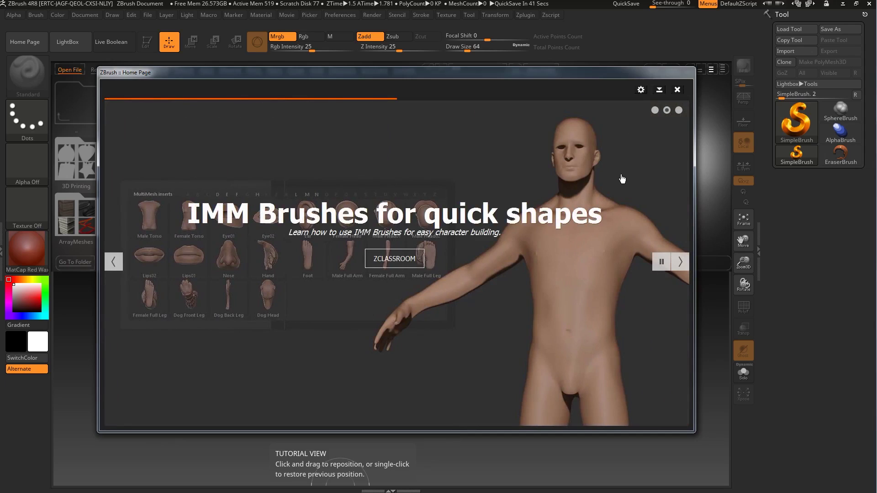
- Dismiss the home page window and open the DynaMesh_Sphere_32 project
click(678, 89)
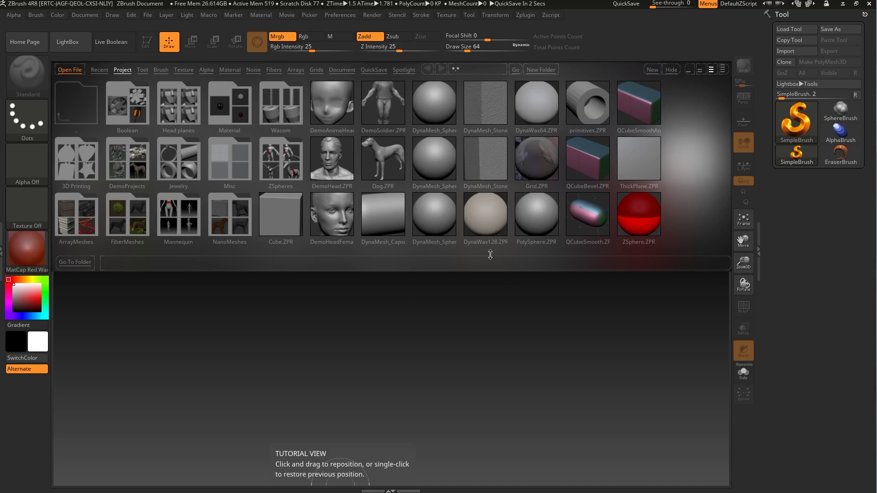
click(429, 158)
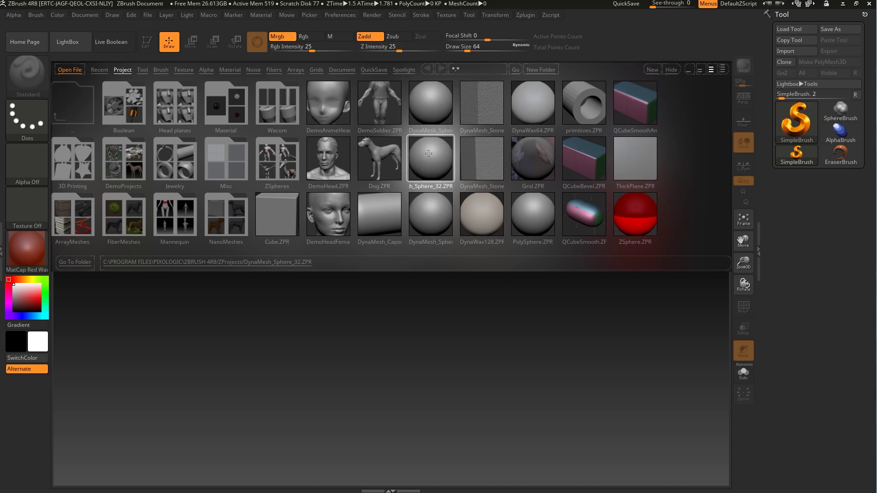
click(426, 157)
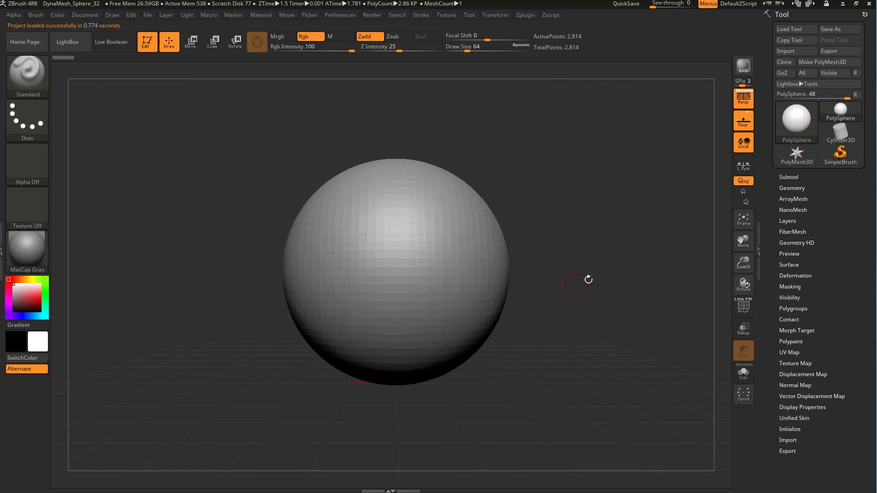
- Divide the sphere's geometry repeatedly until it reaches subdivision level 5
click(794, 189)
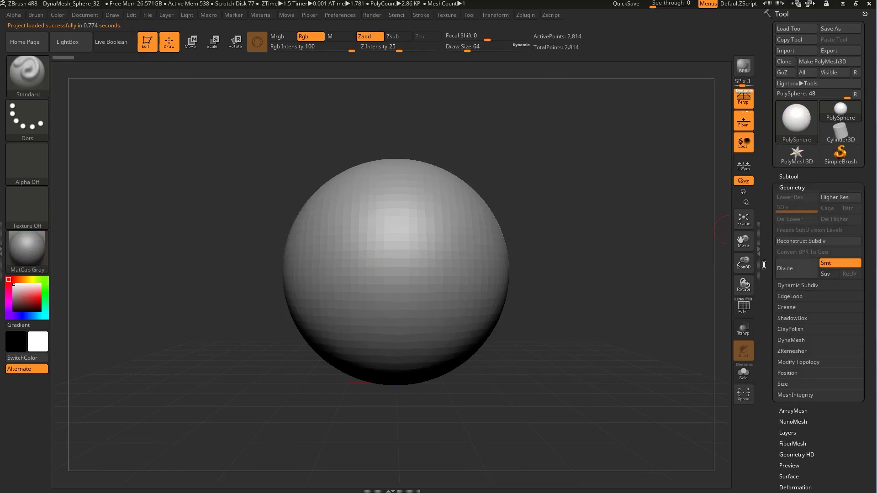
click(791, 268)
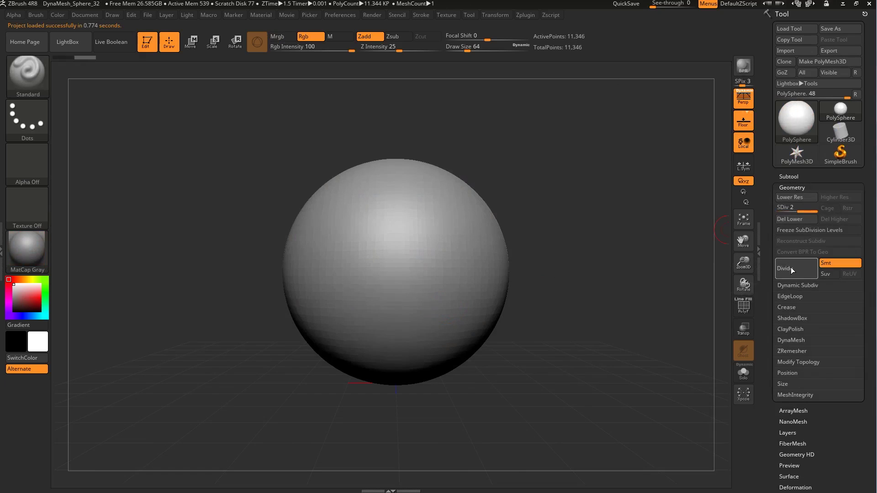
click(794, 267)
click(800, 266)
click(799, 267)
mouse_move(797, 123)
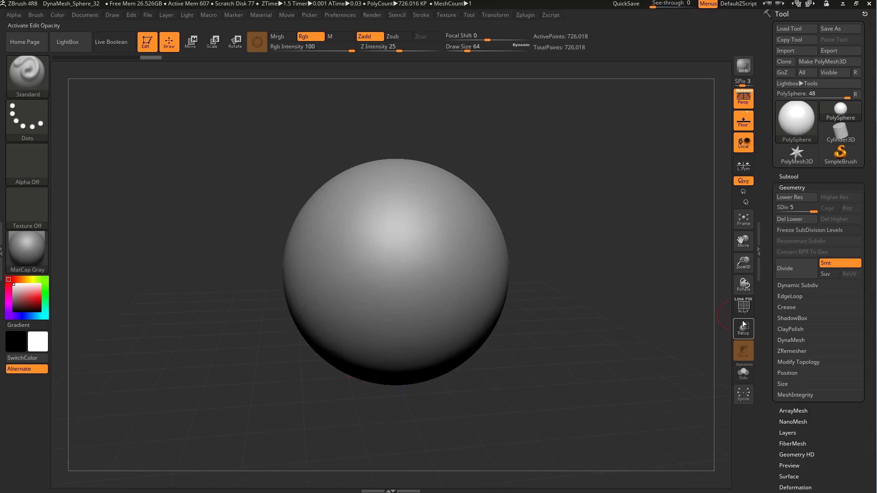
- Inspect the subdivided sphere's polygon wireframe up close, and turn the polyframe display off again
key(shift+f)
key(f)
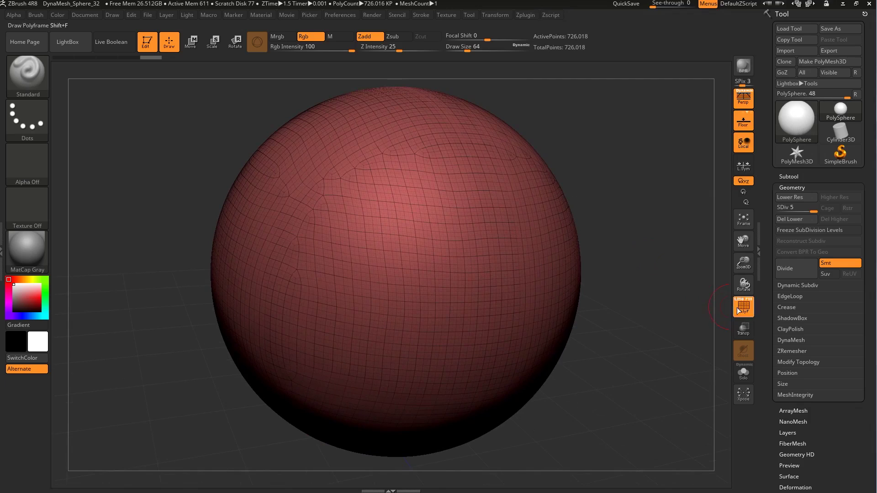
key(shift+f)
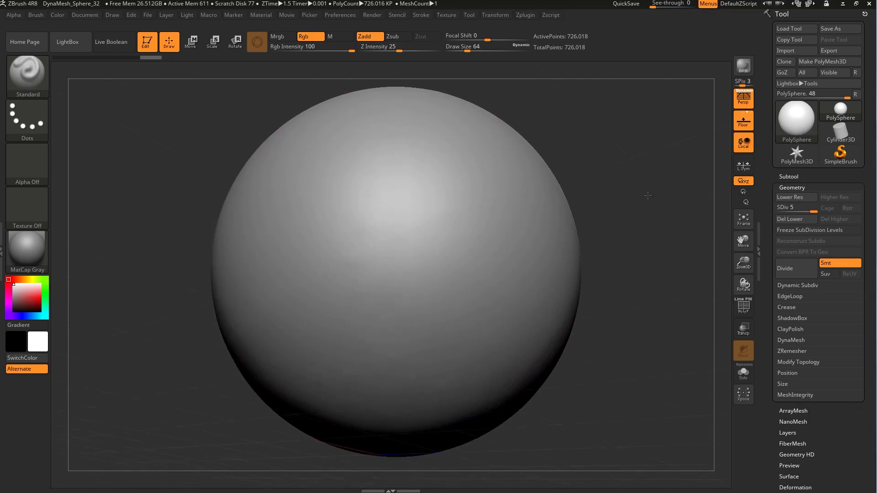
- Choose the ChiselCreature brush and set its shape to Horn2
alt+drag(651, 231, 643, 228)
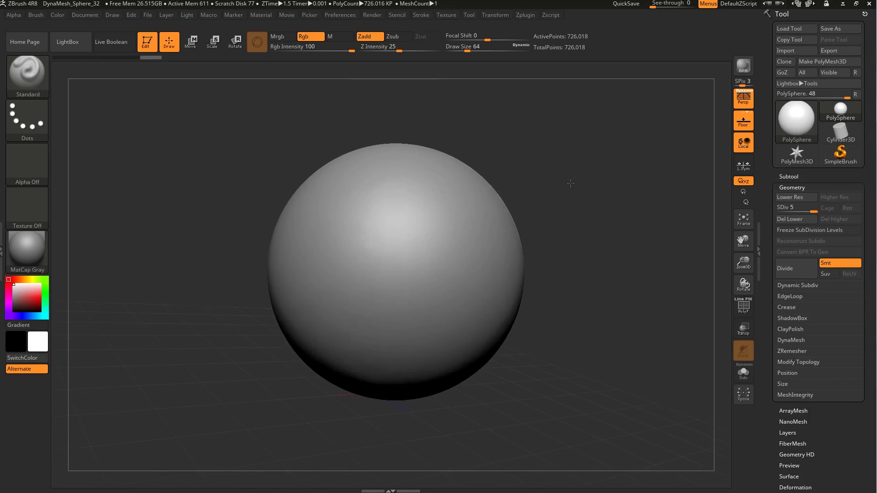
alt+drag(570, 183, 555, 213)
key(b)
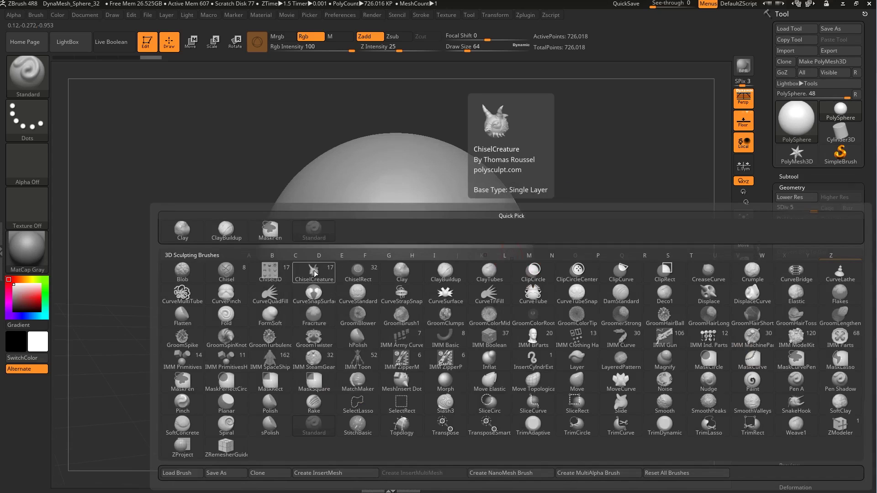
click(299, 284)
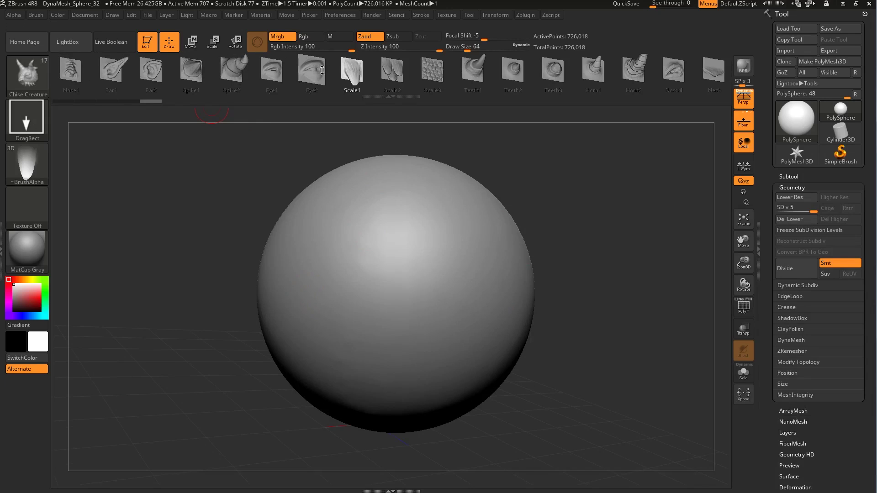
click(638, 69)
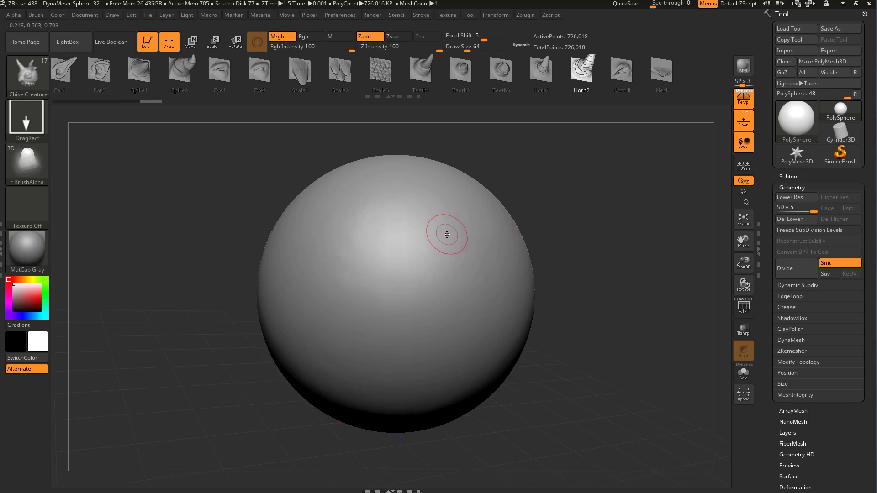
- Try pulling a Horn2 horn out of the front of the sphere, and undo it
drag(446, 231, 520, 284)
mouse_move(622, 286)
mouse_down()
mouse_move(650, 297)
mouse_move(588, 279)
mouse_move(584, 267)
mouse_move(608, 398)
mouse_move(569, 310)
mouse_move(568, 325)
mouse_move(513, 323)
mouse_move(601, 261)
mouse_move(530, 257)
mouse_up()
key(ctrl+z)
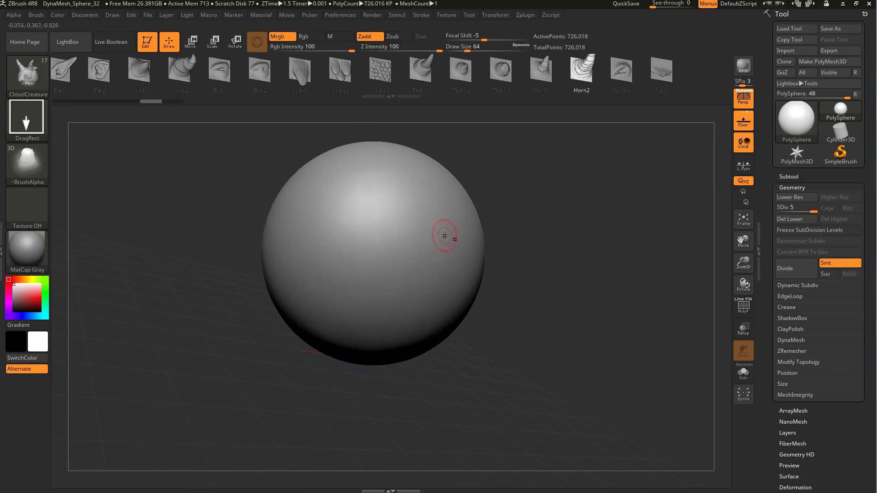
- Pull a mirrored pair of large ridged Horn2 horns out of the upper sides of the sphere
drag(532, 226, 599, 233)
drag(349, 361, 330, 322)
drag(231, 244, 231, 264)
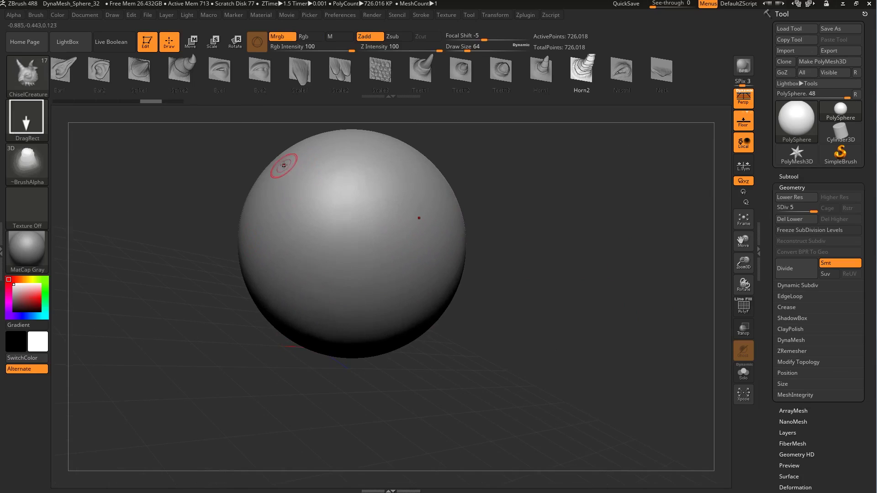
drag(292, 160, 308, 247)
mouse_move(561, 304)
alt+mouse_down()
mouse_move(579, 256)
mouse_move(573, 288)
mouse_move(593, 296)
mouse_move(594, 314)
mouse_move(560, 306)
alt+mouse_up()
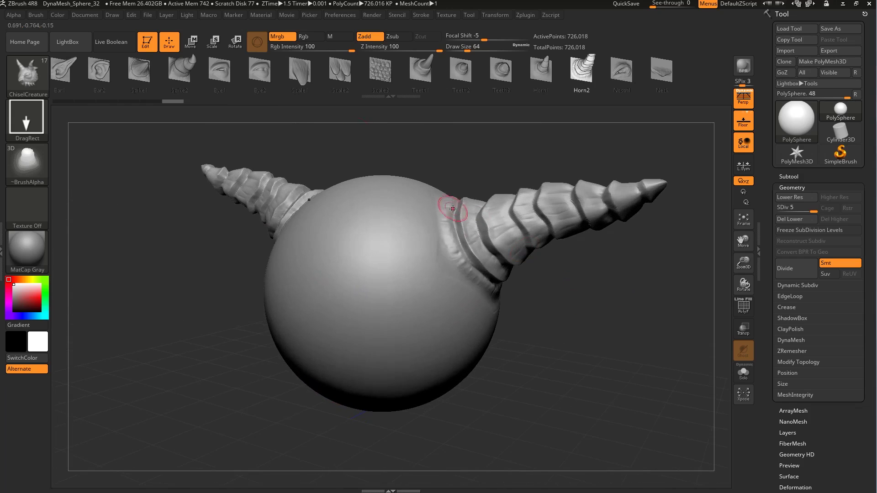
- Add a mirrored pair of eyes beneath the horns using the Eye2 shape
click(259, 73)
mouse_move(278, 124)
mouse_down()
mouse_move(361, 288)
mouse_move(348, 277)
mouse_move(364, 233)
mouse_move(337, 200)
mouse_up()
drag(526, 352, 630, 295)
alt+drag(564, 282, 598, 278)
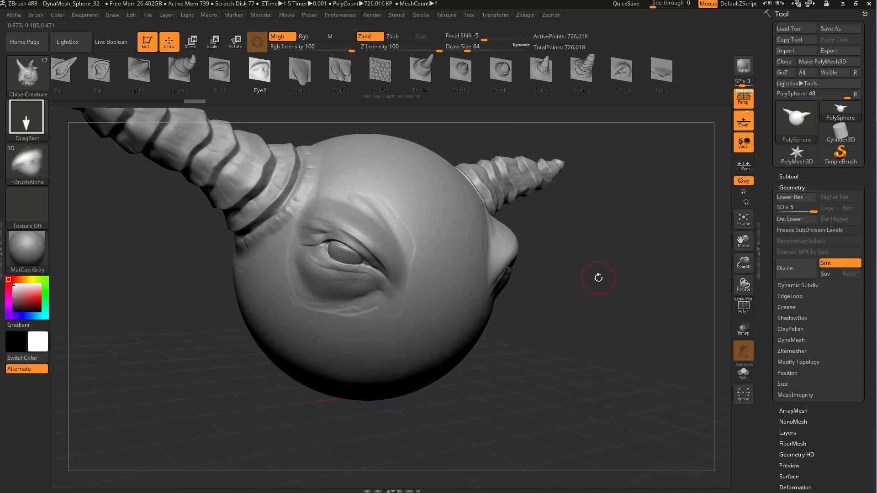
- Smooth the imprint edges around the eyes so they blend into the head
drag(582, 287, 426, 256)
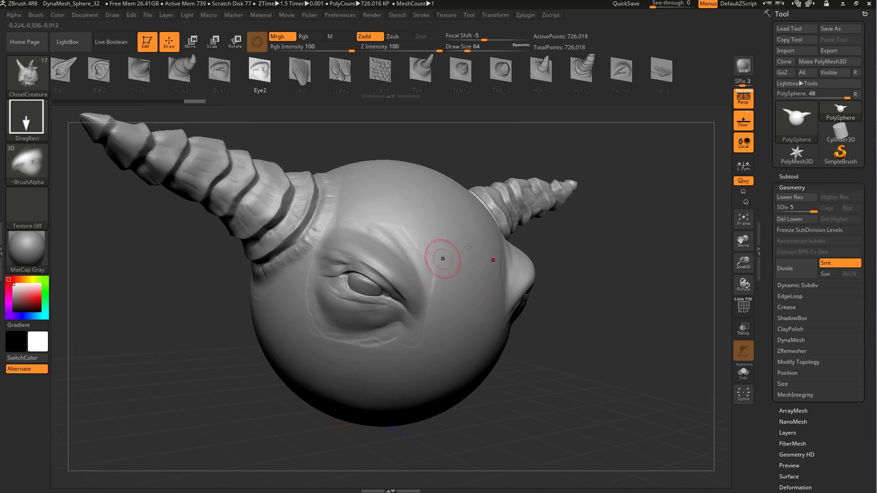
drag(653, 290, 415, 254)
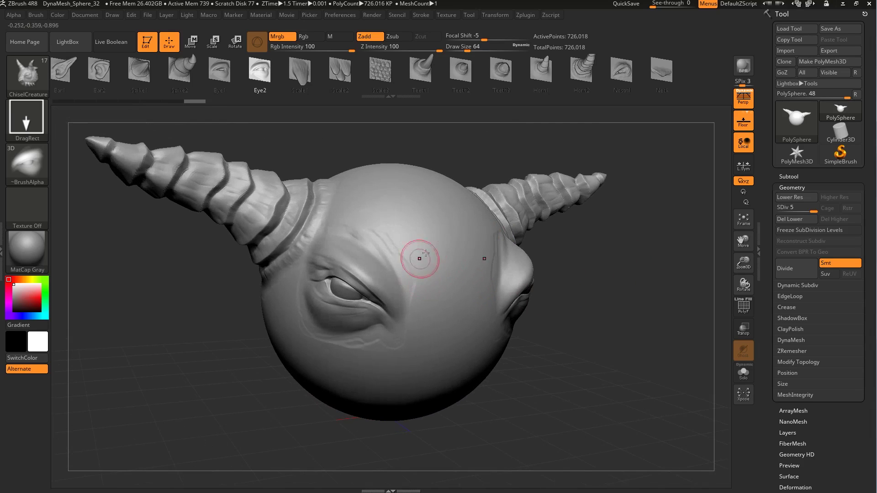
key(shift)
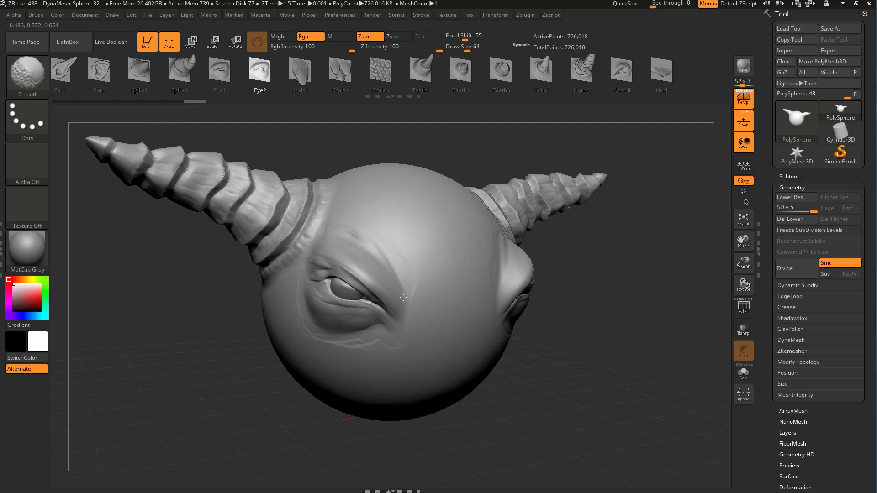
drag(579, 343, 360, 343)
key(shift)
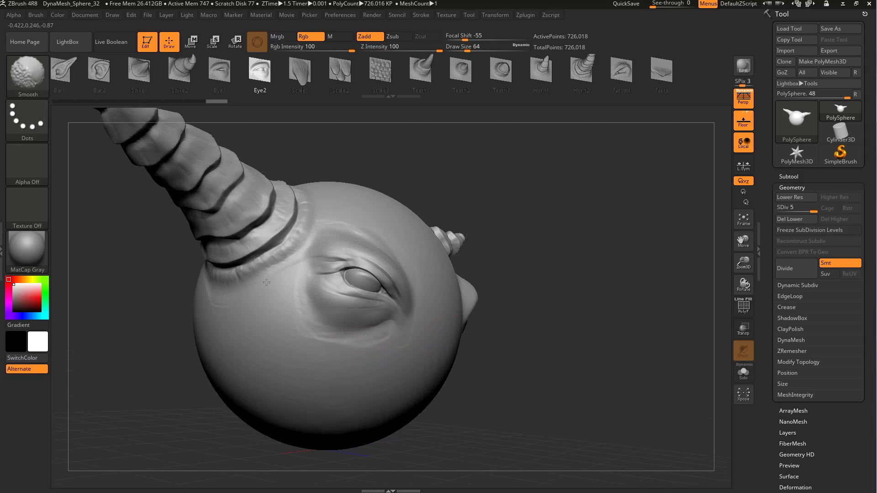
drag(586, 344, 337, 379)
mouse_move(337, 380)
alt+mouse_down()
mouse_move(320, 329)
mouse_move(300, 319)
mouse_move(311, 333)
mouse_move(293, 333)
mouse_move(290, 357)
alt+mouse_up()
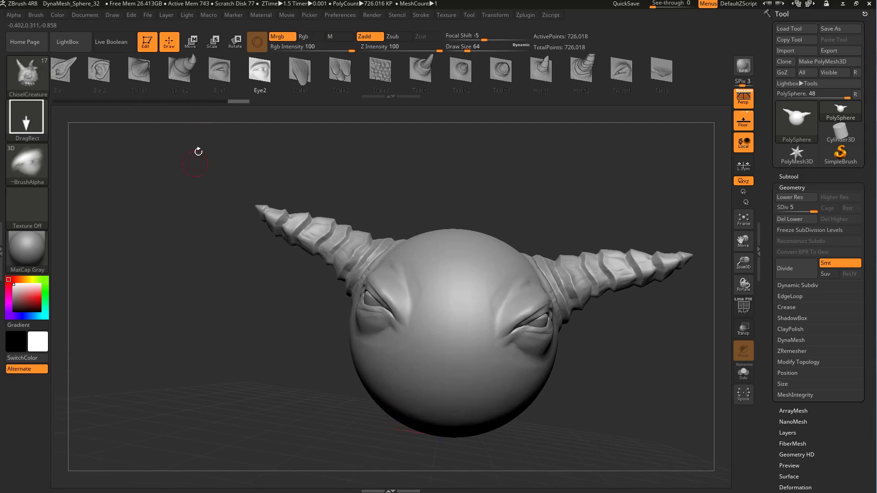
- Add a ridged nose on the face's centre line between the eyes using the Nose1 shape
drag(95, 69, 189, 72)
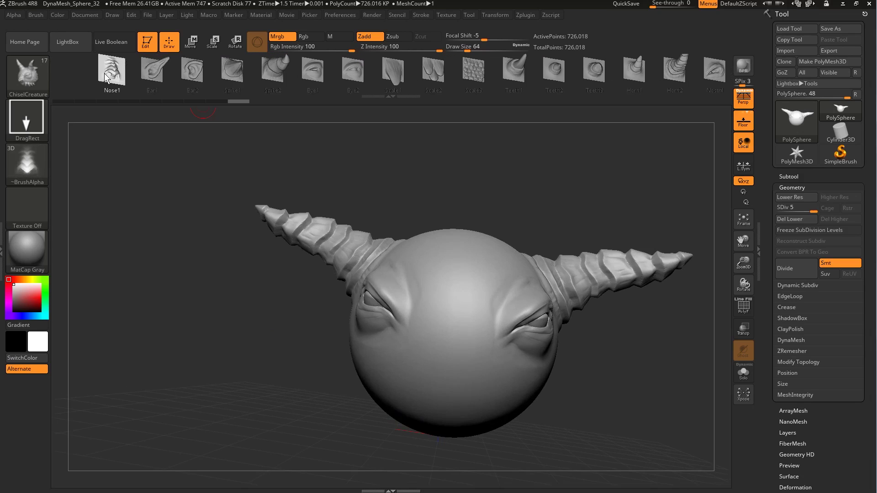
drag(241, 382, 280, 342)
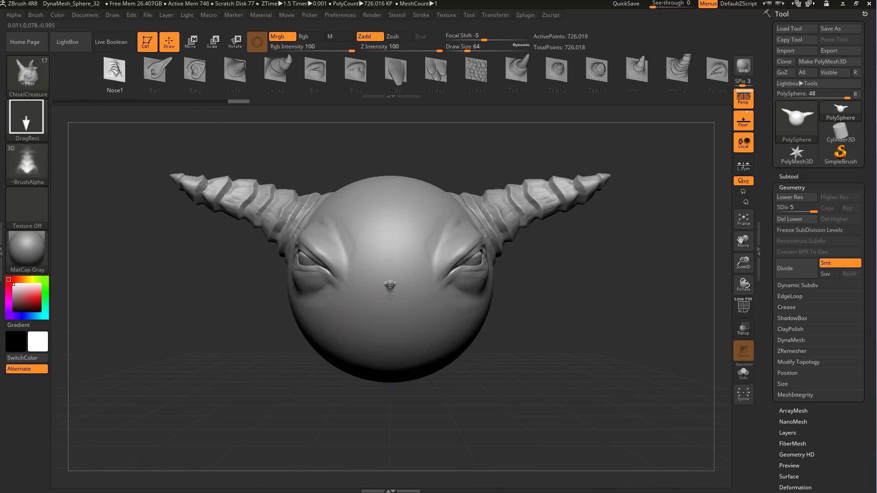
key(ctrl+z)
drag(390, 286, 391, 223)
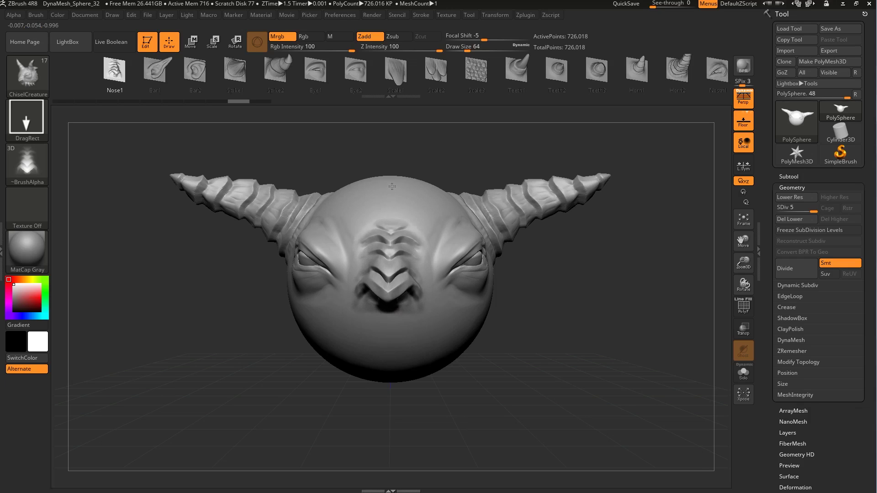
- Try pulling Ear1 ears out of the head's sides beneath the horns, and undo them
mouse_move(413, 201)
right_down()
mouse_move(499, 199)
mouse_move(546, 324)
mouse_move(636, 294)
mouse_move(595, 290)
mouse_move(599, 299)
mouse_move(525, 215)
right_up()
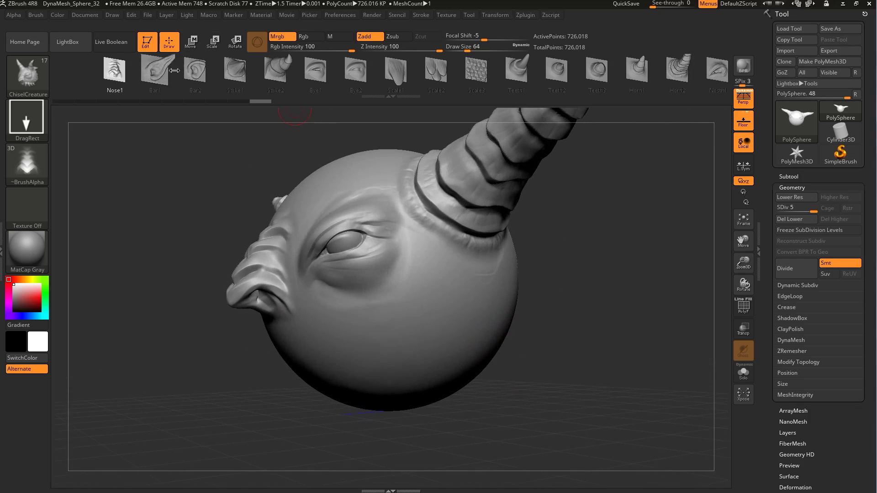
click(155, 71)
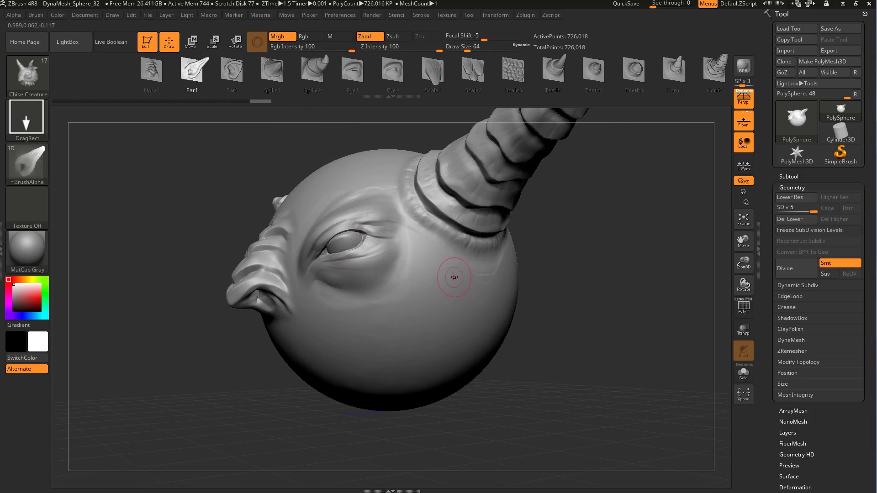
drag(454, 278, 499, 206)
mouse_move(566, 219)
mouse_down()
mouse_move(601, 229)
mouse_move(587, 264)
mouse_move(617, 262)
mouse_move(571, 264)
mouse_move(577, 306)
mouse_move(555, 285)
mouse_up()
key(ctrl+z)
- Add a pair of ears on the sides of the head, just behind and below the horns, using the Ear2 shape
click(233, 73)
drag(323, 147, 551, 264)
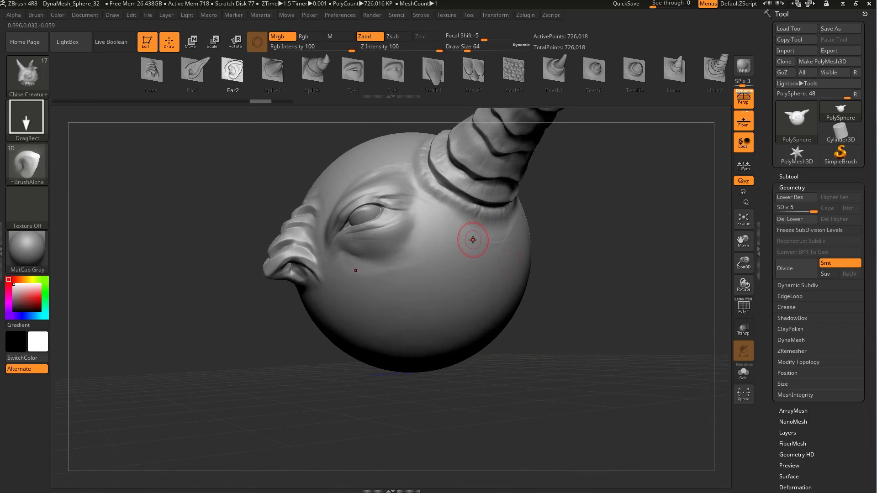
drag(486, 214, 494, 194)
drag(584, 225, 586, 227)
key(ctrl+z)
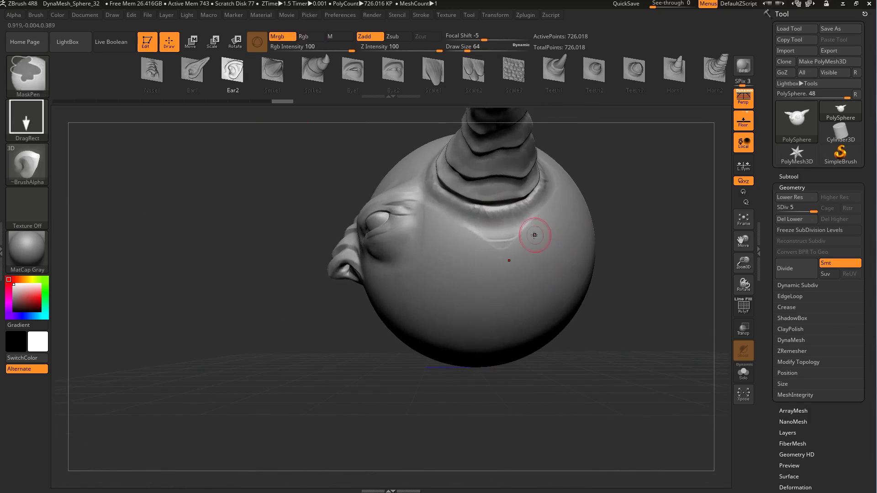
drag(522, 221, 571, 193)
key(ctrl+z)
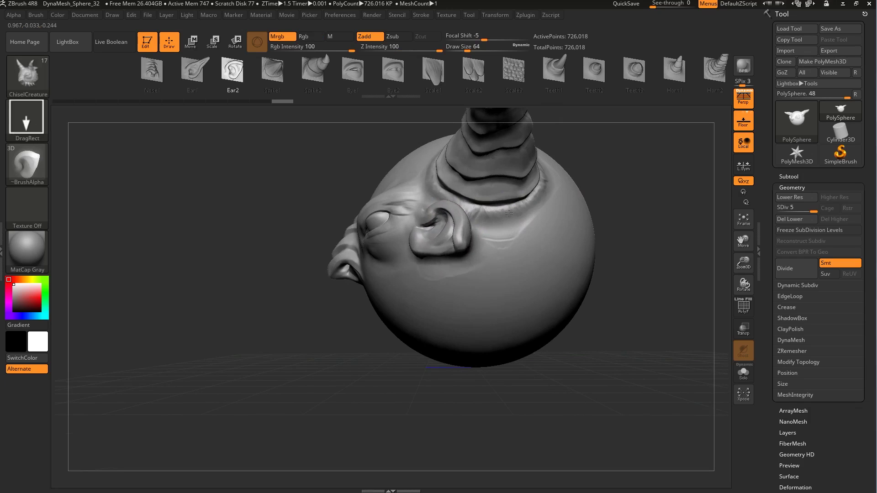
mouse_move(539, 230)
mouse_down()
mouse_move(623, 239)
mouse_move(600, 248)
mouse_up()
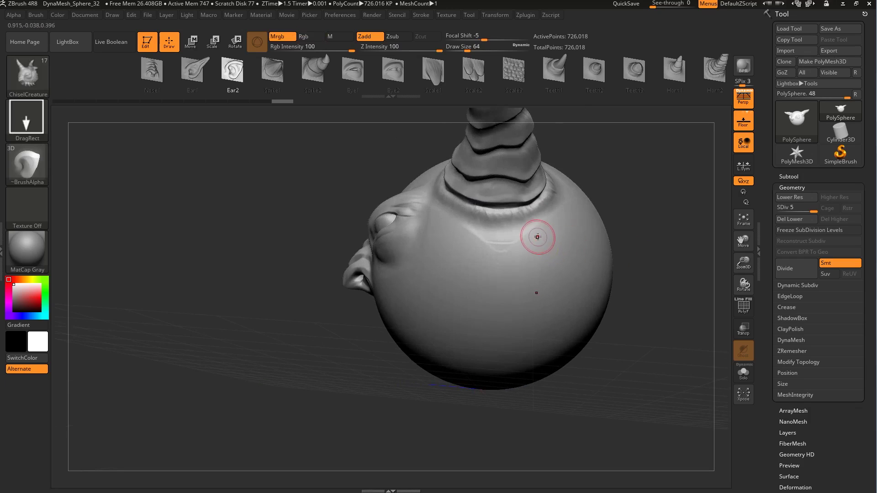
drag(543, 236, 602, 199)
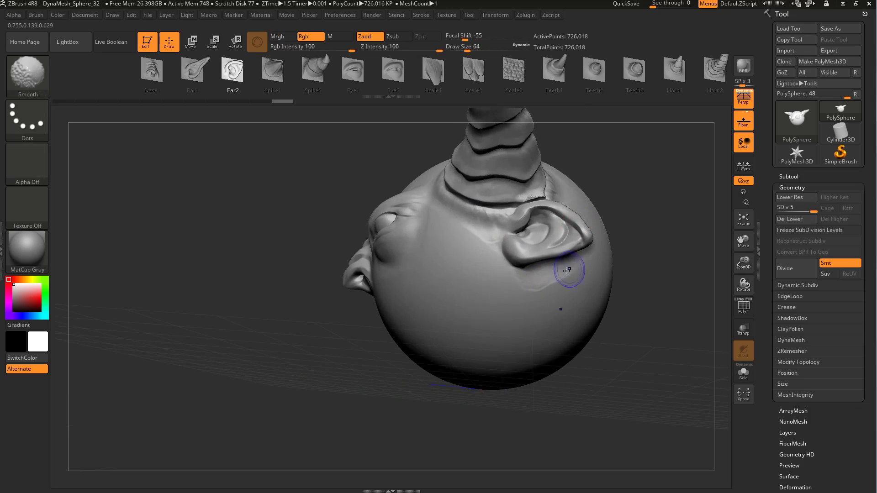
mouse_move(617, 256)
mouse_down()
mouse_move(666, 333)
mouse_move(640, 293)
mouse_move(534, 329)
mouse_move(575, 297)
mouse_move(574, 256)
mouse_move(569, 278)
mouse_move(694, 169)
mouse_up()
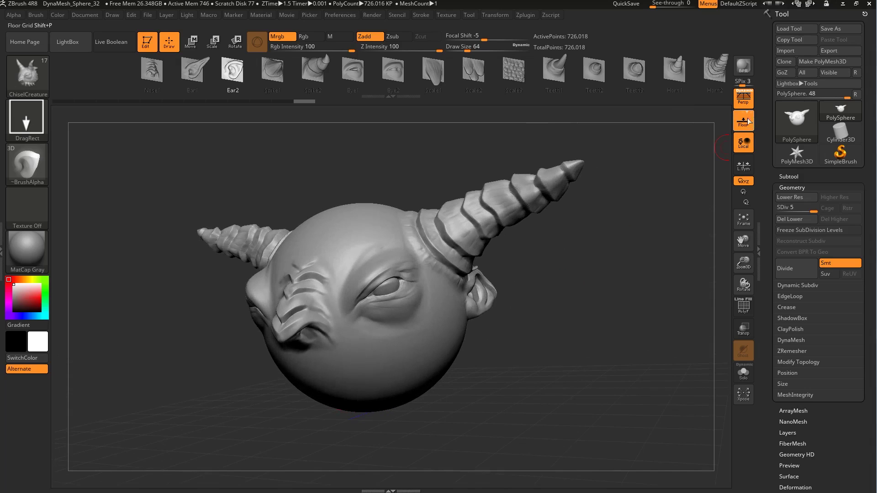
- Compare the head with perspective off and on, and hide the floor grid
click(743, 97)
mouse_move(716, 126)
mouse_down()
mouse_move(616, 245)
mouse_move(634, 220)
mouse_move(582, 330)
mouse_move(499, 304)
mouse_move(615, 286)
mouse_move(597, 298)
mouse_up()
click(743, 98)
click(743, 121)
- Pick the Nostril shape of the ChiselCreature brush, view it against the face, and switch to the Chisel3D brush
mouse_move(712, 69)
mouse_down()
mouse_move(523, 73)
mouse_move(666, 89)
mouse_up()
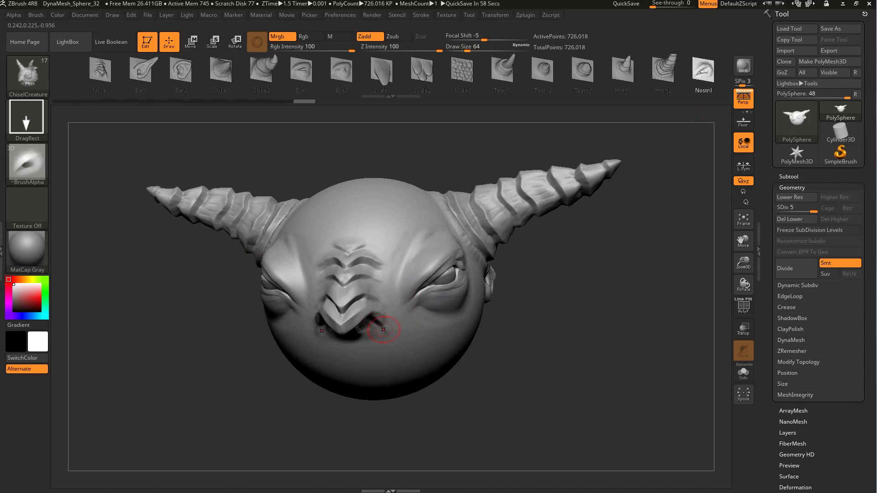
drag(566, 323, 563, 347)
key(b)
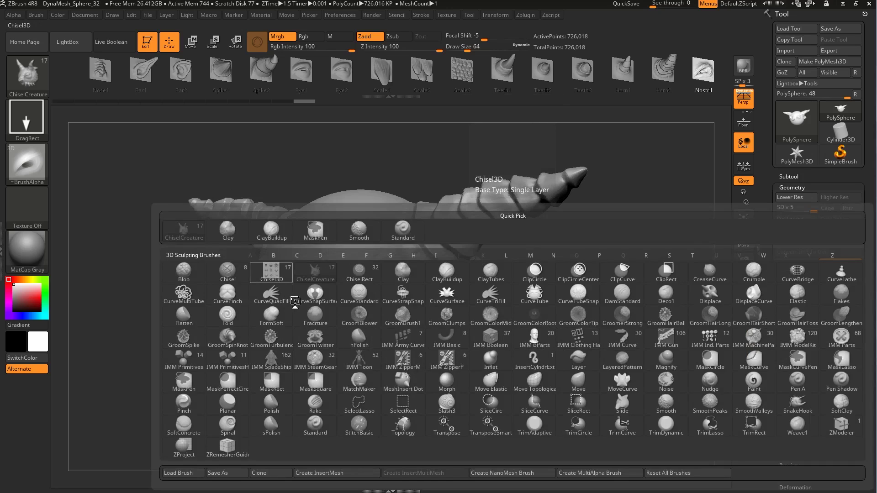
click(271, 273)
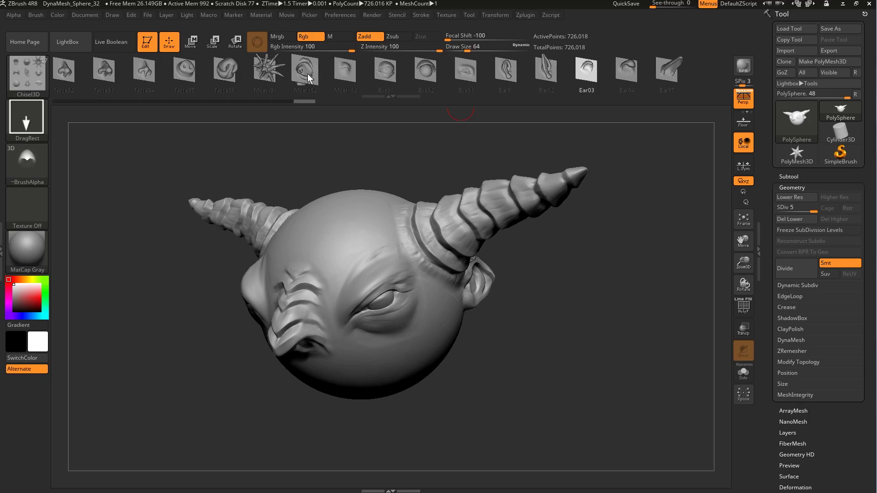
- Try out the Nose05 and Nose06 shapes in the Chisel3D set and examine the head from the front
click(301, 70)
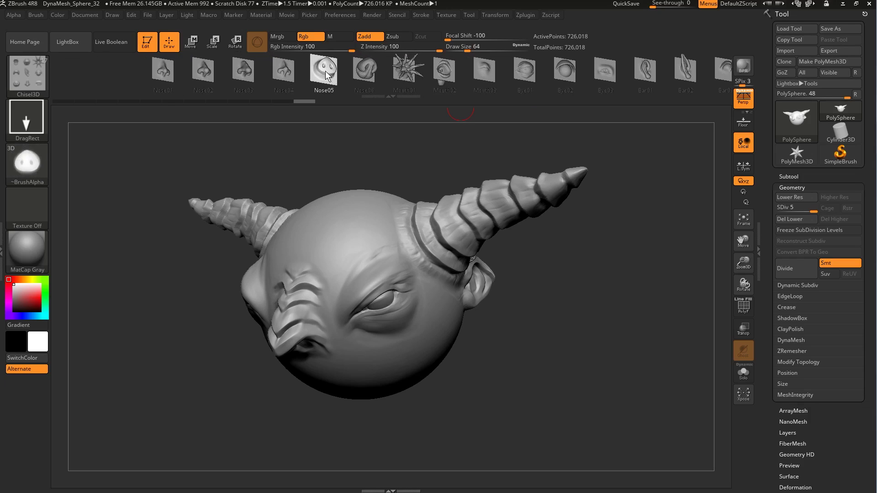
click(366, 73)
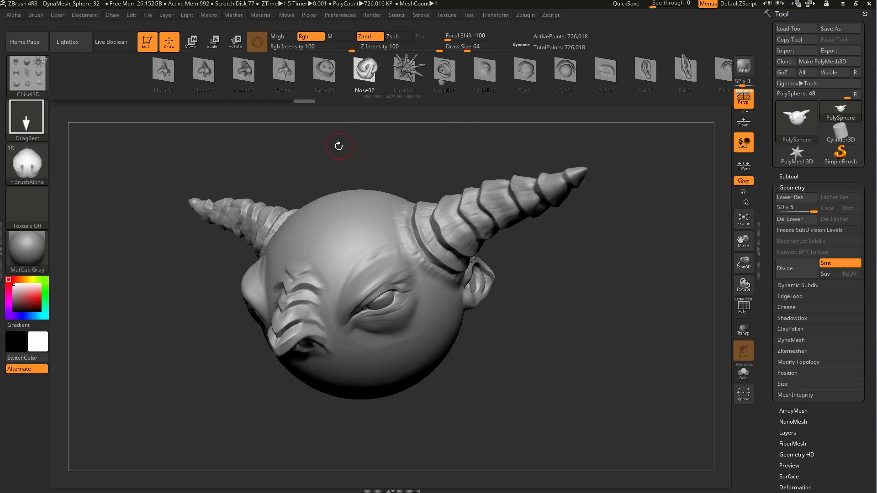
shift+drag(342, 143, 336, 204)
drag(376, 244, 415, 191)
mouse_move(420, 156)
mouse_down()
mouse_move(589, 193)
mouse_move(547, 188)
mouse_move(522, 205)
mouse_move(567, 310)
mouse_move(310, 296)
mouse_move(307, 264)
mouse_move(550, 274)
mouse_move(558, 294)
mouse_move(579, 277)
mouse_up()
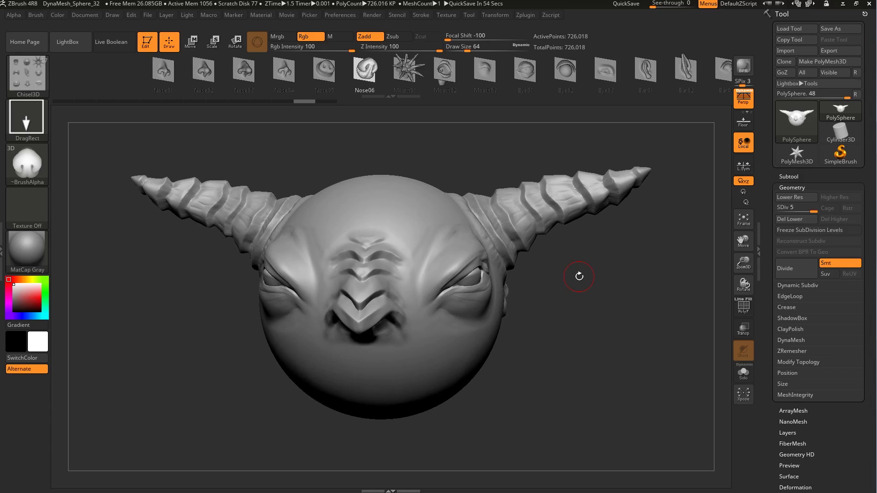
mouse_move(593, 315)
mouse_down()
mouse_move(592, 356)
mouse_move(557, 284)
mouse_up()
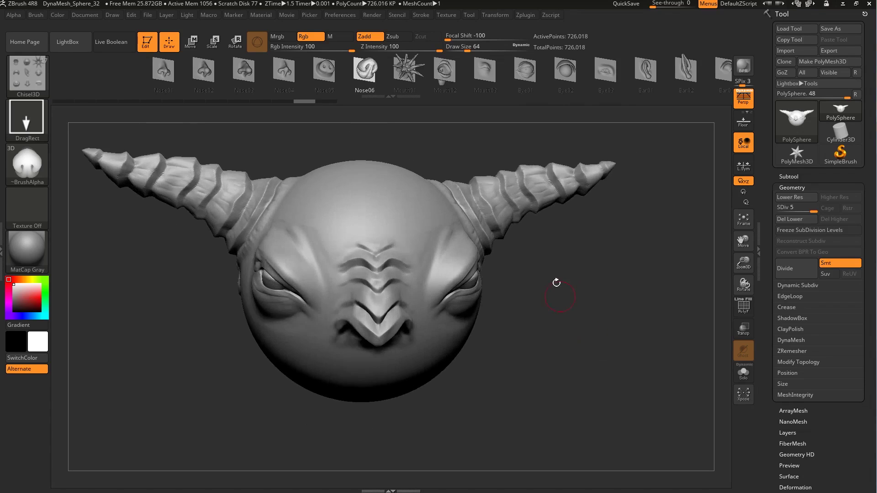
- Fully initialize ZBrush, discarding the horned head and all current document data
click(340, 15)
click(357, 33)
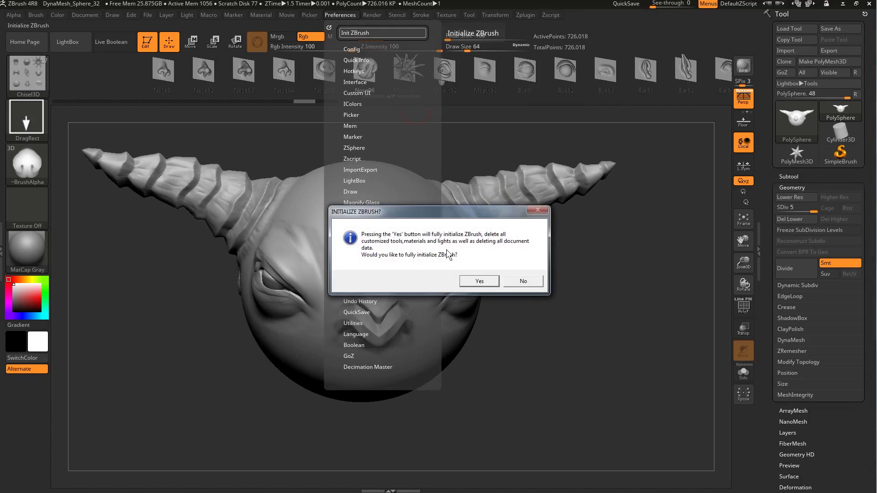
click(475, 280)
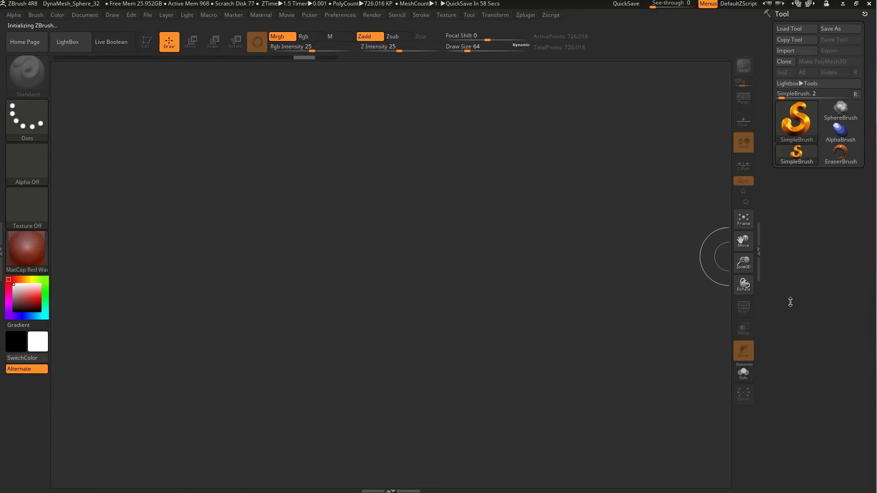
- Place a single ZSphere in the middle of the empty canvas and make it editable
click(792, 128)
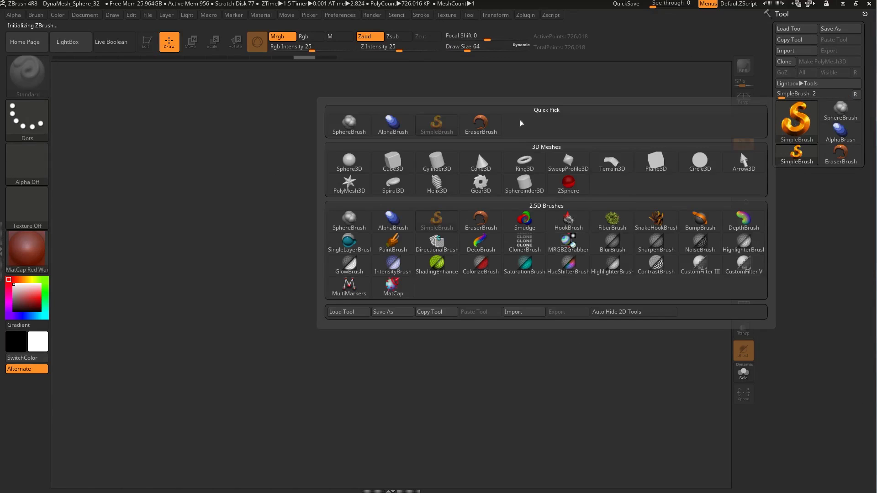
click(570, 191)
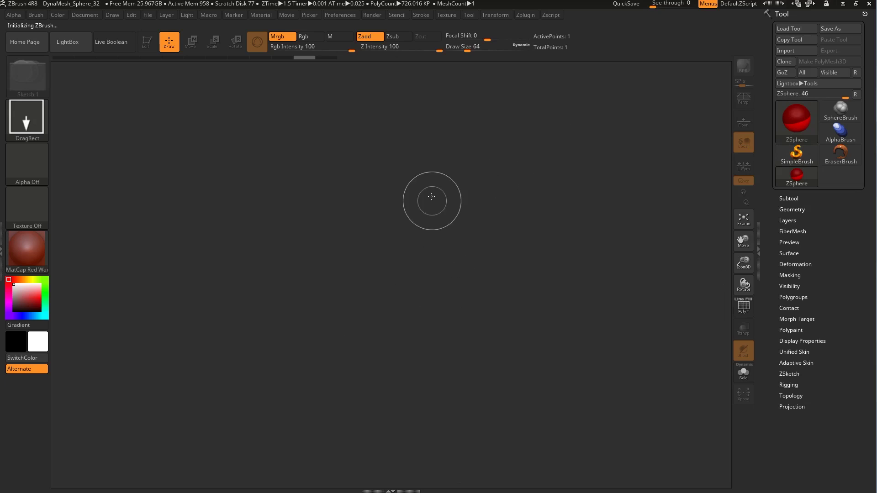
mouse_move(389, 223)
mouse_down()
mouse_move(413, 300)
mouse_move(388, 411)
mouse_up()
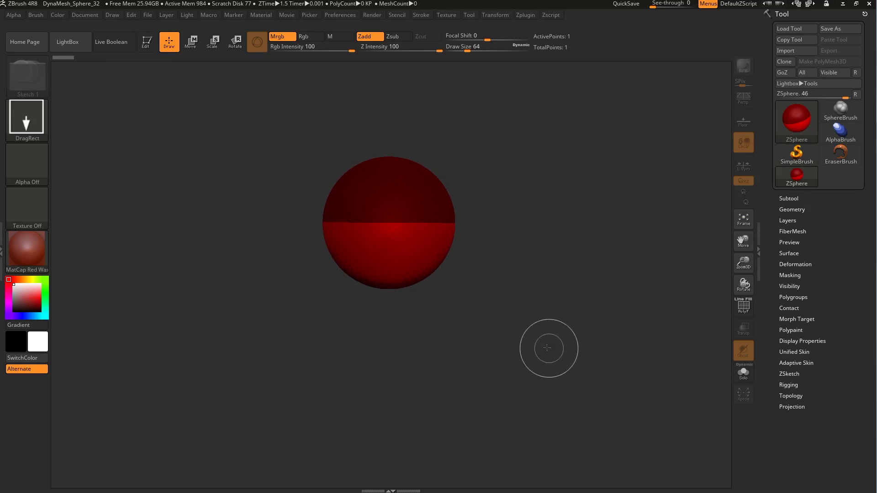
key(t)
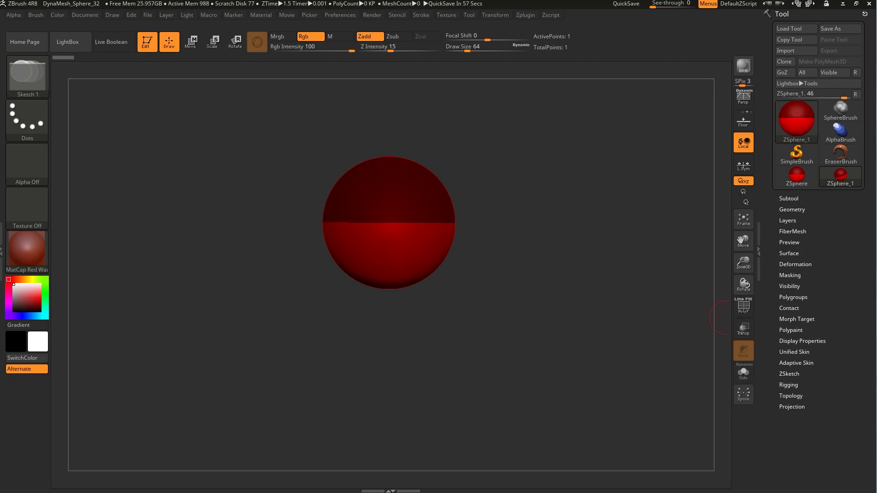
- Switch to the browser and look through the preview images of Vector Displacement Mesh Brushes Zbrush 4R8, including the creature and tentacle renders
drag(876, 80, 524, 70)
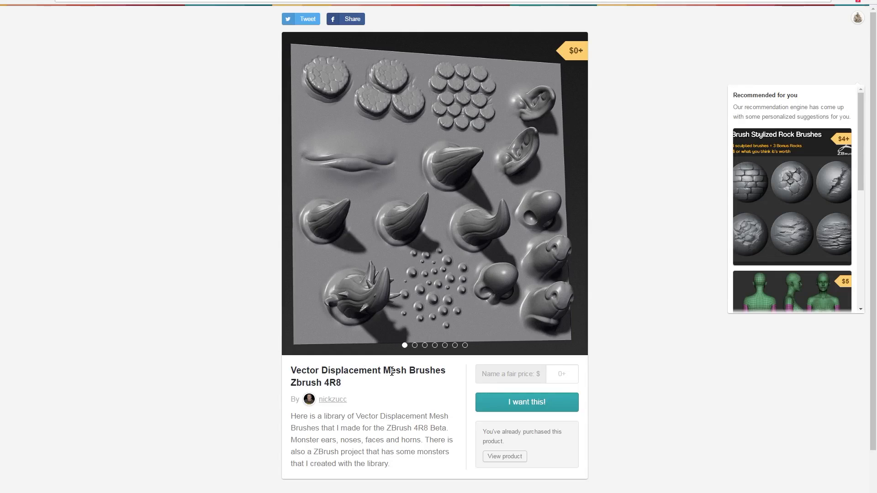
mouse_move(340, 400)
click(576, 195)
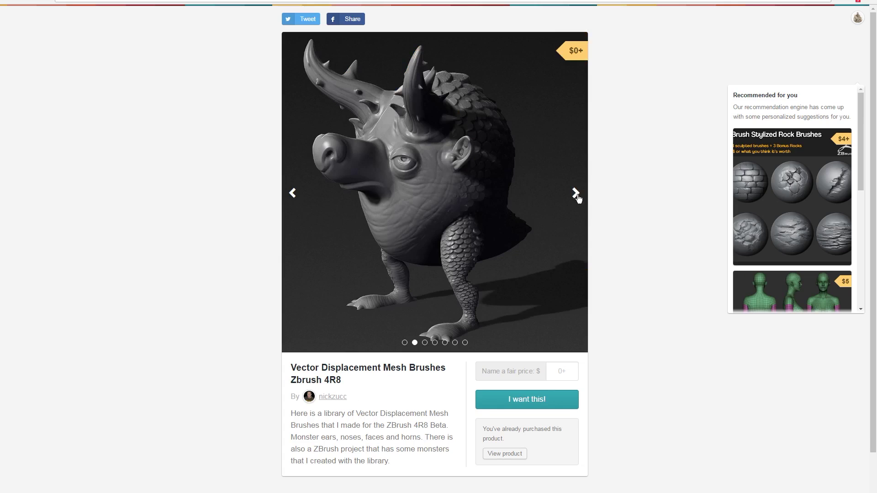
click(576, 195)
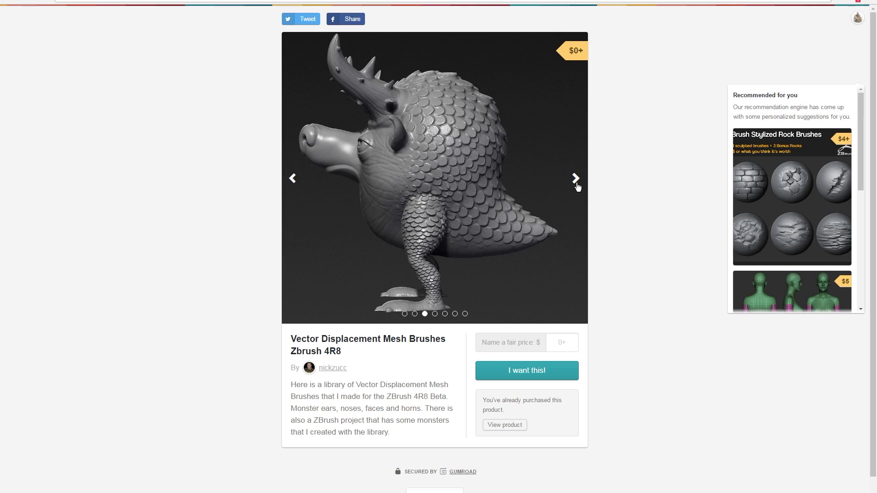
click(577, 183)
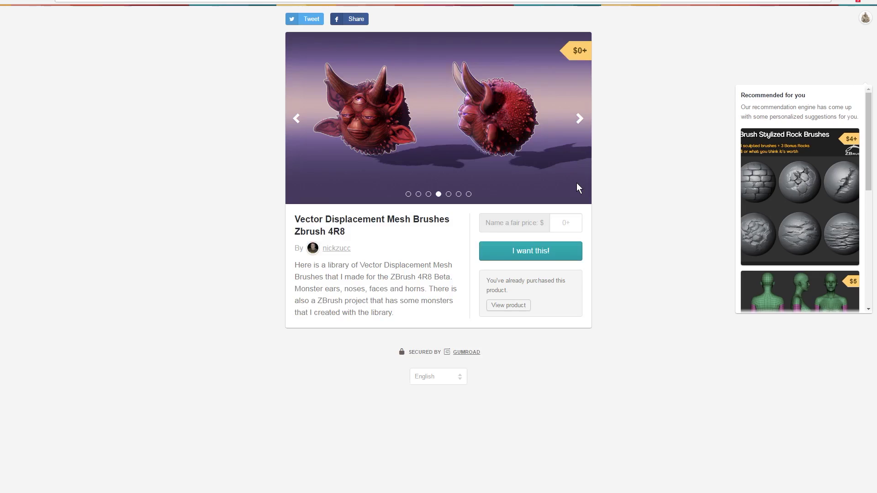
click(580, 119)
click(582, 120)
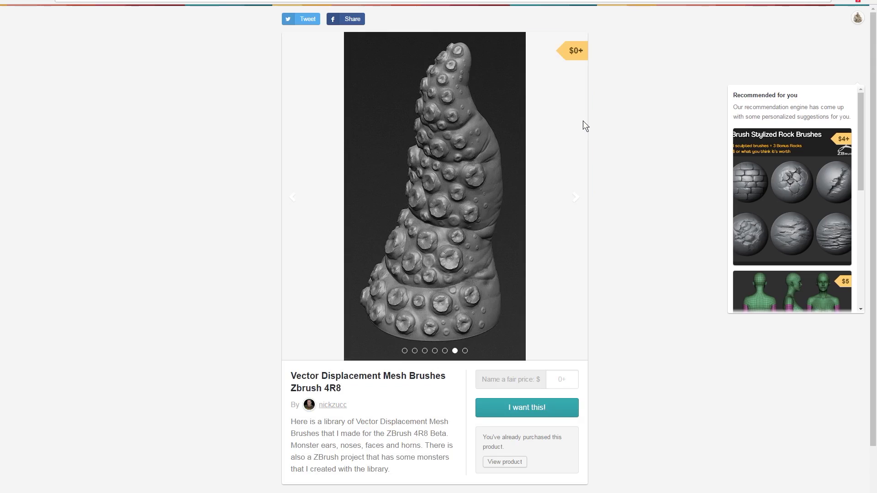
drag(583, 1, 876, 57)
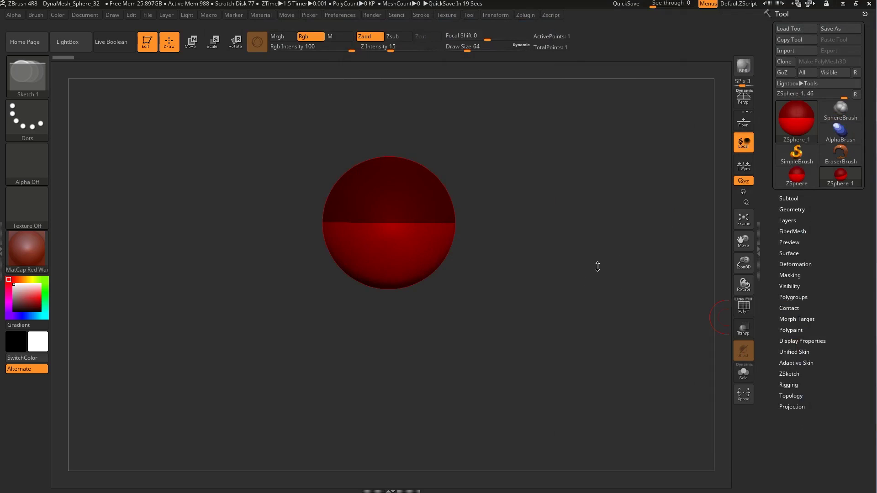
- Add a second ZSphere at the underside of the first and pull it down to form a long tapering leg
drag(574, 269, 530, 274)
drag(514, 306, 548, 286)
shift+drag(492, 299, 475, 292)
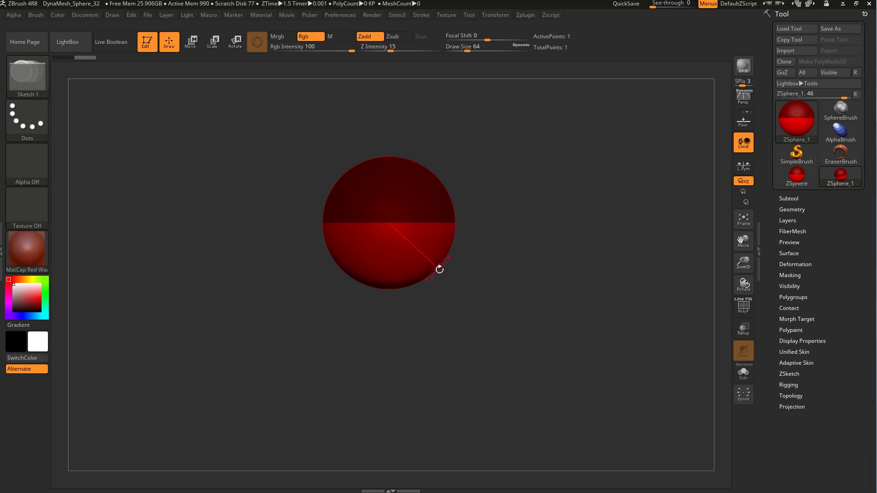
drag(529, 259, 494, 197)
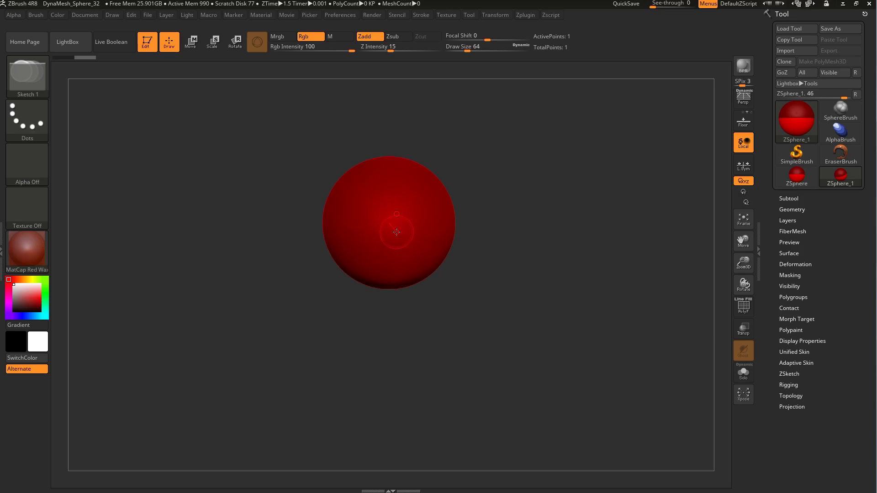
drag(395, 223, 416, 262)
mouse_move(550, 250)
mouse_down()
mouse_move(516, 341)
mouse_move(497, 352)
mouse_move(550, 315)
mouse_up()
key(w)
drag(455, 271, 455, 431)
mouse_move(550, 341)
mouse_down()
mouse_move(525, 297)
mouse_move(587, 248)
mouse_move(566, 274)
mouse_move(466, 234)
mouse_move(513, 274)
mouse_up()
- Add a third ZSphere at the leg's lower end and move it out sideways to form a foot
key(q)
mouse_move(593, 326)
mouse_down()
mouse_move(512, 347)
mouse_move(487, 337)
mouse_up()
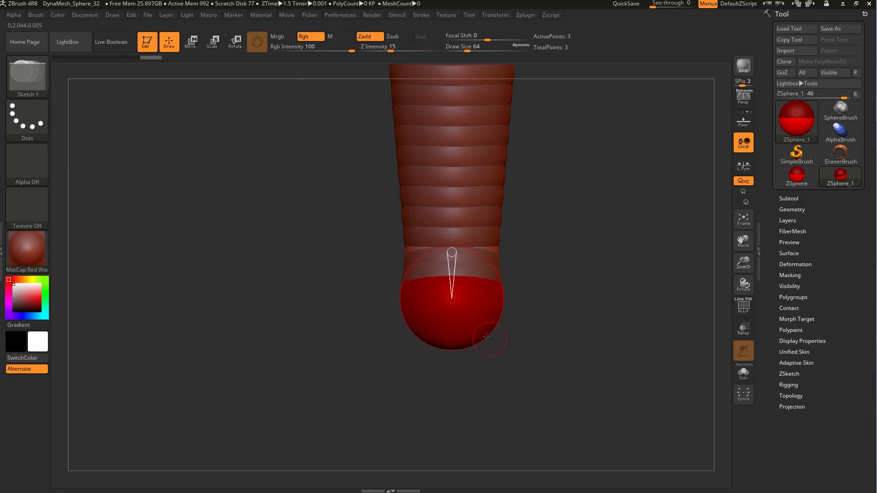
key(w)
drag(436, 330, 359, 330)
drag(469, 266, 458, 335)
alt+drag(567, 285, 532, 188)
mouse_move(310, 298)
mouse_down()
mouse_move(338, 345)
mouse_move(327, 296)
mouse_move(298, 298)
mouse_move(328, 300)
mouse_up()
alt+drag(499, 139, 501, 226)
alt+drag(466, 191, 295, 279)
- Turn the ZSphere leg into an adaptive skin and convert it to a PolyMesh3D
key(e)
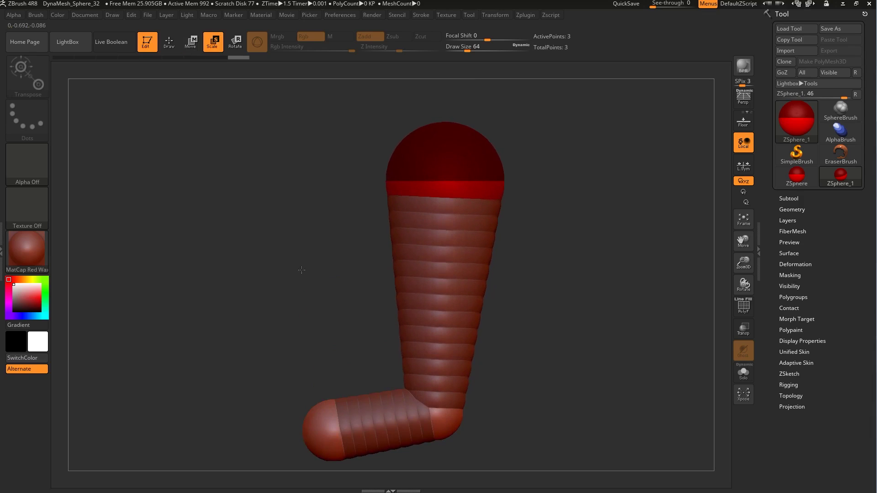
key(q)
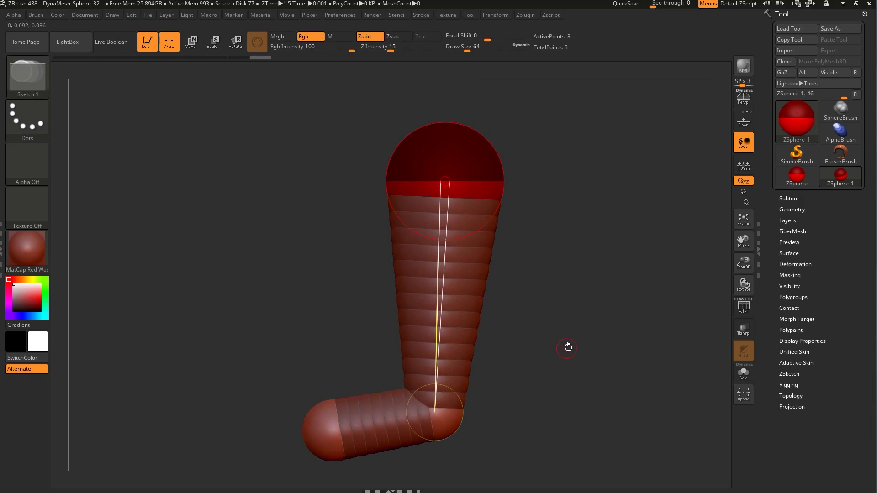
key(a)
mouse_move(593, 356)
mouse_down()
mouse_move(614, 322)
mouse_move(606, 327)
mouse_move(652, 312)
mouse_move(559, 274)
mouse_up()
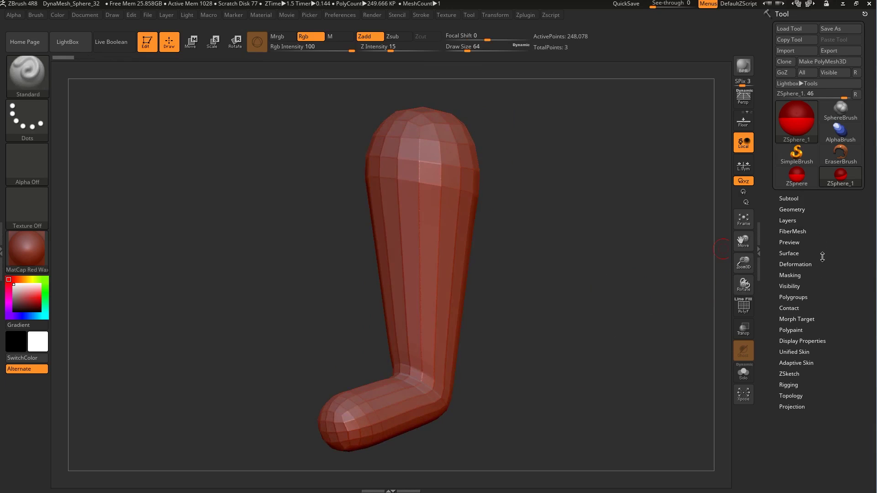
click(791, 209)
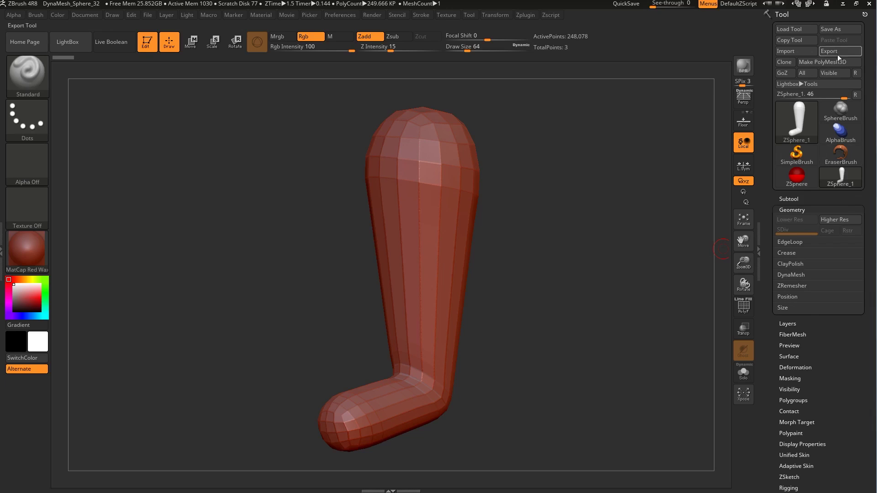
click(826, 62)
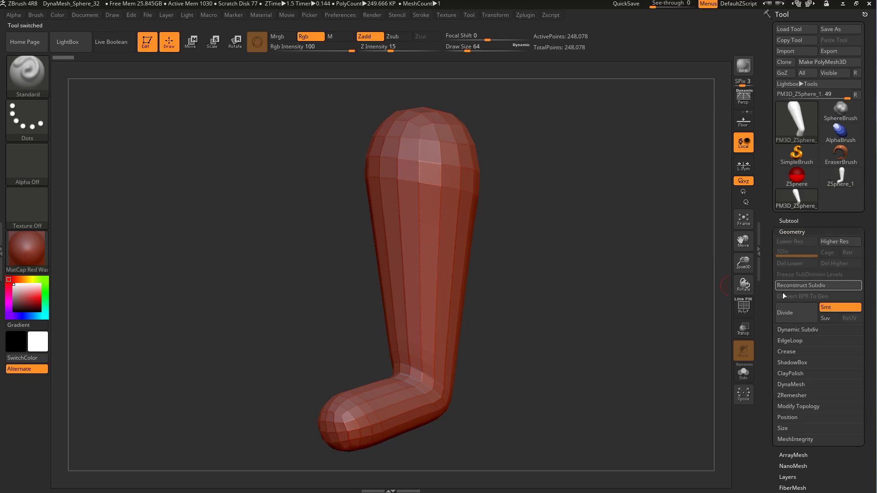
- Show the leg's wireframe, turn on perspective, and merge the whole leg into one polygroup
scroll(816, 470, down, 3)
click(744, 306)
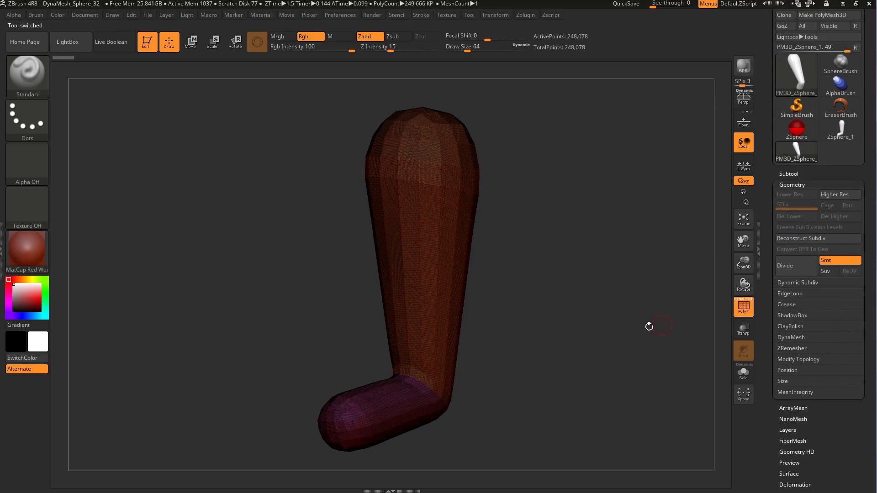
drag(699, 328, 726, 202)
click(746, 107)
alt+drag(613, 278, 629, 285)
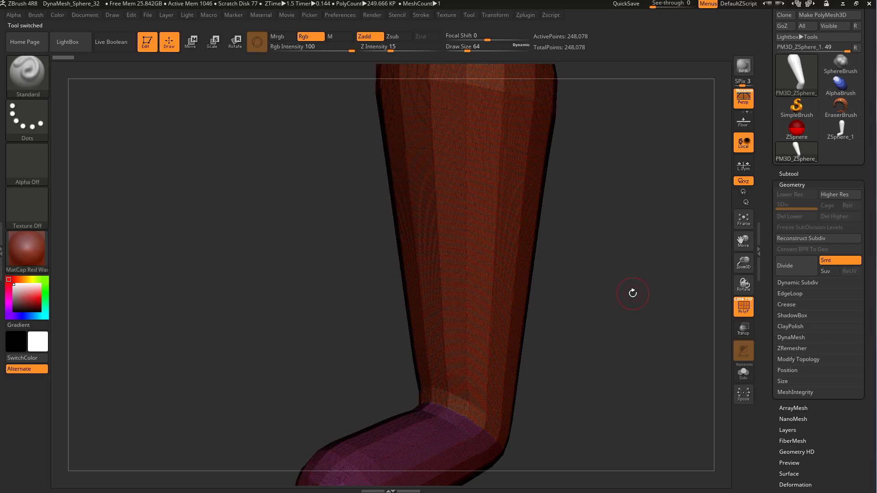
key(ctrl+w)
alt+drag(623, 317, 619, 286)
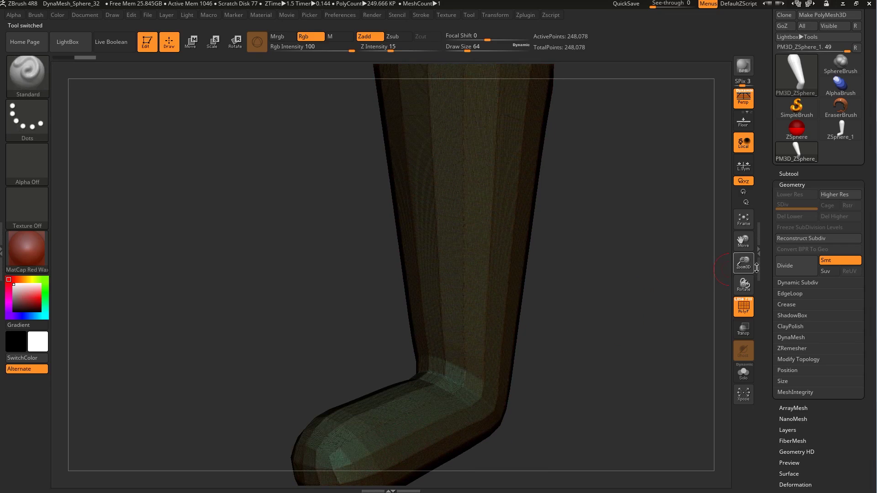
- ZRemesh the leg with a target polygons count of 1, check the new mesh, and hide the wireframe
click(793, 349)
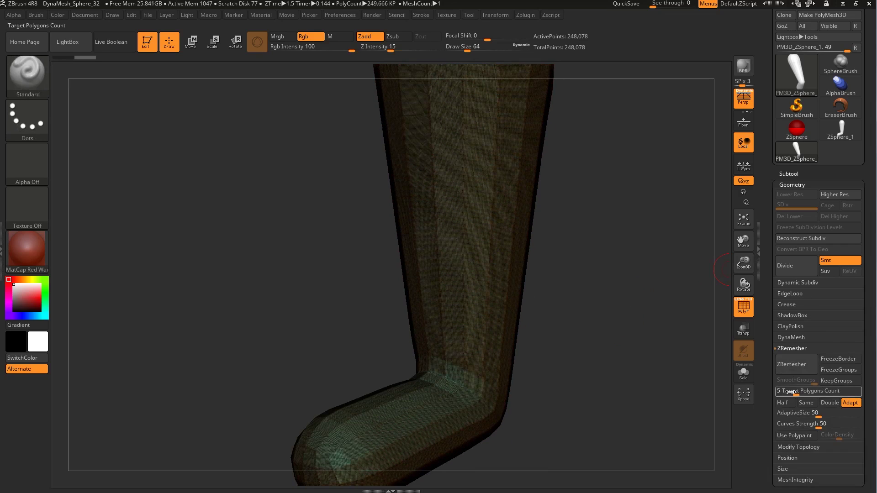
text(1)
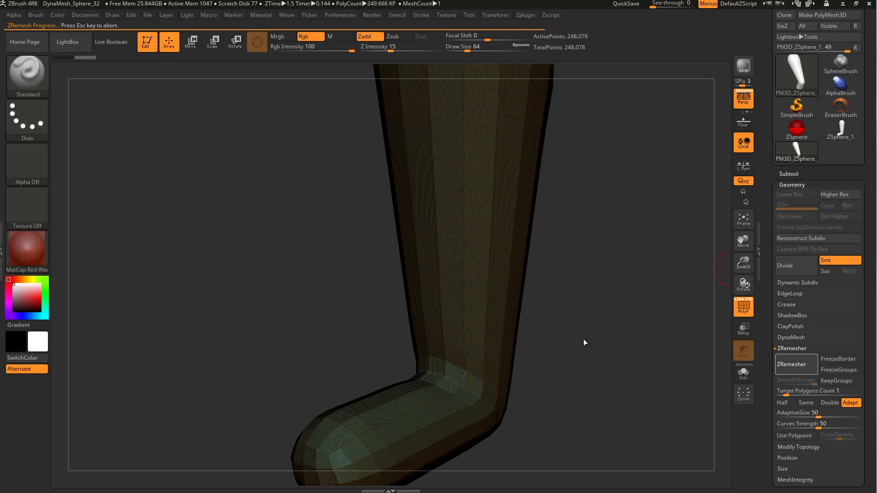
drag(597, 379, 734, 375)
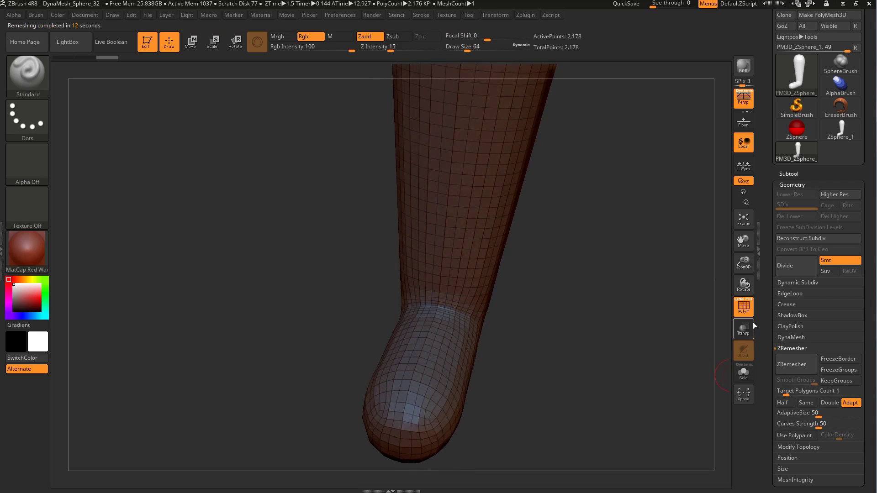
key(shift+f)
- Set the draw size to 217, choose the Move brush, and smooth away the facets on the leg
mouse_move(542, 363)
mouse_down()
mouse_move(599, 352)
mouse_move(622, 261)
mouse_move(566, 338)
mouse_up()
key(s)
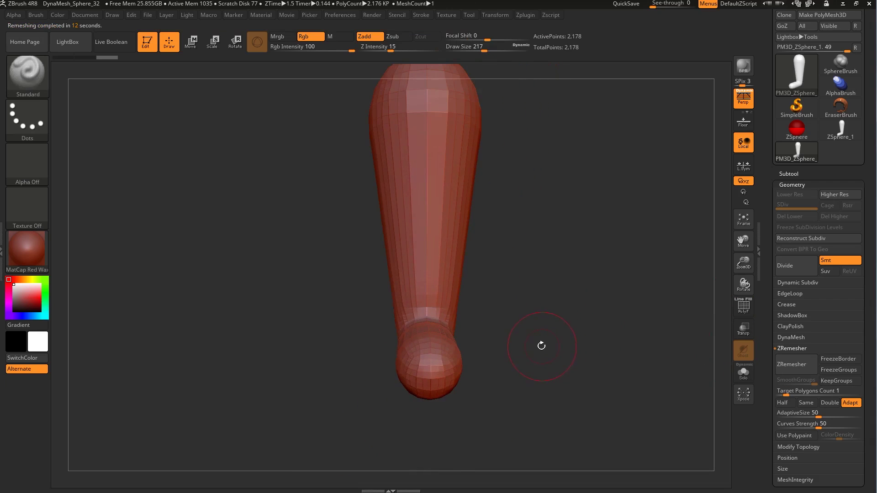
key(b)
key(m)
key(v)
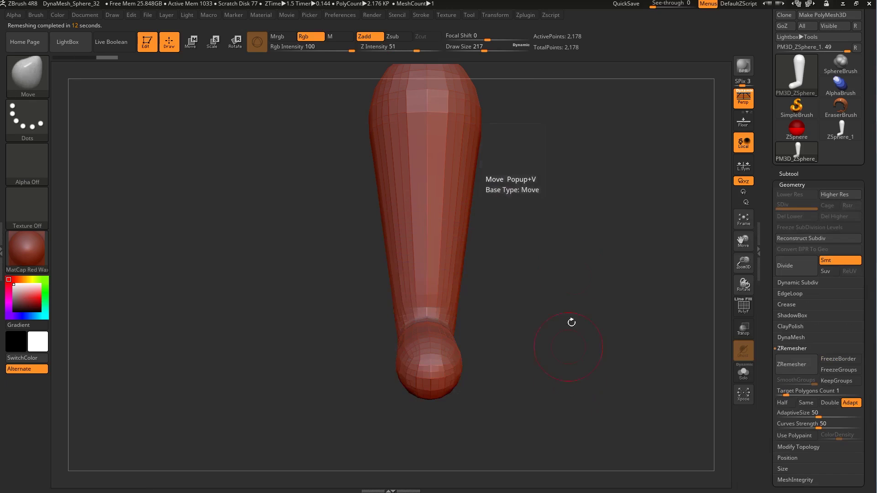
alt+drag(571, 322, 580, 372)
shift+drag(474, 200, 482, 159)
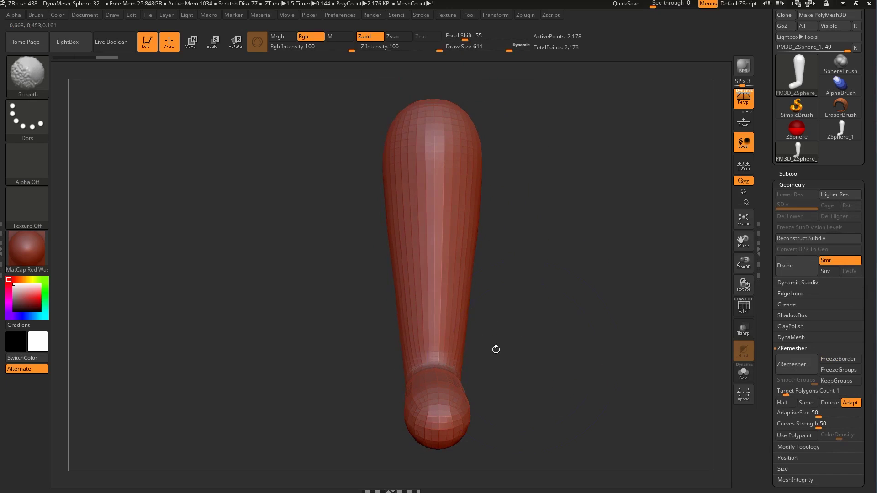
- Shape a calf, a narrow ankle and a broad foot with the Move brush, and divide the mesh to SDiv 2
drag(539, 354, 519, 362)
drag(483, 328, 483, 307)
mouse_move(421, 364)
mouse_down()
mouse_move(457, 361)
mouse_move(424, 402)
mouse_move(445, 375)
mouse_move(413, 382)
mouse_move(456, 377)
mouse_move(448, 392)
mouse_up()
shift+drag(403, 352, 393, 368)
mouse_move(480, 368)
mouse_down()
mouse_move(518, 363)
mouse_move(542, 347)
mouse_move(425, 338)
mouse_up()
click(792, 272)
- Carve lengthwise grooves into the front of the foot with the DamStandard brush to separate the toes
key(b)
key(d)
key(s)
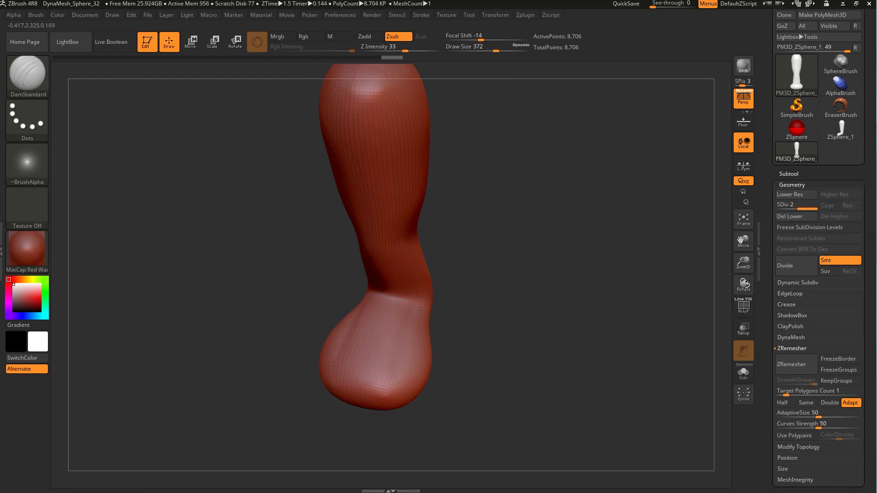
mouse_move(543, 338)
mouse_down()
mouse_move(372, 382)
mouse_move(412, 351)
mouse_up()
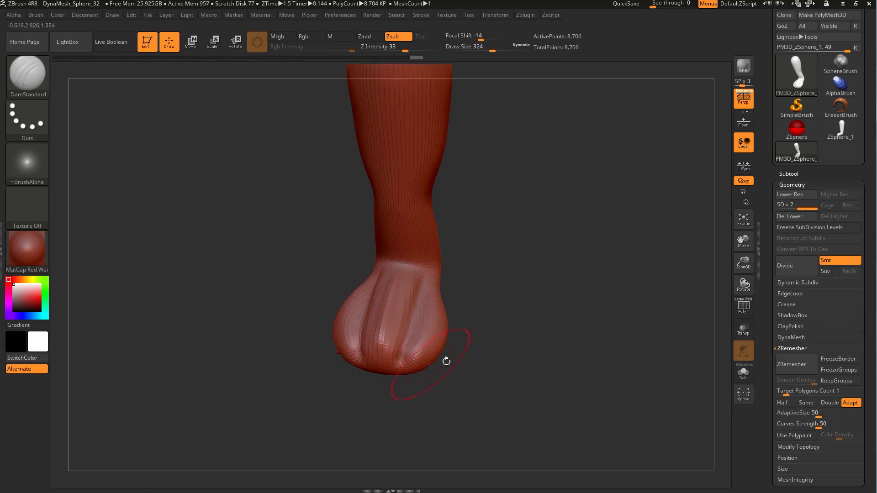
- Reshape the toes and the sides of the foot with the Move brush
key(b)
key(m)
key(v)
mouse_move(436, 380)
mouse_down()
mouse_move(593, 288)
mouse_move(417, 336)
mouse_up()
mouse_move(327, 316)
mouse_down()
mouse_move(478, 305)
mouse_move(477, 274)
mouse_up()
mouse_move(316, 322)
mouse_down()
mouse_move(369, 335)
mouse_move(475, 309)
mouse_up()
- Deepen the grooves between the toes with the DamStandard brush
key(b)
key(d)
key(s)
mouse_move(406, 292)
mouse_down()
mouse_move(522, 211)
mouse_move(505, 257)
mouse_up()
alt+drag(375, 254, 477, 290)
- Reshape the calf and the leg's silhouette with the Move brush at draw size 804
key(b)
key(m)
key(v)
key(s)
drag(314, 193, 338, 193)
drag(326, 162, 308, 155)
drag(320, 246, 312, 249)
- Build up muscle volume along the leg with the ClayBuildup brush at draw size 550, and smooth the strokes
key(b)
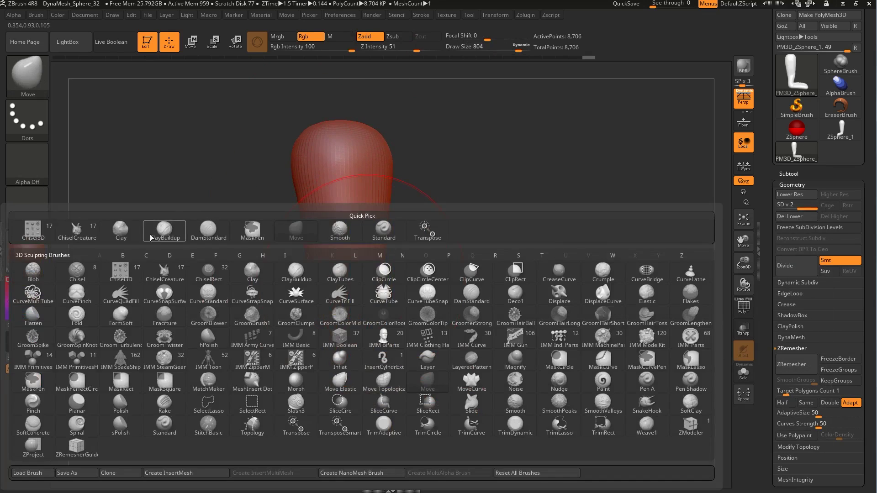
click(151, 238)
drag(151, 238, 352, 247)
mouse_move(320, 282)
mouse_down()
mouse_move(477, 207)
mouse_move(491, 121)
mouse_up()
mouse_move(516, 239)
shift+mouse_down()
mouse_move(453, 239)
mouse_move(389, 256)
shift+mouse_up()
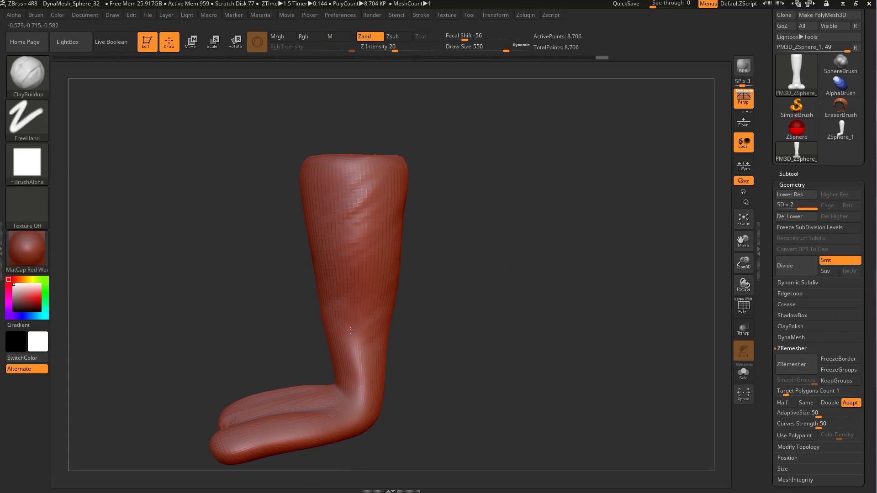
drag(350, 330, 349, 315)
mouse_move(437, 218)
mouse_down()
mouse_move(611, 291)
mouse_move(593, 348)
mouse_up()
- Divide the mesh to SDiv 3 and add more clay volume to the foot and lower leg
key(s)
drag(484, 345, 462, 345)
mouse_move(521, 329)
alt+mouse_down()
mouse_move(509, 268)
mouse_move(512, 289)
alt+mouse_up()
key(ctrl+d)
key(s)
drag(423, 315, 366, 296)
drag(328, 260, 323, 267)
mouse_move(297, 265)
mouse_down()
mouse_move(371, 264)
mouse_move(391, 243)
mouse_move(393, 266)
mouse_up()
drag(511, 238, 556, 286)
- Carve the gaps between the toes deeper with the DamStandard brush at draw size 344
key(b)
key(d)
key(s)
mouse_move(595, 310)
mouse_down()
mouse_move(458, 249)
mouse_move(521, 274)
mouse_up()
drag(307, 351, 375, 246)
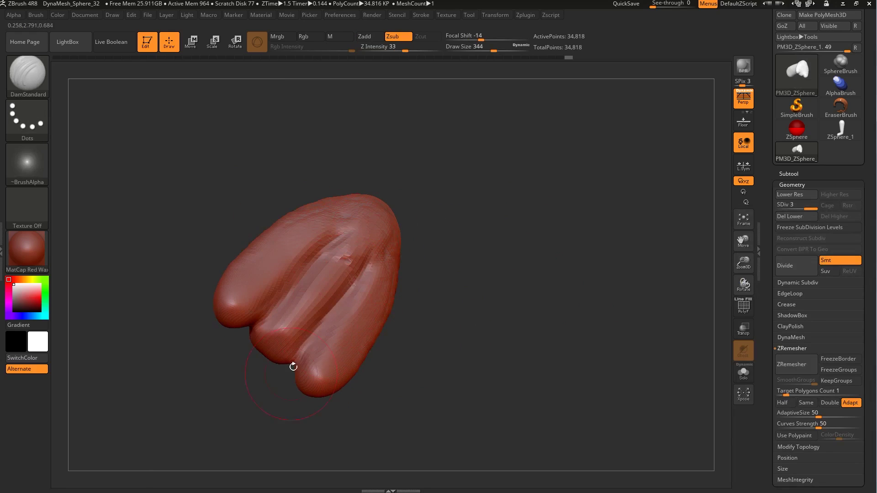
- Push the foot and toes into shape with the Move brush at draw size 437
drag(434, 289, 364, 276)
key(b)
key(m)
key(v)
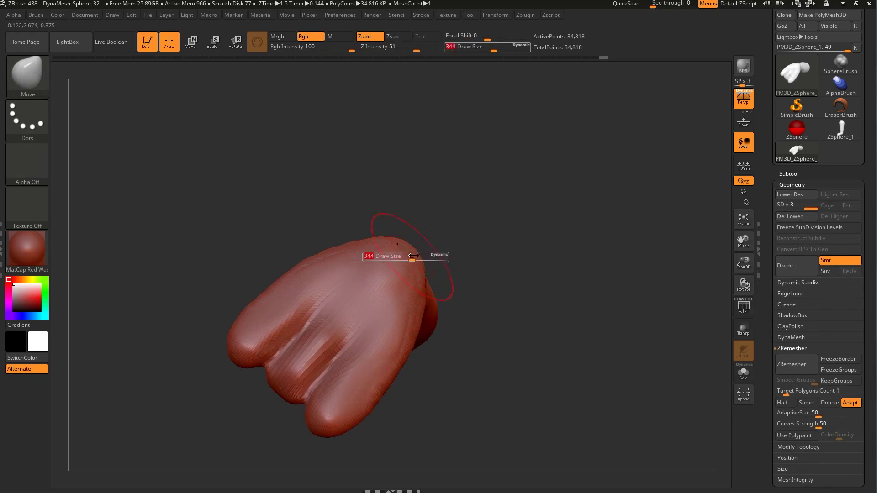
drag(284, 283, 329, 311)
drag(311, 363, 489, 364)
- Sharpen the creases between the toes on top of the foot with the DamStandard brush at draw size 318
key(b)
key(d)
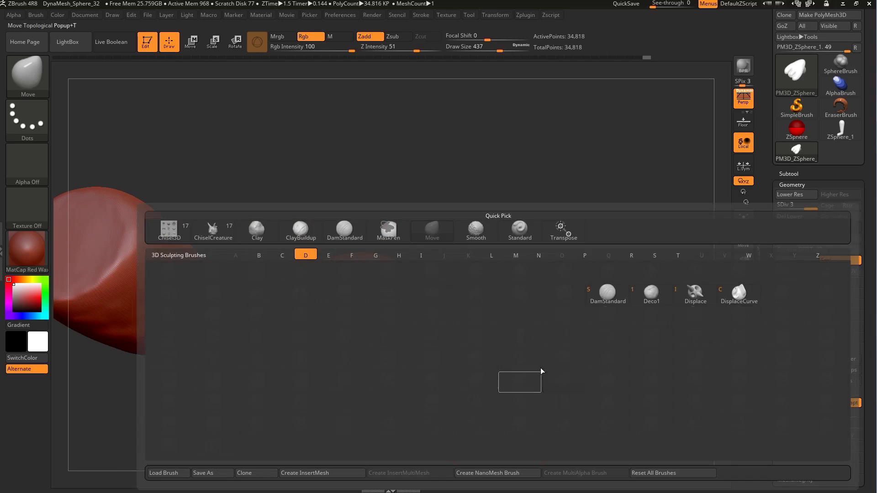
key(s)
key(s)
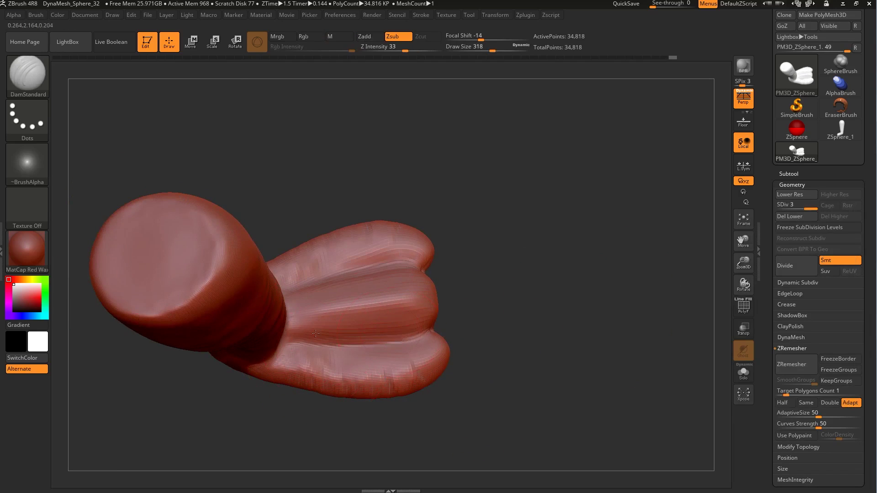
drag(474, 314, 503, 272)
- Adjust the shape of the toes with the Move brush at draw size 234
key(b)
key(m)
key(v)
mouse_move(426, 271)
mouse_down()
mouse_move(413, 274)
mouse_move(470, 329)
mouse_up()
- Divide the mesh to SDiv 4 and build up the tops of the toes with the ClayBuildup brush
key(b)
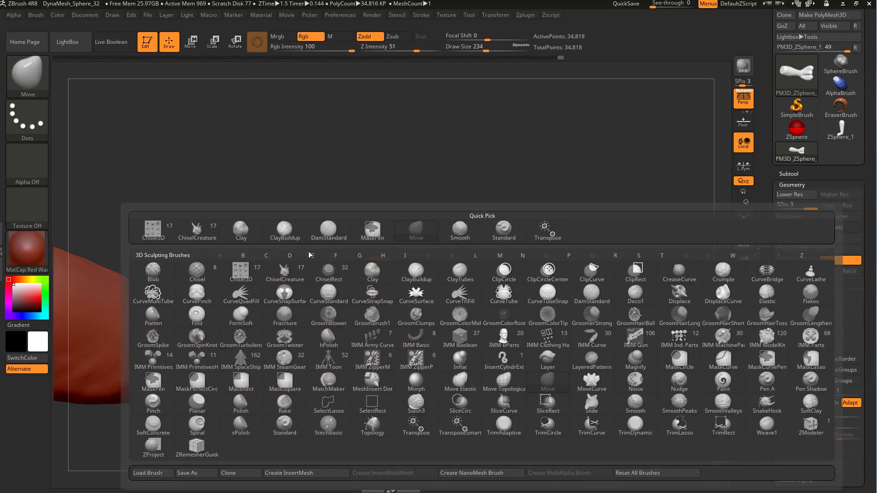
key(c)
key(b)
click(784, 265)
mouse_move(511, 256)
mouse_down()
mouse_move(287, 336)
mouse_move(409, 320)
mouse_move(357, 339)
mouse_up()
mouse_move(207, 294)
mouse_down()
mouse_move(217, 383)
mouse_move(310, 363)
mouse_up()
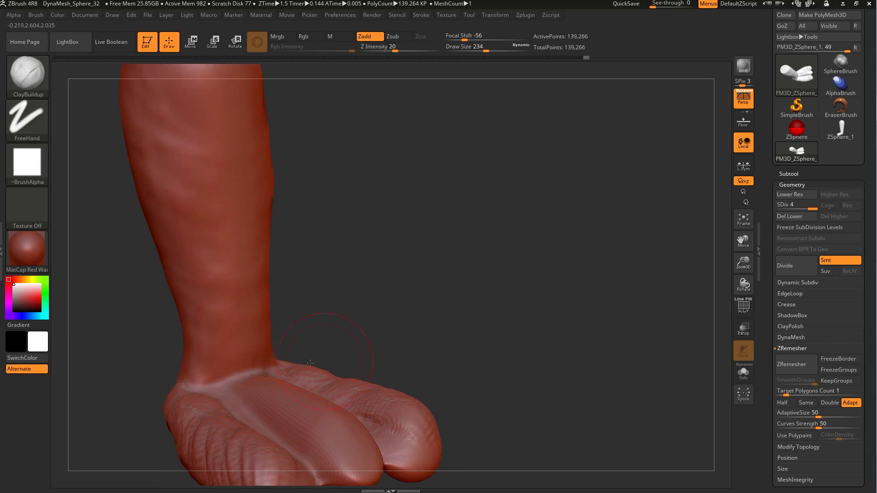
- Add tendons running from the foot up the front of the ankle with ClayBuildup, and smooth them
mouse_move(253, 368)
mouse_down()
mouse_move(249, 247)
mouse_move(223, 310)
mouse_up()
drag(319, 287, 375, 282)
drag(183, 316, 183, 381)
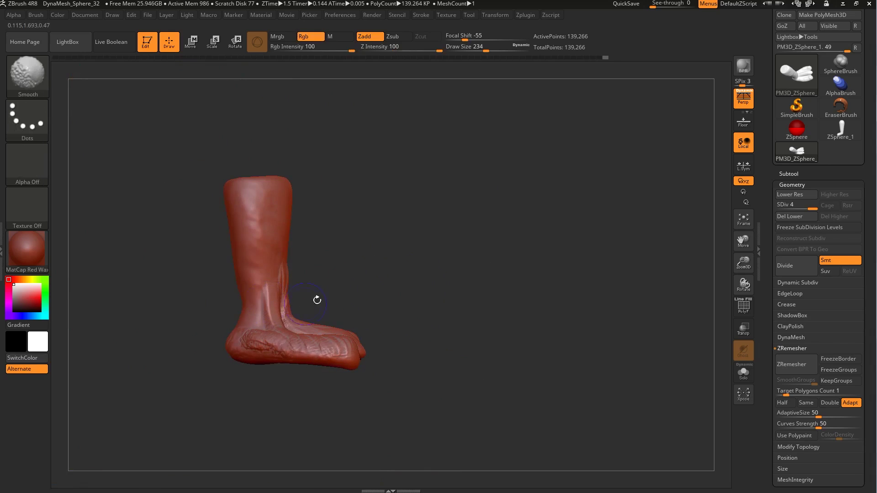
- Mask the foot and lean the leg at the ankle with Transpose rotation, working at SDiv 2
key(b)
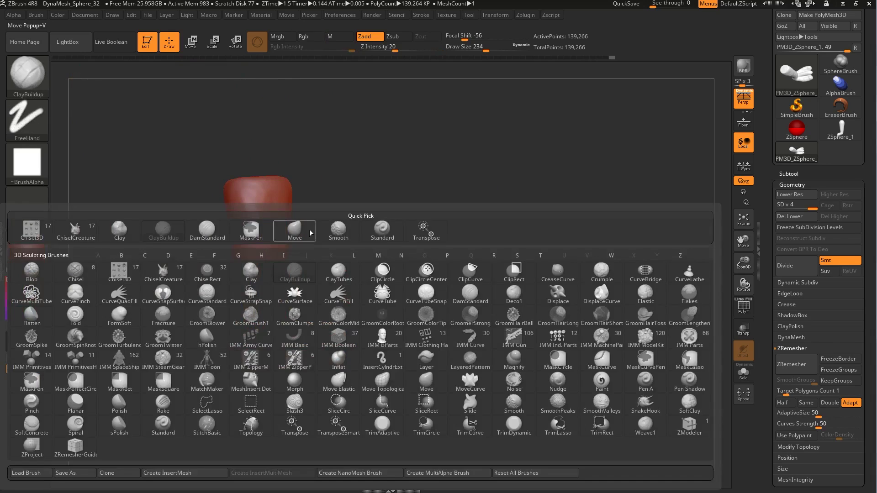
click(308, 229)
key(r)
ctrl+drag(263, 321, 265, 279)
alt+drag(347, 256, 338, 302)
drag(287, 288, 277, 283)
mouse_move(300, 360)
mouse_down()
mouse_move(289, 354)
mouse_move(256, 371)
mouse_up()
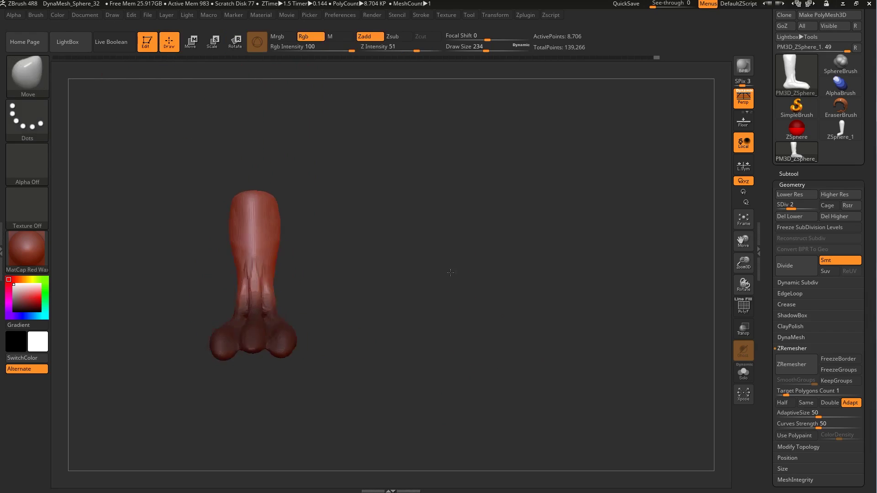
- Reshape the calf and the top of the leg with the Move brush at draw size 576
mouse_move(450, 273)
alt+mouse_down()
mouse_move(478, 250)
mouse_move(476, 284)
alt+mouse_up()
key(s)
mouse_move(409, 187)
mouse_down()
mouse_move(430, 188)
mouse_move(398, 181)
mouse_up()
mouse_move(459, 187)
mouse_down()
mouse_move(402, 187)
mouse_move(413, 192)
mouse_up()
drag(401, 228, 406, 230)
alt+drag(454, 274, 457, 338)
drag(354, 239, 347, 240)
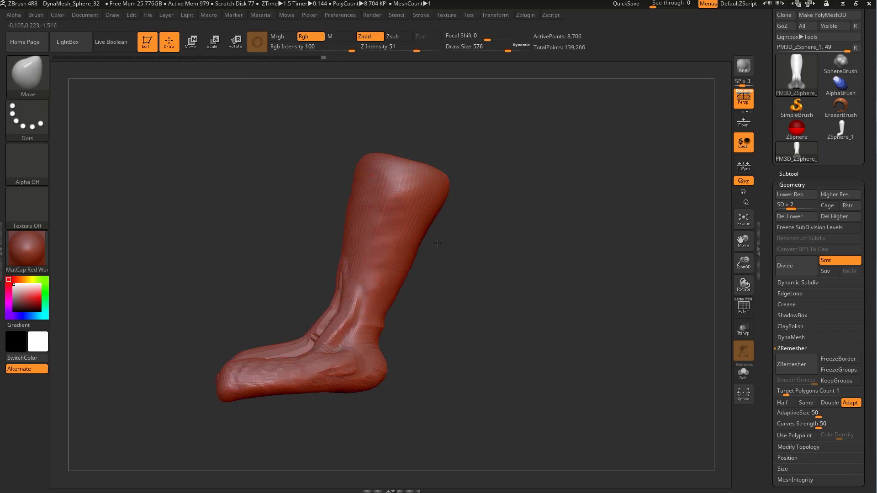
- Scale the unmasked part of the leg with the Transpose tool, return to draw mode, and clear the mask
drag(456, 194, 485, 305)
key(e)
drag(444, 259, 346, 305)
drag(394, 270, 390, 282)
drag(403, 237, 399, 246)
drag(370, 196, 370, 212)
key(q)
mouse_move(496, 261)
mouse_down()
mouse_move(533, 263)
mouse_move(527, 251)
mouse_up()
ctrl+drag(523, 198, 381, 96)
- Return to SDiv 4 and build up the back and sides of the ankle with ClayBuildup at draw size 453
mouse_move(450, 267)
mouse_down()
mouse_move(514, 270)
mouse_move(525, 297)
mouse_up()
drag(575, 254, 545, 252)
key(d)
key(d)
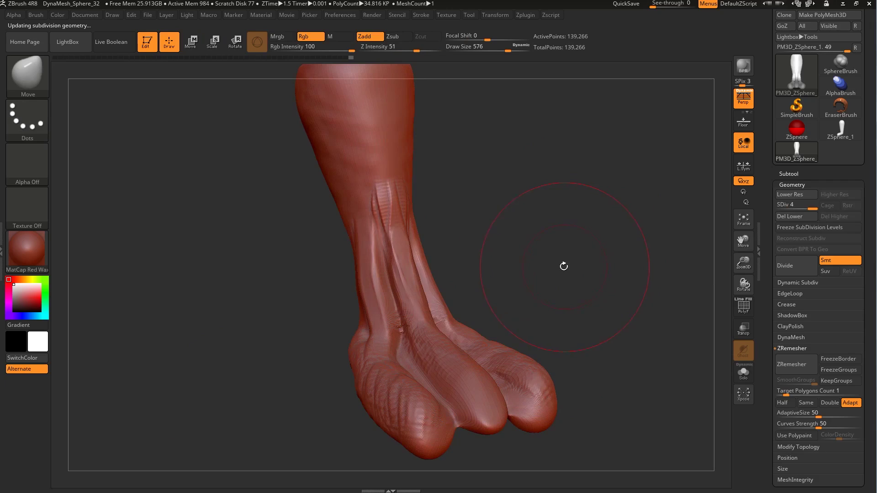
key(b)
click(279, 232)
drag(255, 258, 297, 259)
key(s)
drag(368, 262, 361, 261)
drag(310, 237, 347, 233)
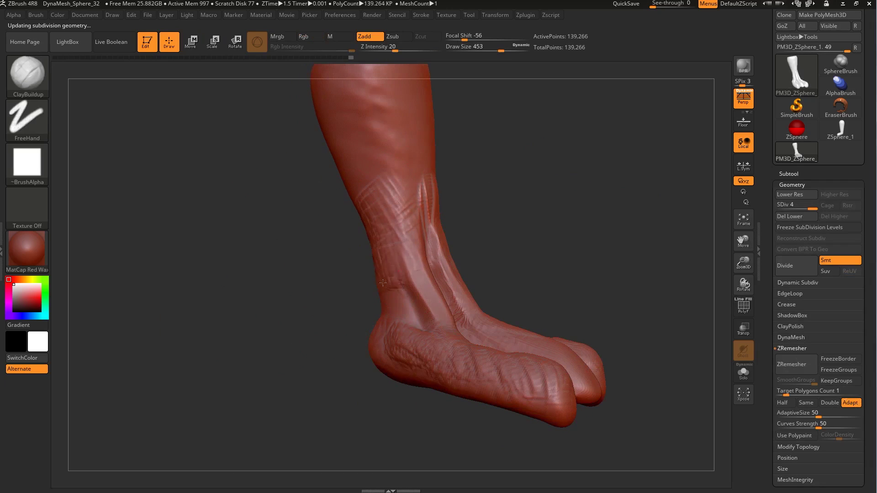
- Add clay around the ankle and toe bases, and carve creases there with DamStandard at draw size 358
drag(429, 321, 447, 325)
mouse_move(516, 260)
mouse_down()
mouse_move(540, 217)
mouse_move(514, 228)
mouse_up()
drag(466, 274, 526, 288)
mouse_move(605, 345)
mouse_down()
mouse_move(623, 341)
mouse_move(540, 302)
mouse_move(425, 347)
mouse_up()
drag(485, 314, 559, 302)
key(b)
key(d)
key(s)
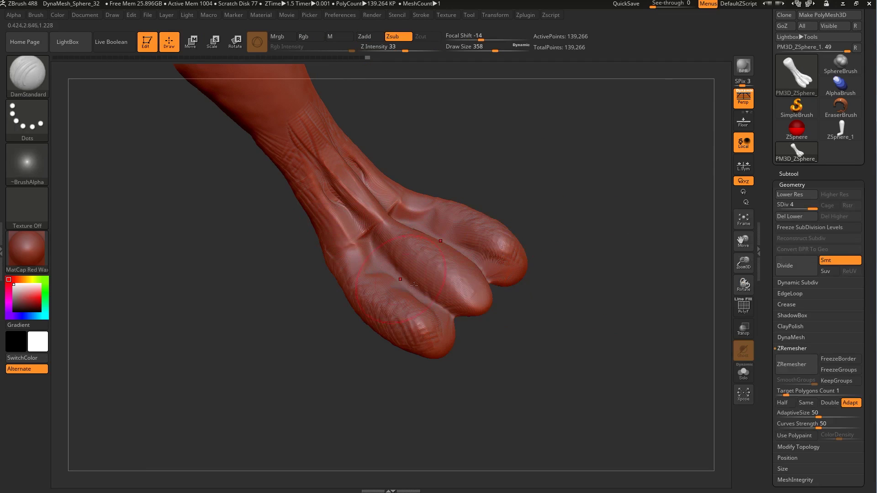
- Convert the leg to a DynaMesh at resolution 128 and check its wireframe
scroll(831, 393, down, 4)
click(790, 428)
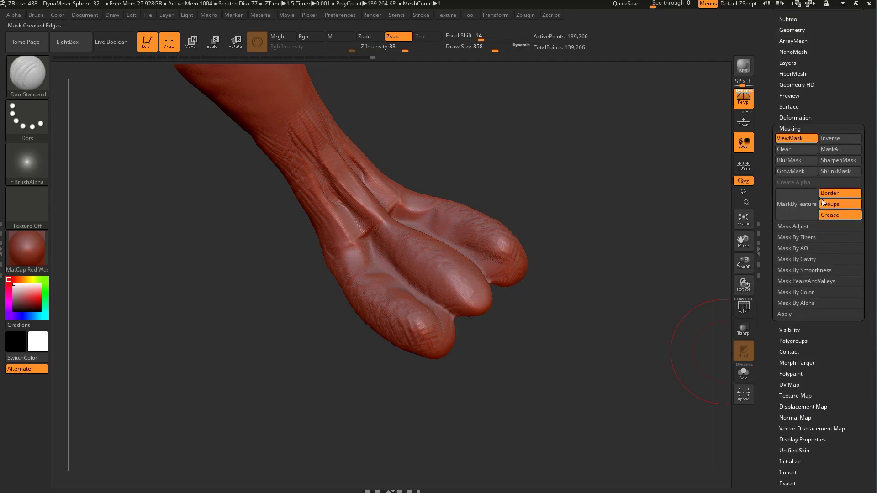
click(792, 30)
click(794, 185)
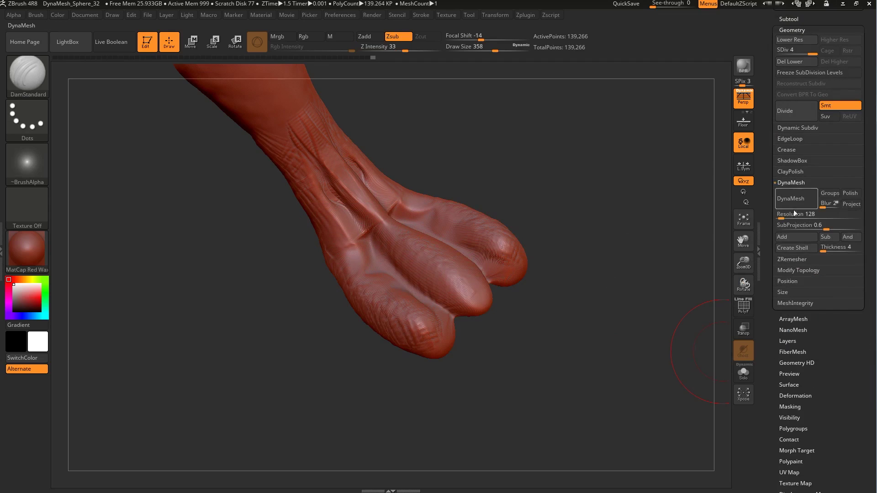
click(794, 202)
click(712, 220)
drag(560, 293, 576, 294)
click(743, 308)
click(744, 313)
alt+drag(525, 169, 562, 182)
- Fill the hollows at the base of the middle toe with the ClayBuildup brush at draw size 182
key(b)
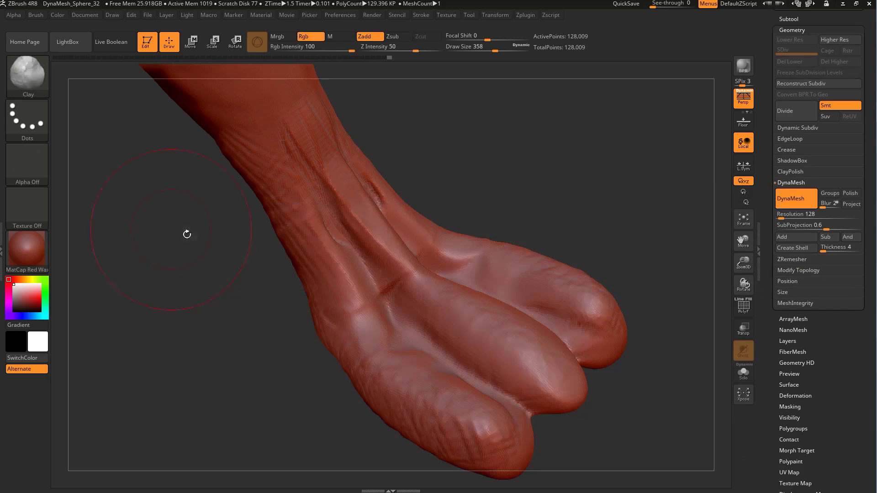
key(c)
key(b)
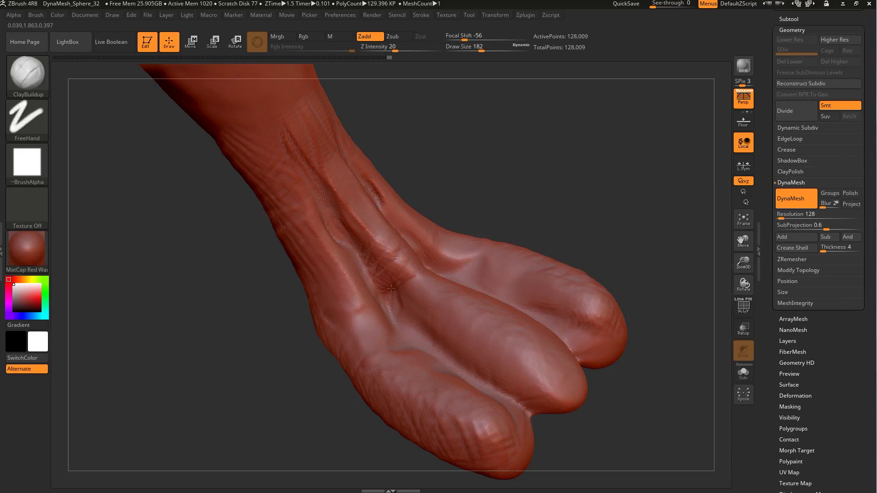
alt+right_drag(542, 368, 461, 310)
- Build up the toes and their blunt tips with ClayBuildup strokes at draw size 217
key(s)
drag(467, 306, 473, 306)
mouse_move(477, 322)
right_down()
mouse_move(516, 358)
mouse_move(502, 350)
right_up()
mouse_move(502, 349)
mouse_down()
mouse_move(507, 369)
mouse_move(514, 361)
mouse_up()
right_drag(514, 361, 497, 343)
drag(497, 342, 505, 349)
mouse_move(565, 413)
right_down()
mouse_move(583, 314)
mouse_move(491, 385)
mouse_move(618, 369)
mouse_move(570, 362)
right_up()
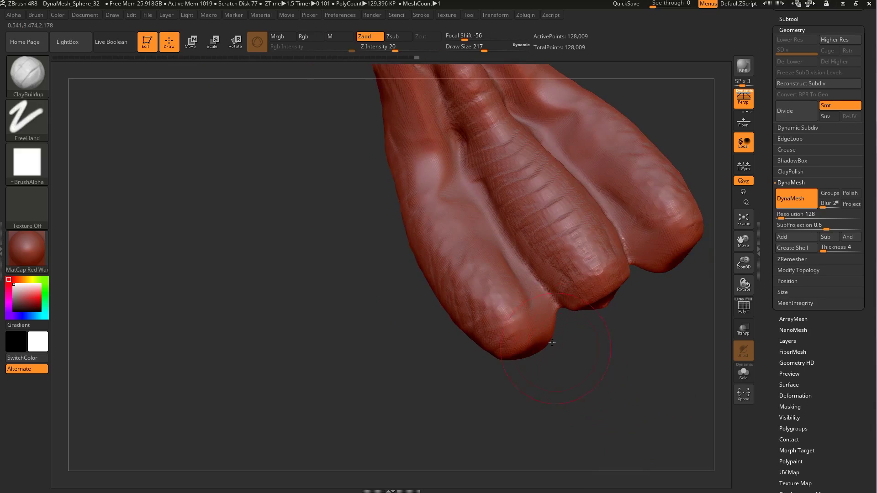
- Build up the tendons from the toes to the front of the ankle with ClayBuildup, and smooth their upper ends
mouse_move(352, 210)
right_down()
mouse_move(327, 243)
mouse_move(350, 291)
right_up()
alt+right_drag(414, 201, 438, 251)
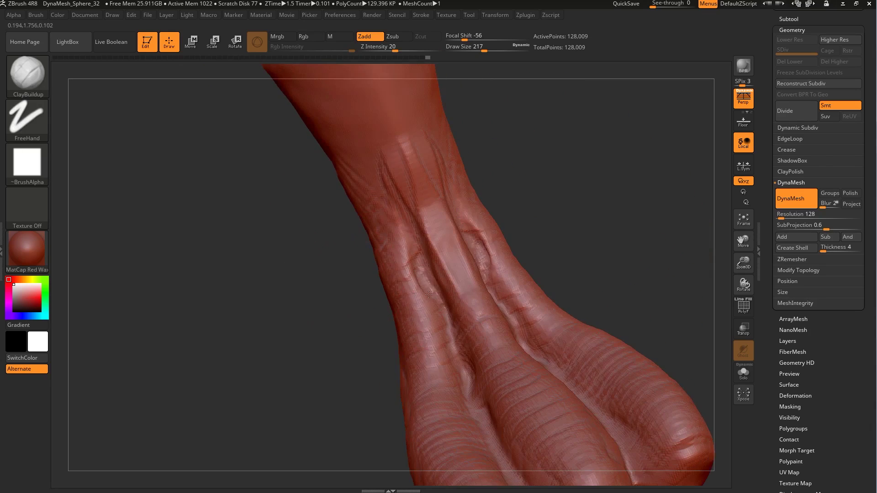
alt+right_drag(532, 128, 530, 243)
key(s)
drag(430, 297, 434, 297)
alt+right_drag(420, 256, 410, 305)
key(s)
drag(410, 305, 421, 305)
mouse_move(413, 292)
mouse_down()
mouse_move(383, 217)
mouse_move(380, 116)
mouse_up()
mouse_move(429, 170)
shift+mouse_down()
mouse_move(325, 138)
mouse_move(374, 174)
shift+mouse_up()
- Add remaining clay volume to the foot, and carve between the tendons with DamStandard at draw size 293
alt+right_drag(544, 256, 502, 185)
key(s)
drag(429, 310, 421, 309)
mouse_move(430, 318)
right_down()
mouse_move(533, 233)
mouse_move(428, 306)
mouse_move(542, 219)
mouse_move(483, 329)
right_up()
key(b)
key(d)
key(s)
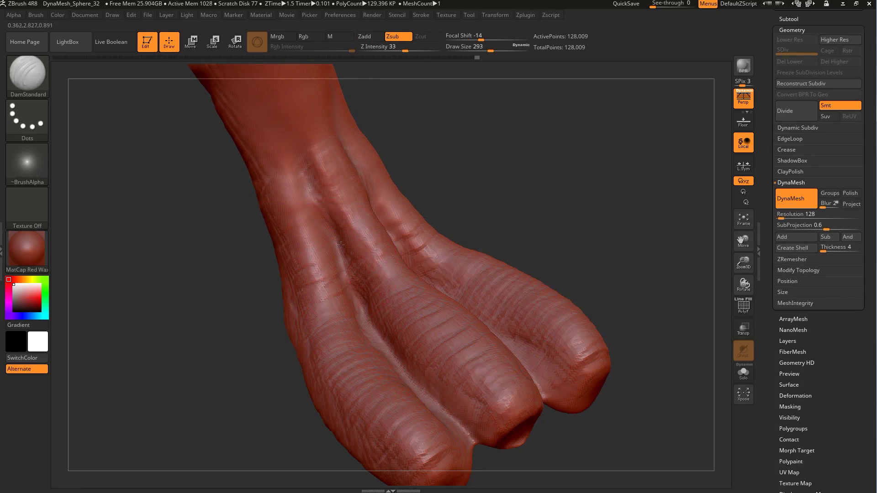
right_drag(341, 245, 492, 215)
- Update the DynaMesh to redistribute the leg's polygons
ctrl+right_drag(604, 302, 583, 180)
ctrl+drag(584, 180, 639, 315)
right_drag(525, 301, 393, 294)
mouse_move(456, 124)
alt+right_down()
mouse_move(475, 231)
mouse_move(514, 292)
alt+right_up()
- Build up the flat top end of the leg with the ClayBuildup brush at draw size 517
key(b)
click(518, 234)
key(b)
click(274, 233)
key(s)
drag(372, 263, 379, 264)
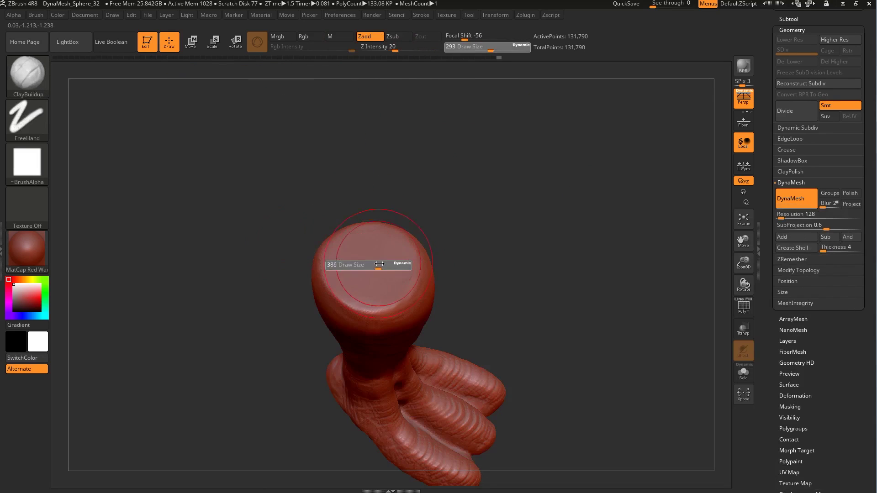
right_drag(383, 253, 233, 204)
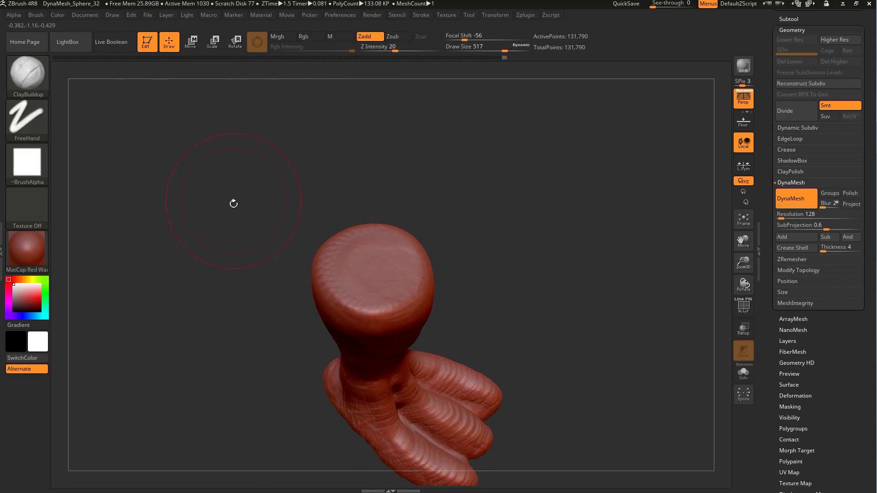
- Load the PolishHard brush from the LightBox brush library for the top end of the leg
click(73, 42)
click(160, 69)
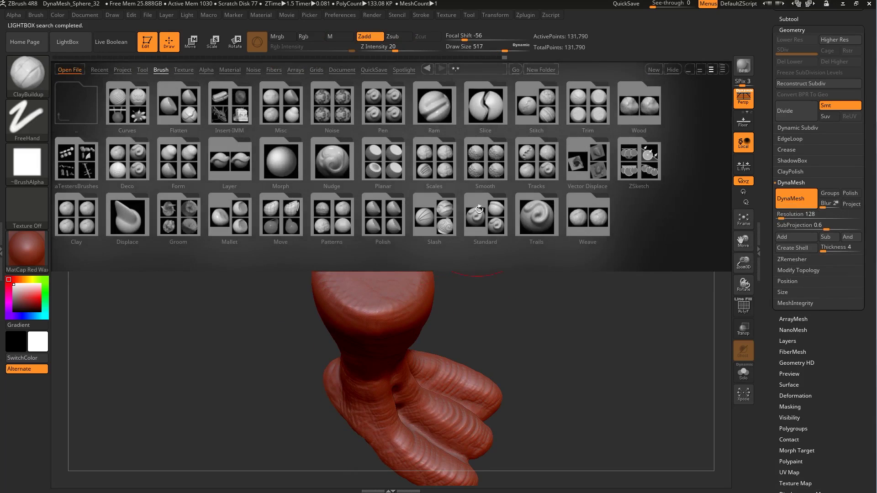
double_click(132, 203)
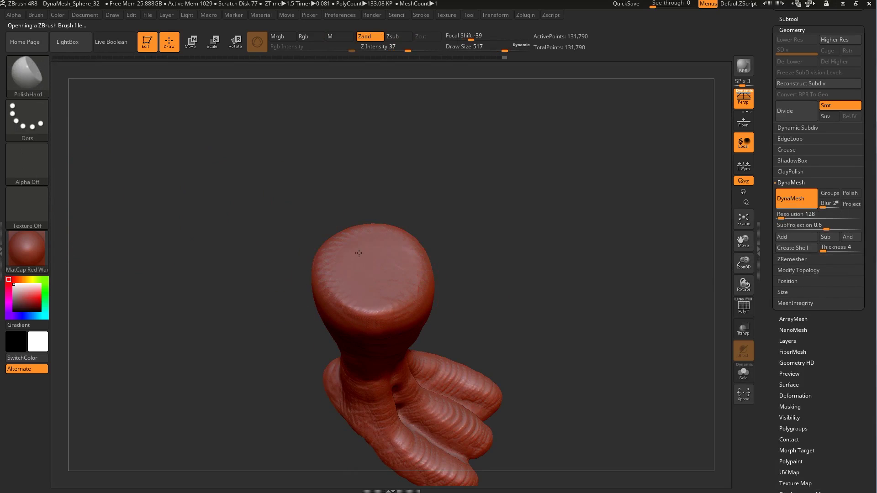
- Reshape the upper leg's silhouette and its end with the Move brush
key(b)
key(m)
key(v)
right_drag(384, 269, 435, 277)
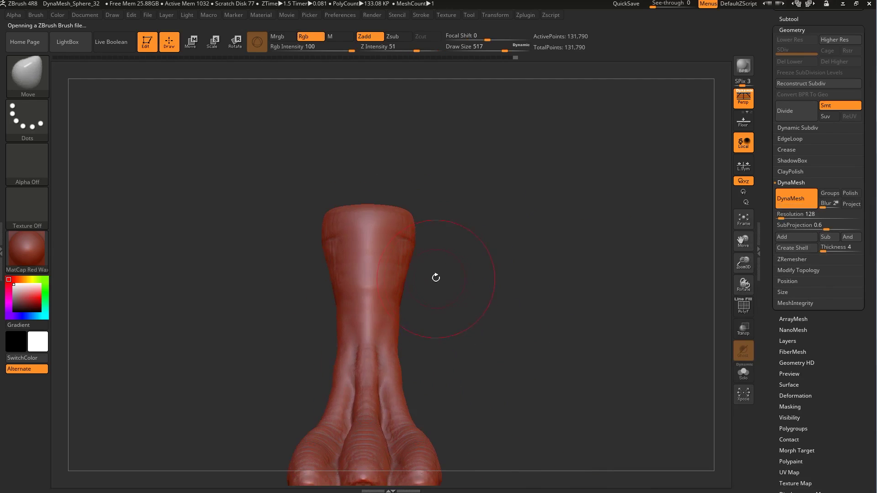
key(s)
mouse_move(381, 215)
mouse_down()
mouse_move(417, 214)
mouse_move(410, 175)
mouse_up()
key(s)
mouse_move(409, 272)
mouse_down()
mouse_move(457, 292)
mouse_move(453, 302)
mouse_up()
mouse_move(458, 320)
mouse_down()
mouse_move(457, 340)
mouse_move(455, 322)
mouse_up()
right_drag(512, 306, 402, 322)
- Deepen the grooves between the toes with the DamStandard brush at draw size 286
key(s)
drag(412, 328, 389, 328)
mouse_move(390, 328)
ctrl+right_down()
mouse_move(438, 287)
mouse_move(562, 278)
ctrl+right_up()
key(b)
key(d)
key(s)
ctrl+right_drag(614, 312, 633, 296)
drag(634, 295, 386, 259)
drag(577, 242, 333, 399)
drag(544, 353, 501, 360)
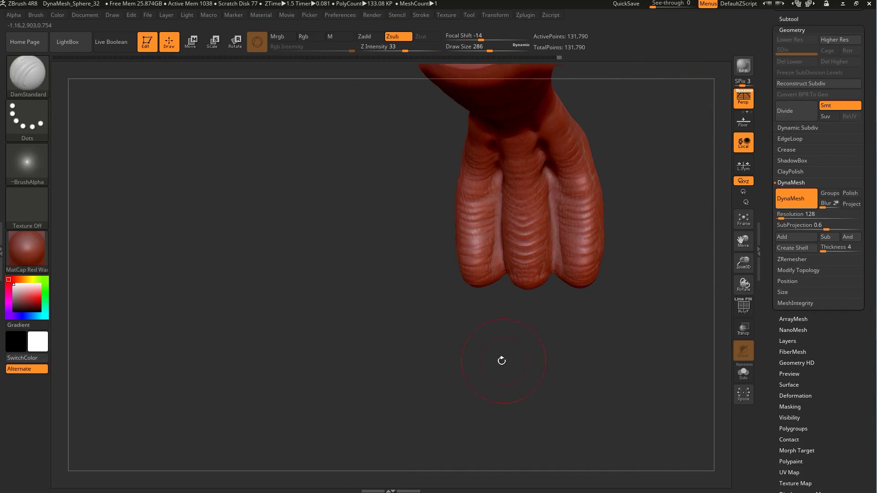
- Adjust the shape and placement of the toe tips with the Move brush at draw size 197
key(b)
click(450, 242)
mouse_move(613, 250)
alt+mouse_down()
mouse_move(501, 286)
mouse_move(517, 285)
alt+mouse_up()
key(s)
drag(485, 274, 494, 274)
drag(422, 337, 397, 337)
drag(320, 388, 415, 333)
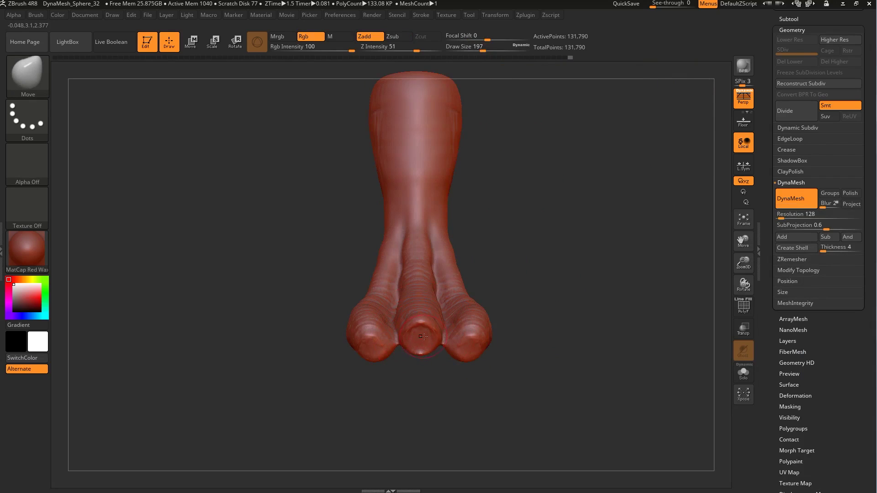
drag(461, 341, 302, 348)
- Build up the ankle, heel and side of the foot with the ClayBuildup brush at draw size 338
key(b)
key(c)
key(b)
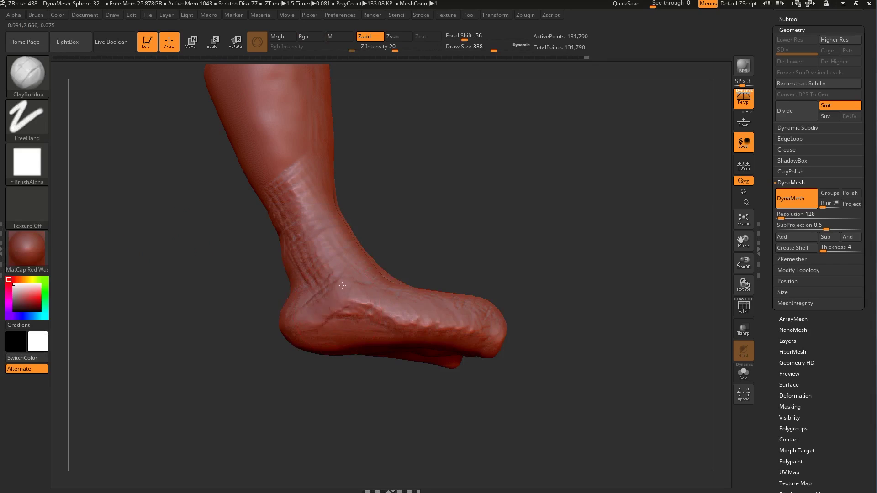
mouse_move(445, 256)
mouse_down()
mouse_move(372, 249)
mouse_move(368, 267)
mouse_up()
mouse_move(320, 301)
mouse_down()
mouse_move(322, 317)
mouse_move(313, 285)
mouse_up()
drag(376, 251, 366, 243)
mouse_move(290, 247)
mouse_down()
mouse_move(306, 267)
mouse_move(313, 315)
mouse_up()
mouse_move(392, 258)
mouse_down()
mouse_move(332, 247)
mouse_move(393, 255)
mouse_move(388, 270)
mouse_up()
- Add clay volume along the leg with ClayBuildup at draw size 468, and smooth the rough ridges on the leg and foot
key(s)
drag(303, 248, 310, 249)
mouse_move(315, 212)
mouse_down()
mouse_move(279, 191)
mouse_move(307, 248)
mouse_up()
drag(589, 366, 538, 329)
mouse_move(484, 329)
shift+mouse_down()
mouse_move(513, 354)
mouse_move(525, 307)
shift+mouse_up()
mouse_move(574, 283)
alt+mouse_down()
mouse_move(574, 220)
mouse_move(566, 292)
alt+mouse_up()
shift+drag(274, 191, 258, 153)
drag(590, 256, 480, 260)
shift+drag(274, 137, 256, 164)
mouse_move(498, 311)
mouse_down()
mouse_move(471, 249)
mouse_move(499, 310)
mouse_up()
mouse_move(354, 361)
mouse_down()
mouse_move(316, 337)
mouse_move(331, 308)
mouse_move(320, 349)
mouse_move(336, 300)
mouse_up()
mouse_move(539, 347)
mouse_down()
mouse_move(503, 299)
mouse_move(577, 269)
mouse_move(509, 278)
mouse_move(489, 298)
mouse_move(497, 249)
mouse_up()
drag(530, 278, 502, 272)
- Change the leg's material to BasicMaterial2
click(26, 249)
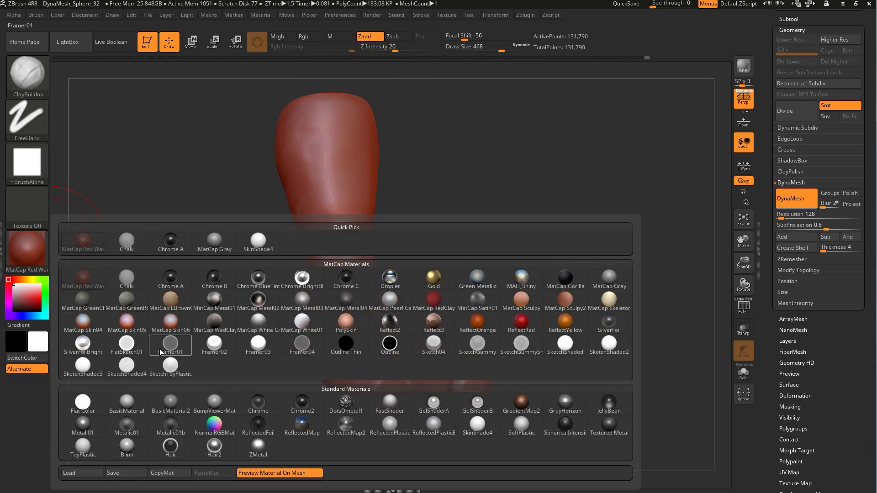
click(170, 401)
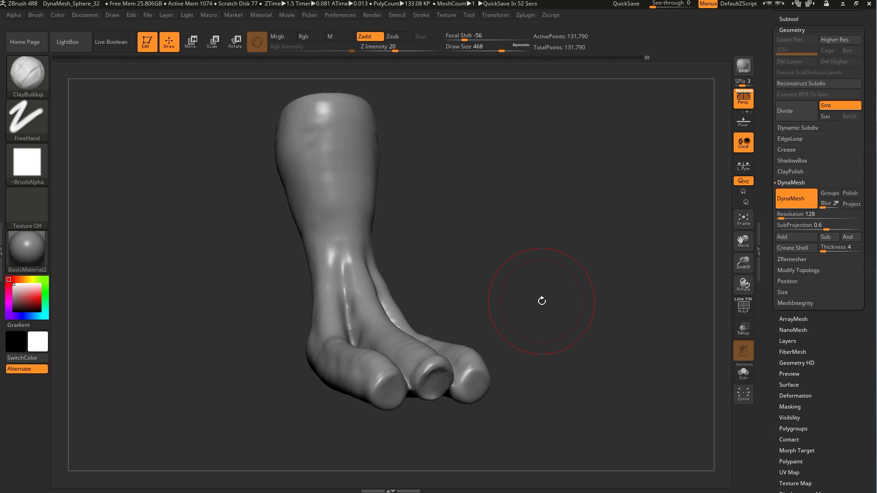
drag(565, 241, 639, 250)
- Save the leg tool to the Desktop as LEG
drag(820, 333, 820, 482)
scroll(847, 51, up, 3)
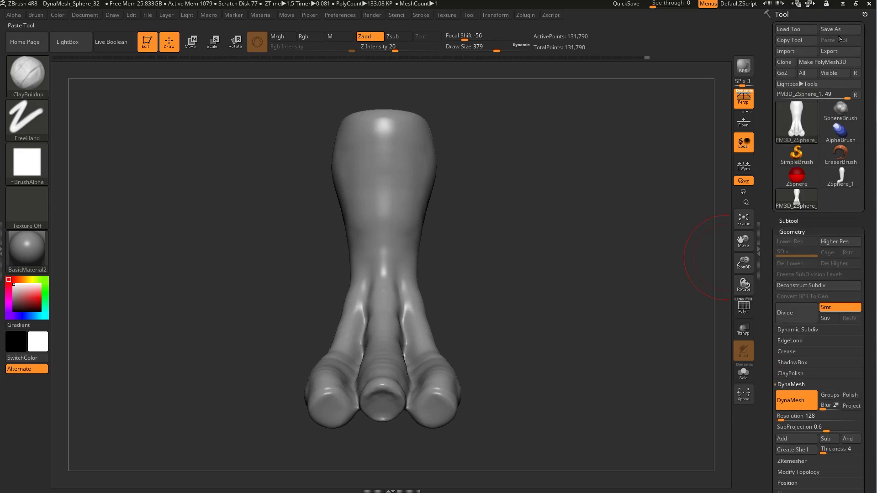
click(831, 29)
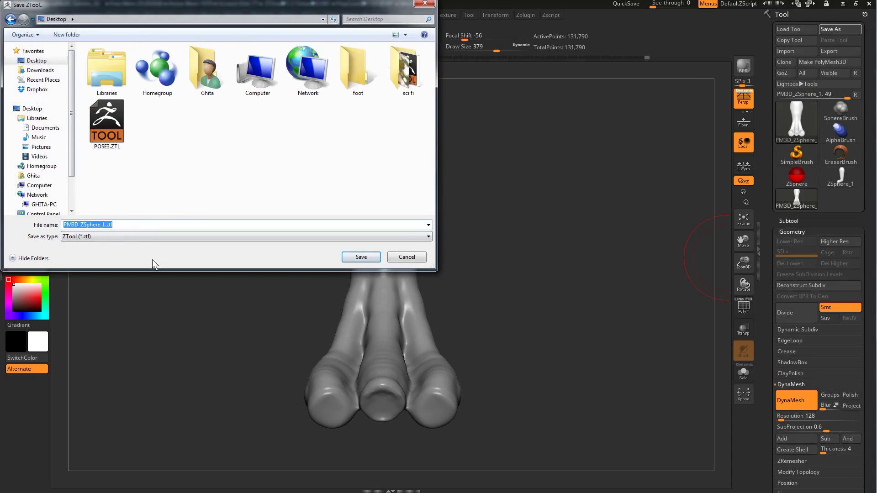
text(LEG)
key(Return)
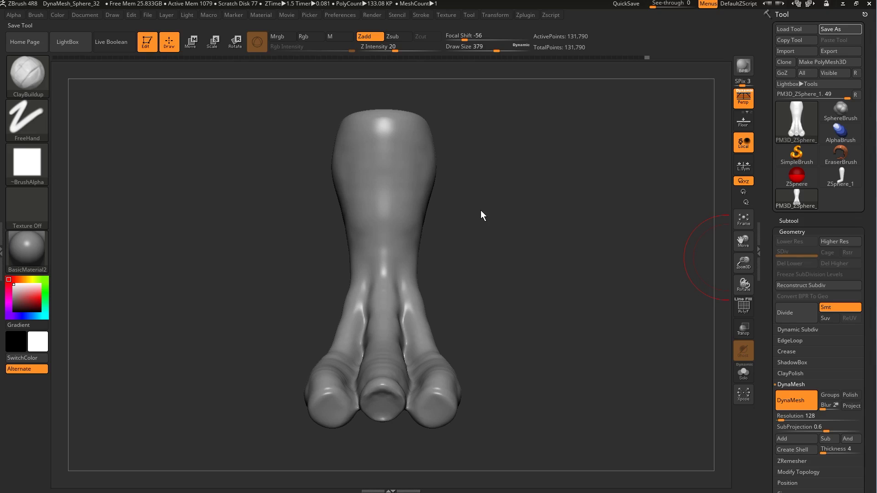
- Open the Brush3DTemplate project from the Misc folder of the LightBox projects, without saving changes to the current project
drag(143, 145, 98, 72)
click(71, 45)
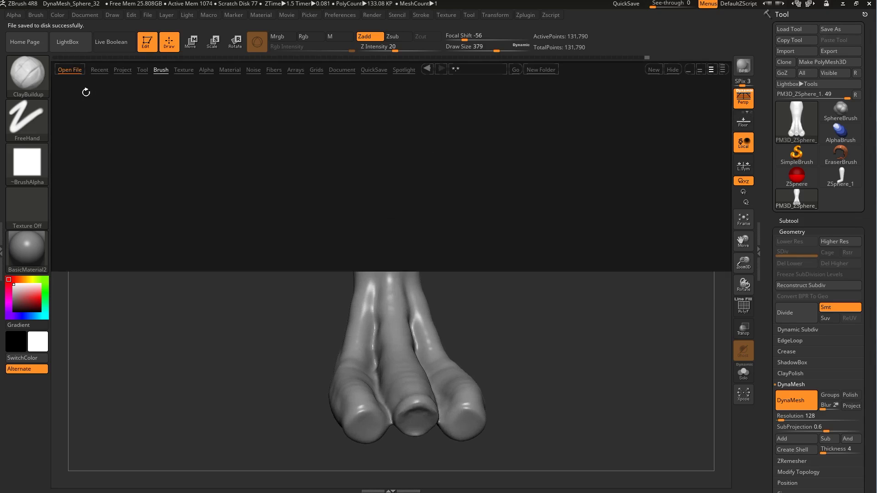
double_click(81, 99)
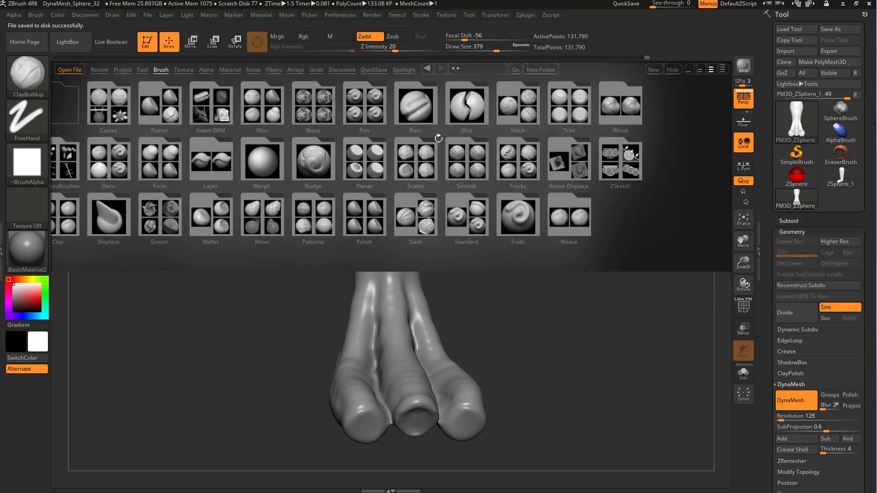
click(122, 70)
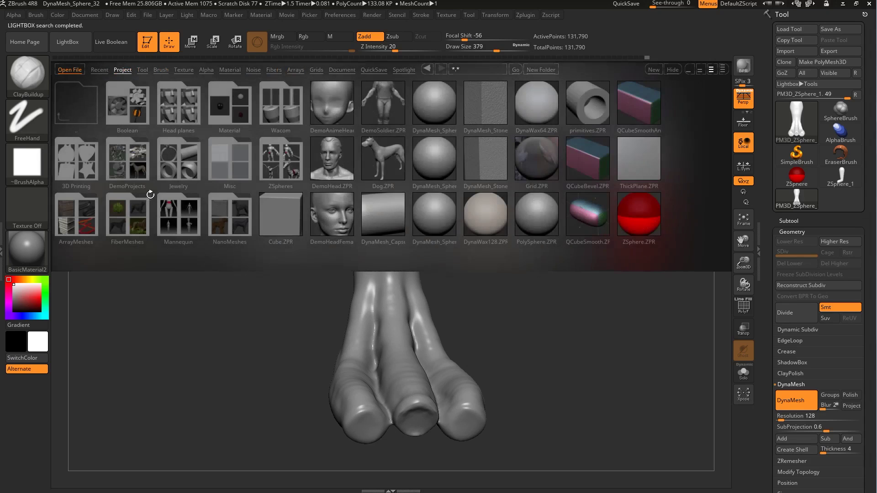
double_click(227, 162)
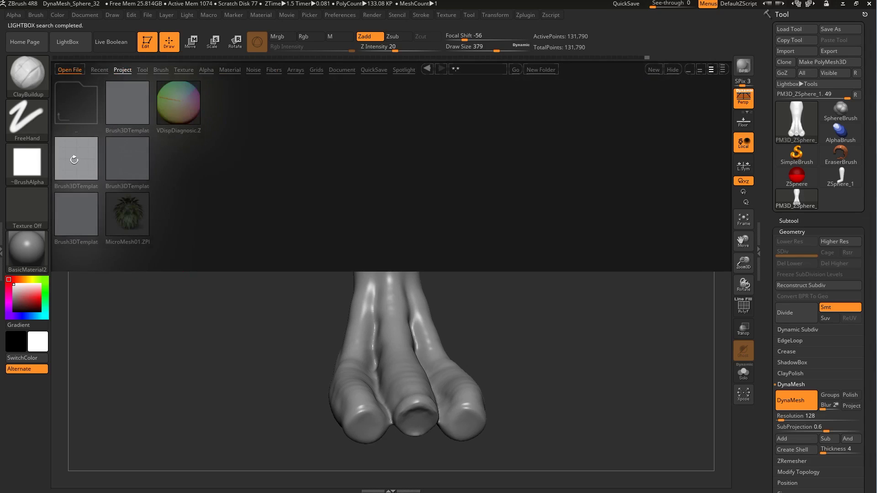
double_click(72, 161)
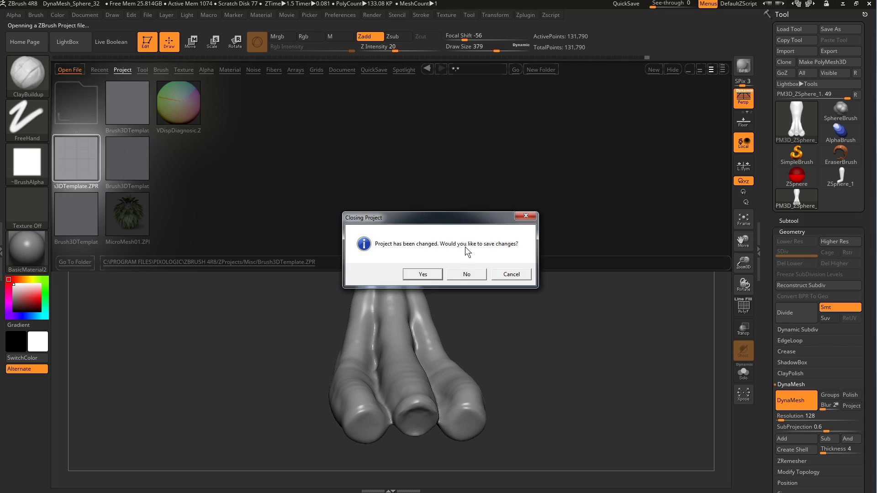
click(470, 272)
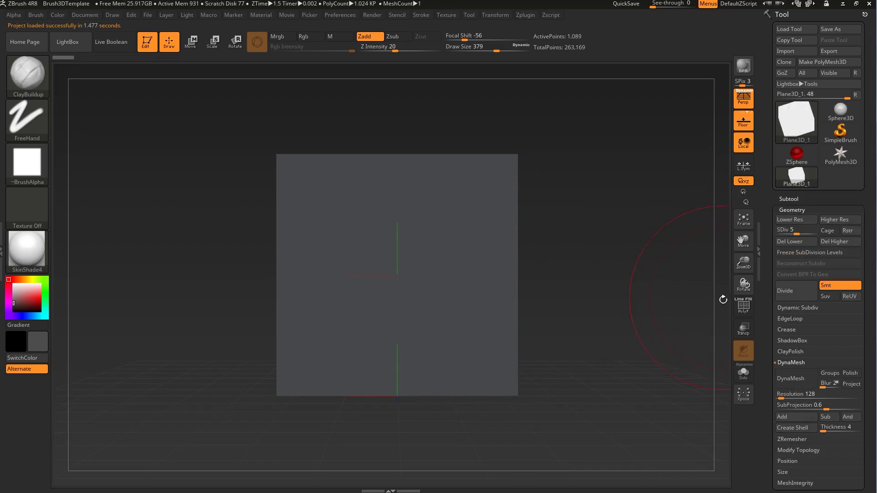
- Hide the floor grid, and examine the template plane's polygon wireframe with PolyFrame before switching the wireframe off
click(742, 314)
key(shift+p)
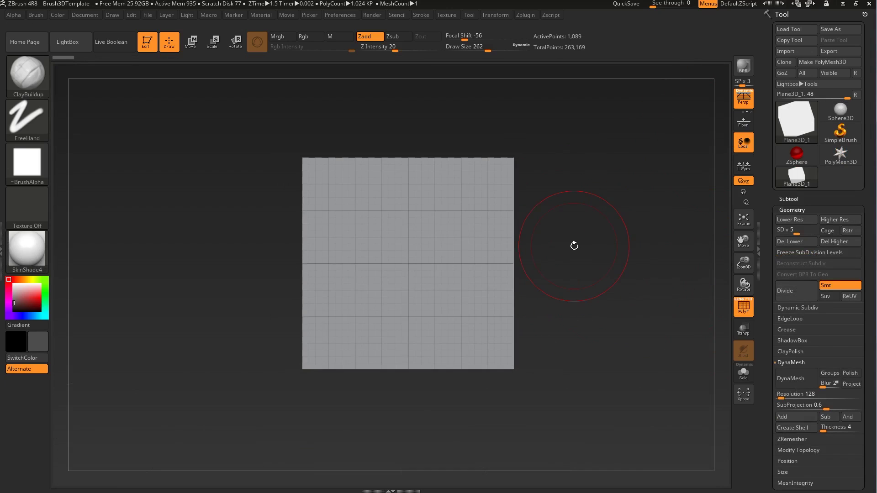
mouse_move(654, 242)
mouse_down()
mouse_move(603, 290)
mouse_move(612, 348)
mouse_move(540, 330)
mouse_move(583, 315)
mouse_move(606, 286)
mouse_move(590, 266)
mouse_up()
key(f)
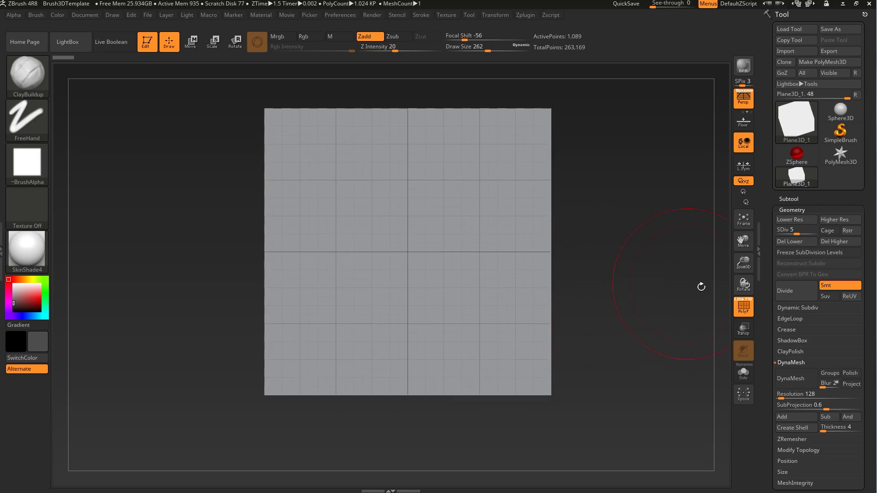
click(743, 306)
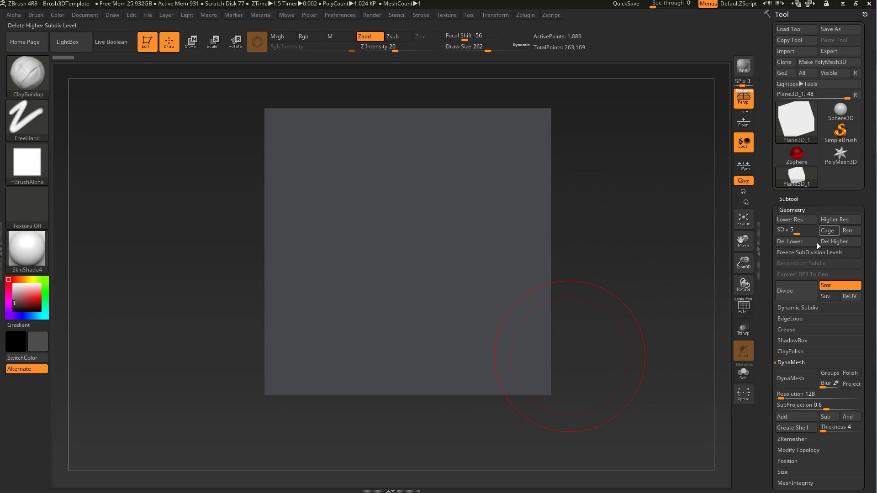
drag(618, 260, 594, 273)
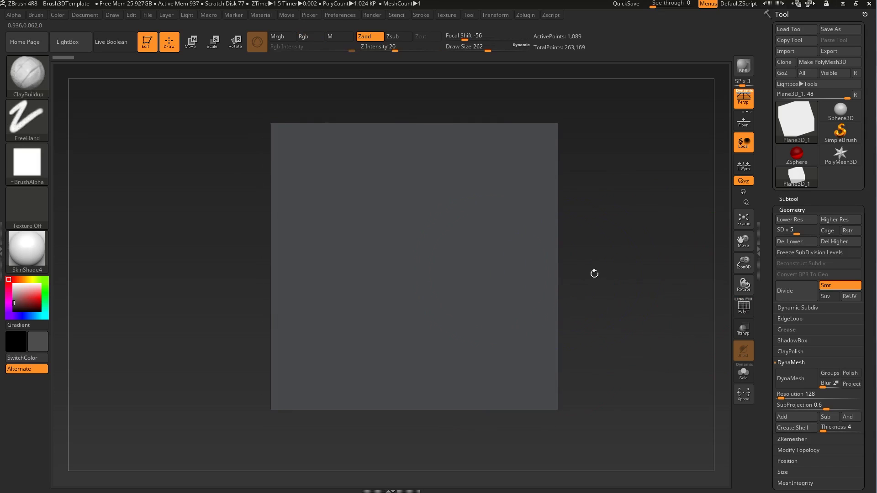
- Sculpt a symmetrical ring-shaped mound in the middle of the plane with ClayBuildup at draw size 163
key(s)
drag(425, 221, 403, 203)
mouse_move(465, 264)
mouse_down()
mouse_move(390, 281)
mouse_move(384, 201)
mouse_move(359, 266)
mouse_up()
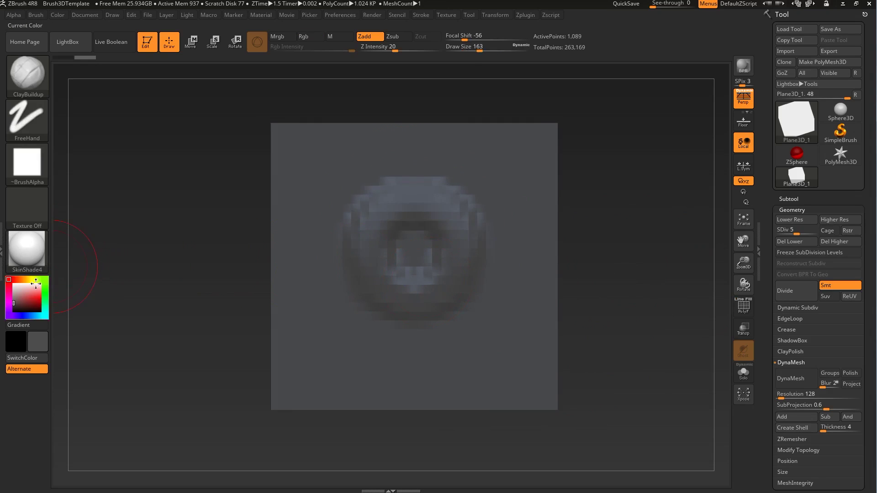
- Set the plane's colour to white and its material to BasicMaterial2
click(13, 286)
click(27, 249)
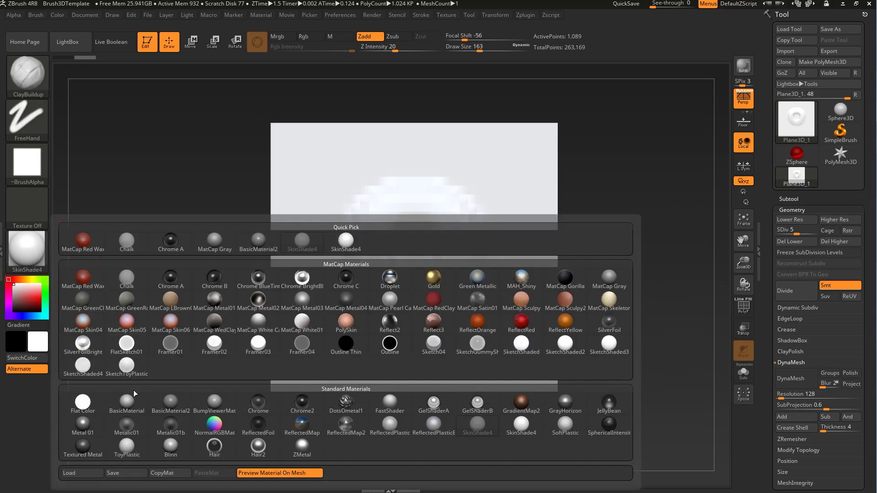
click(165, 405)
- Fill the ring and build it up into a rounded bulge with ClayBuildup at draw size 163
mouse_move(432, 232)
mouse_down()
mouse_move(438, 215)
mouse_move(457, 247)
mouse_move(445, 262)
mouse_move(447, 293)
mouse_move(459, 247)
mouse_move(443, 211)
mouse_move(450, 268)
mouse_move(427, 292)
mouse_move(463, 256)
mouse_move(452, 313)
mouse_move(419, 201)
mouse_move(429, 219)
mouse_move(411, 191)
mouse_move(415, 322)
mouse_up()
mouse_move(414, 322)
right_down()
mouse_move(546, 264)
mouse_move(393, 305)
right_up()
mouse_move(393, 305)
mouse_down()
mouse_move(434, 320)
mouse_move(441, 251)
mouse_up()
mouse_move(597, 251)
mouse_down()
mouse_move(608, 282)
mouse_move(603, 274)
mouse_up()
mouse_move(435, 182)
mouse_down()
mouse_move(402, 201)
mouse_move(398, 214)
mouse_move(418, 187)
mouse_up()
drag(615, 199, 410, 201)
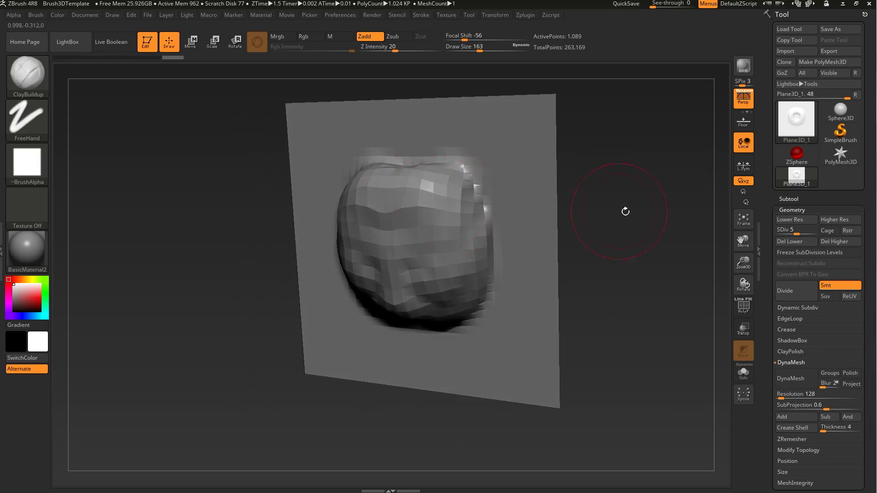
- Add more clay to the front and lower part of the bulge to give it a fuller profile
drag(618, 210, 658, 215)
mouse_move(429, 233)
mouse_down()
mouse_move(406, 267)
mouse_move(436, 306)
mouse_up()
mouse_move(587, 278)
mouse_down()
mouse_move(623, 253)
mouse_move(685, 255)
mouse_move(624, 258)
mouse_up()
mouse_move(585, 237)
alt+mouse_down()
mouse_move(600, 272)
mouse_move(619, 286)
mouse_move(603, 287)
alt+mouse_up()
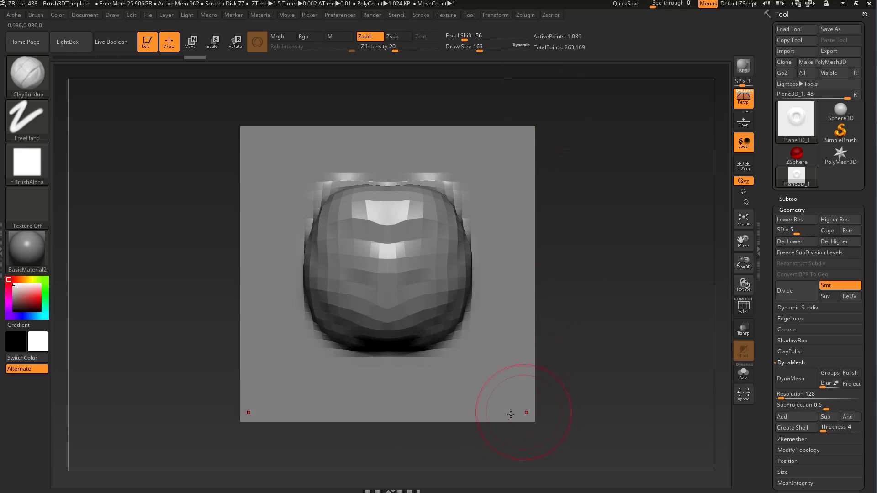
drag(431, 325, 442, 330)
mouse_move(422, 231)
mouse_down()
mouse_move(409, 211)
mouse_move(429, 260)
mouse_move(468, 289)
mouse_up()
drag(541, 262, 557, 237)
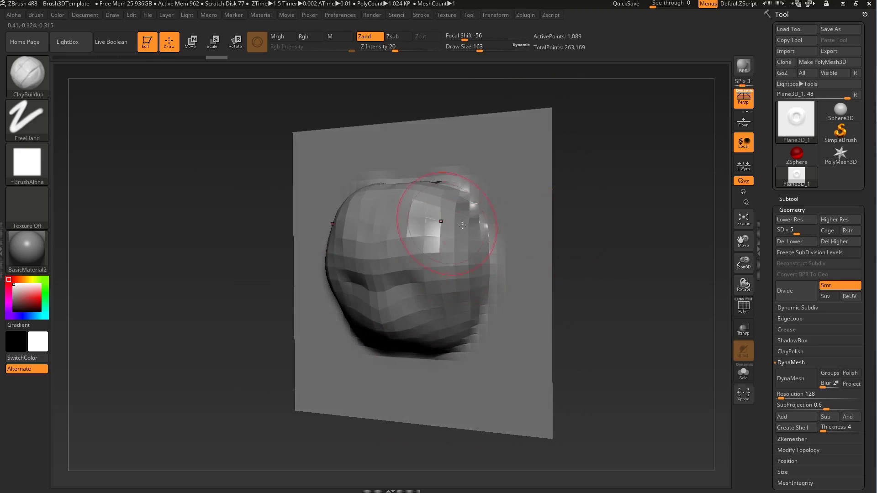
- Raise the plane to subdivision level 7 and turn off perspective for a straight side view
drag(804, 235, 805, 235)
drag(612, 281, 570, 274)
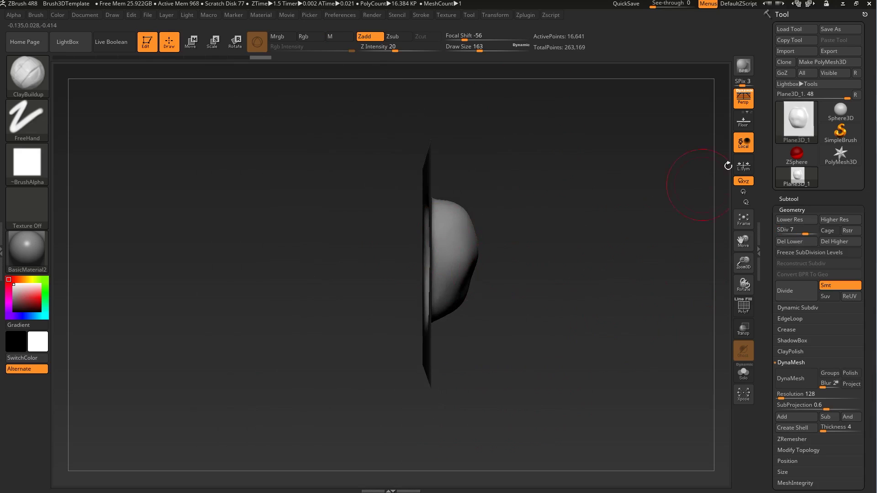
click(744, 98)
- Mask the flat plane around the bulge, soften the mask, and move the bulge outward with the gizmo
mouse_move(294, 111)
ctrl+mouse_down()
mouse_move(324, 292)
mouse_move(384, 410)
mouse_move(403, 420)
ctrl+mouse_up()
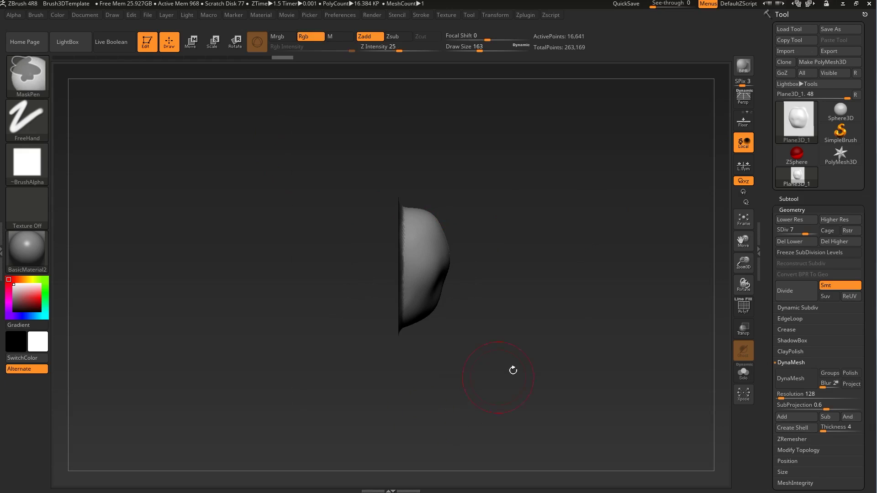
drag(559, 338, 452, 290)
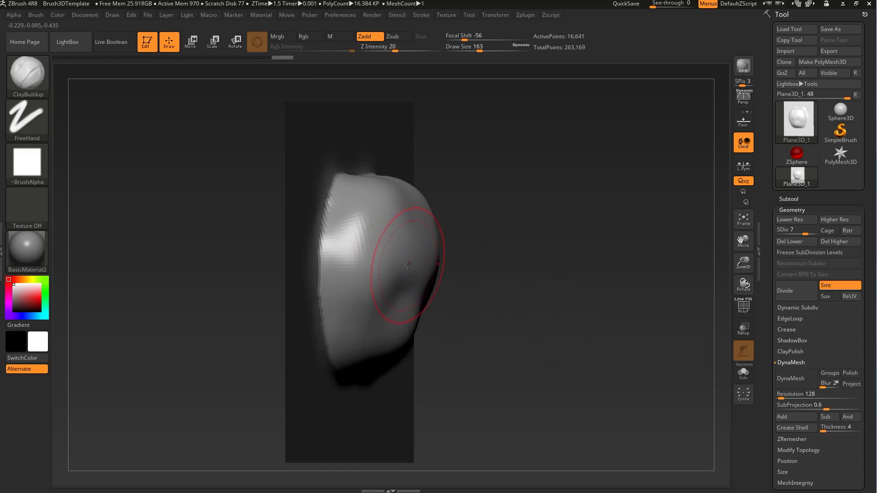
ctrl+click(385, 257)
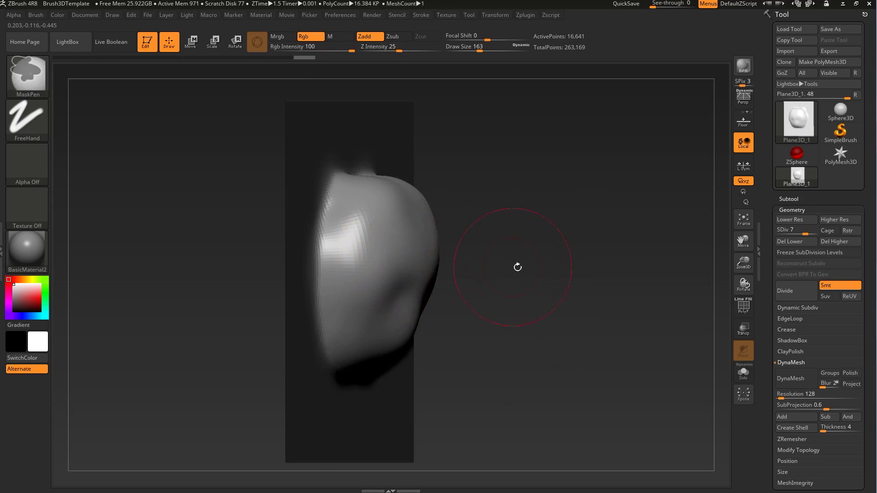
drag(505, 301, 511, 276)
key(w)
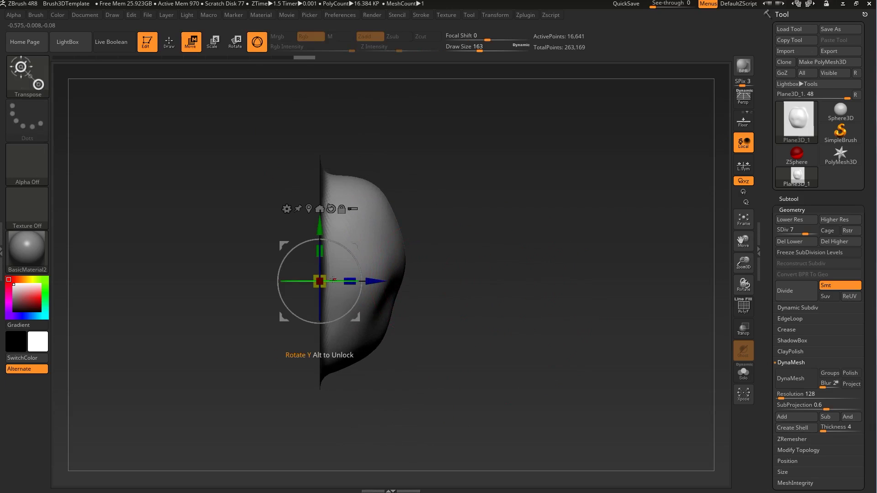
drag(371, 283, 393, 285)
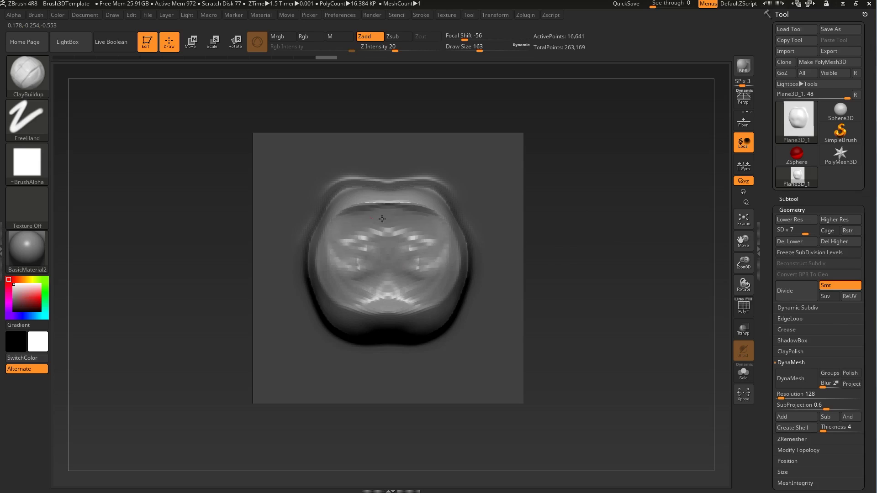
- Build up a second raised mass on the front of the bulge with ClayBuildup at draw size 163
mouse_move(438, 303)
mouse_down()
mouse_move(437, 273)
mouse_move(411, 277)
mouse_up()
mouse_move(539, 263)
mouse_down()
mouse_move(604, 255)
mouse_move(593, 256)
mouse_up()
- Pull the front mass outward into a blunt cone with the Move brush, starting at draw size 468, and raise the subdivision level to 8
key(s)
mouse_move(455, 276)
mouse_down()
mouse_move(471, 271)
mouse_move(528, 288)
mouse_up()
key(b)
key(m)
key(v)
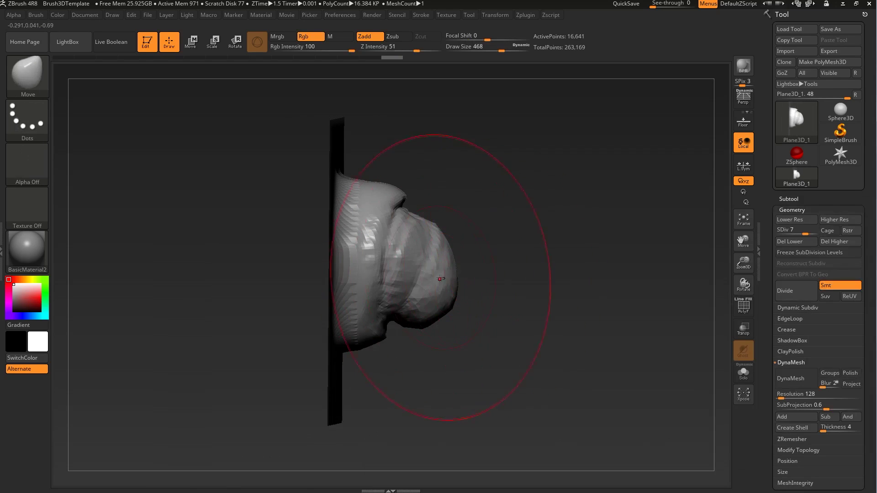
drag(447, 278, 502, 279)
mouse_move(396, 268)
mouse_down()
mouse_move(391, 322)
mouse_move(434, 333)
mouse_up()
drag(530, 306, 518, 255)
mouse_move(418, 365)
mouse_down()
mouse_move(395, 366)
mouse_move(452, 353)
mouse_up()
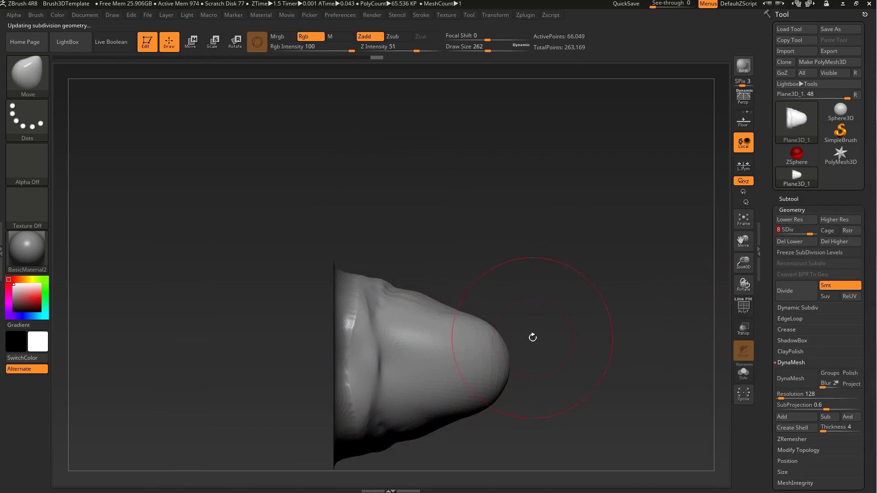
- Stretch and bend the cone downward into a curved claw with the Move brush, enlarging the draw size to 408
alt+drag(533, 337, 543, 298)
drag(457, 284, 461, 269)
drag(502, 324, 543, 320)
mouse_move(561, 284)
mouse_down()
mouse_move(578, 337)
mouse_move(552, 372)
mouse_up()
key(s)
drag(505, 354, 539, 360)
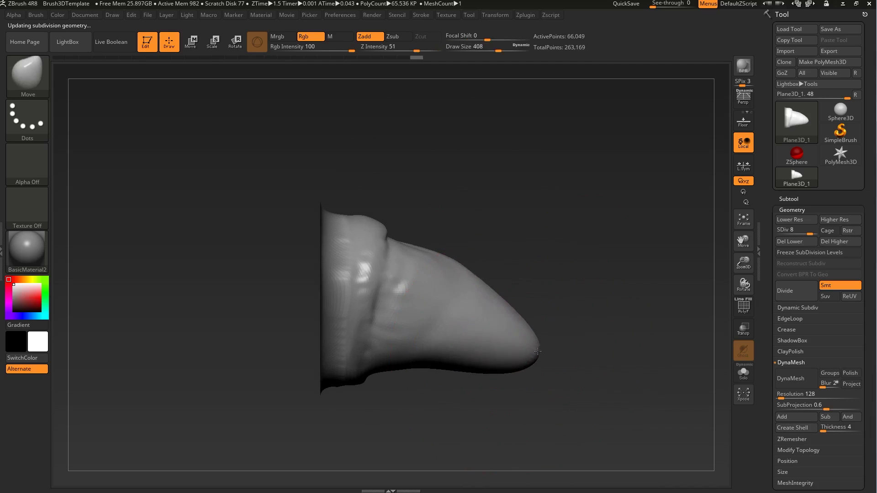
drag(485, 288, 491, 269)
- Refine the claw's tip and lower contour with a resized Move brush
mouse_move(523, 313)
mouse_down()
mouse_move(539, 319)
mouse_move(538, 330)
mouse_up()
mouse_move(452, 389)
alt+mouse_down()
mouse_move(458, 360)
mouse_move(437, 340)
alt+mouse_up()
key(s)
drag(504, 378, 521, 375)
key(s)
drag(531, 357, 521, 358)
mouse_move(532, 349)
mouse_down()
mouse_move(539, 344)
mouse_move(532, 373)
mouse_move(515, 390)
mouse_move(484, 370)
mouse_up()
- Raise the claw's upper curve, adjust its cuff at the plane, and smooth the side of the form
alt+drag(293, 338, 328, 256)
ctrl+alt+drag(353, 157, 655, 424)
mouse_move(670, 268)
alt+mouse_down()
mouse_move(562, 290)
mouse_move(565, 338)
alt+mouse_up()
drag(444, 231, 445, 213)
drag(367, 245, 360, 292)
shift+drag(232, 341, 336, 329)
mouse_move(379, 288)
mouse_down()
mouse_move(361, 285)
mouse_move(360, 298)
mouse_move(348, 297)
mouse_up()
mouse_move(403, 220)
mouse_down()
mouse_move(375, 237)
mouse_move(382, 223)
mouse_up()
right_drag(382, 223, 398, 236)
- Round out the claw's upper curve with the Move brush at draw size 372, and refine its tip at draw size 187
drag(480, 224, 521, 221)
key(s)
drag(483, 247, 496, 247)
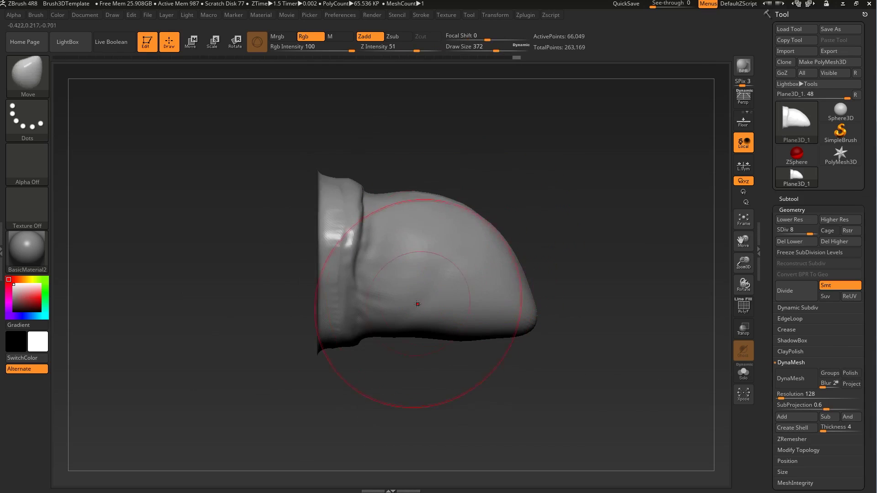
key(s)
click(532, 320)
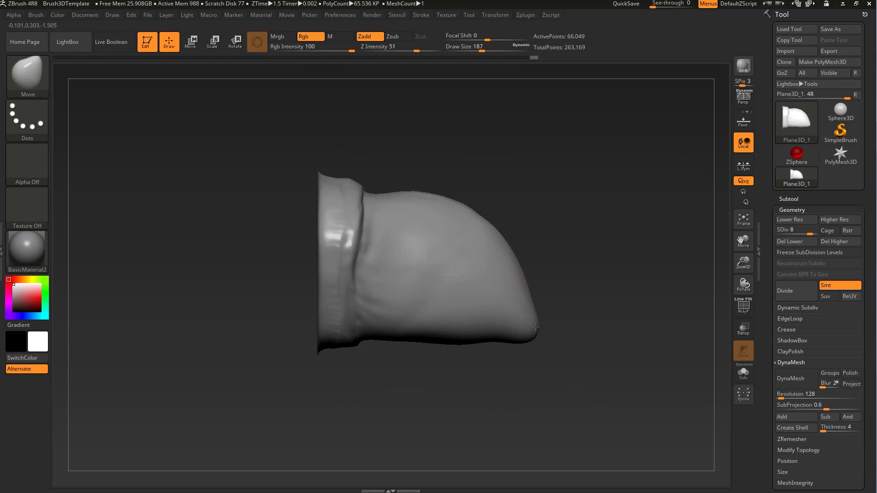
- Reshape the claw's underside and the area beside its cuff with the Move brush, smoothing the side surface
drag(584, 296, 576, 229)
drag(379, 310, 359, 310)
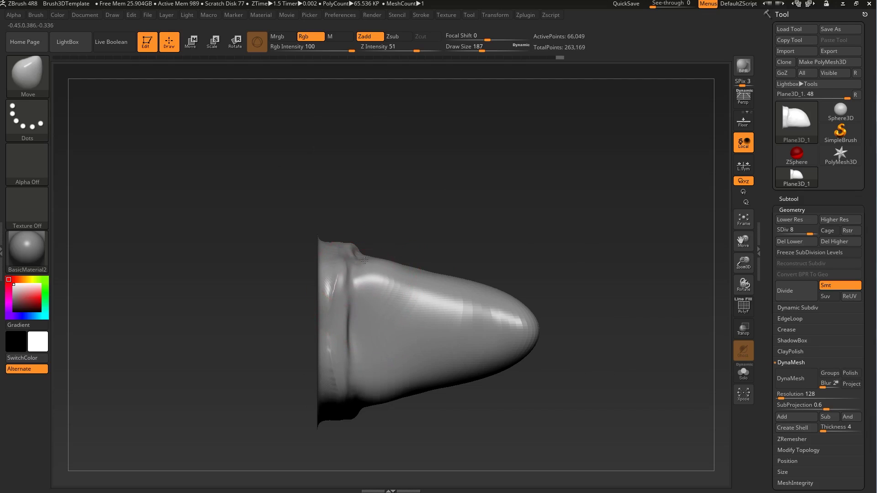
right_drag(400, 275, 390, 249)
drag(495, 219, 409, 238)
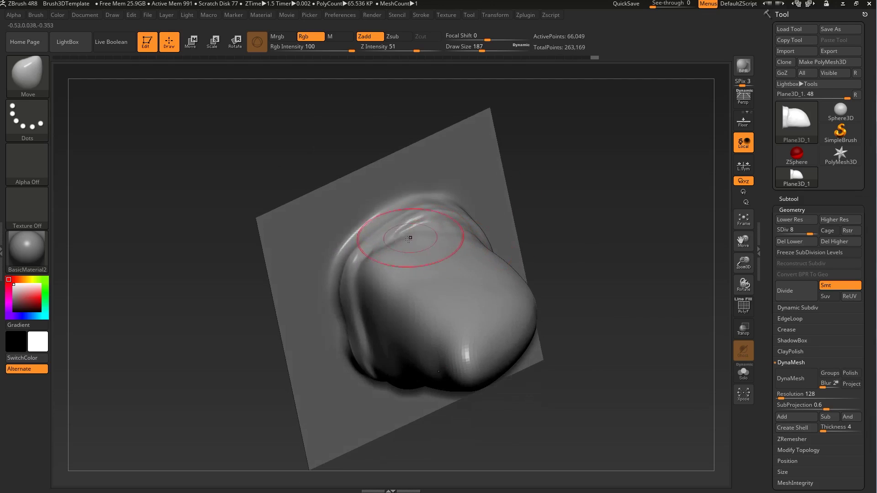
right_drag(374, 243, 558, 195)
shift+drag(374, 329, 343, 267)
drag(514, 270, 531, 210)
alt+drag(531, 210, 535, 130)
- Adjust the contour at the base of the claw with further Move brush strokes
mouse_move(375, 372)
mouse_down()
mouse_move(369, 400)
mouse_move(354, 410)
mouse_up()
drag(369, 354, 360, 351)
drag(452, 146, 471, 200)
drag(360, 377, 366, 367)
mouse_move(545, 325)
alt+mouse_down()
mouse_move(525, 261)
mouse_move(536, 242)
mouse_move(537, 252)
alt+mouse_up()
drag(498, 371, 503, 380)
- Flatten the claw's sides and front into planes with the PolishHard brush at draw size 187
key(b)
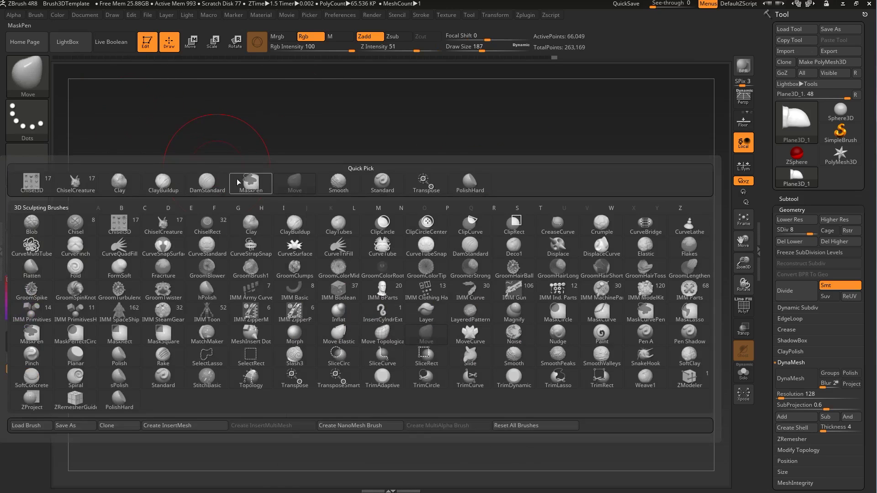
click(480, 193)
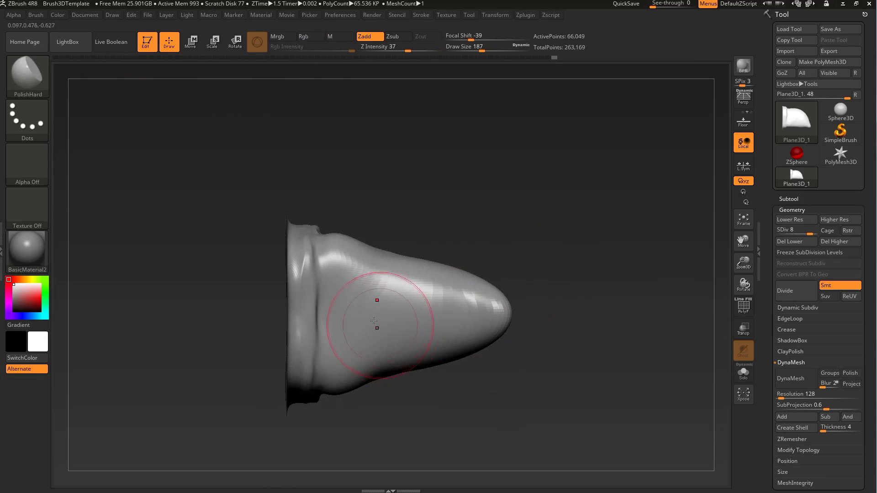
mouse_move(434, 308)
mouse_down()
mouse_move(487, 308)
mouse_move(384, 279)
mouse_up()
mouse_move(532, 242)
mouse_down()
mouse_move(502, 251)
mouse_move(491, 319)
mouse_up()
drag(485, 379, 520, 347)
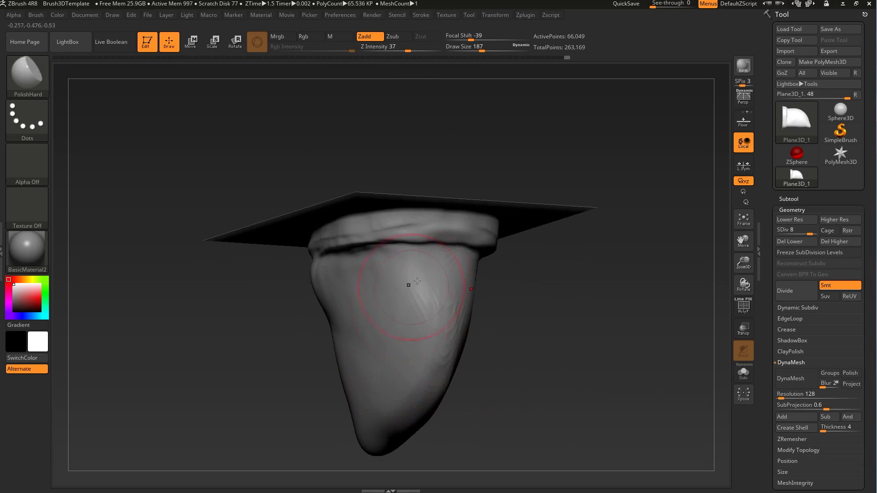
mouse_move(406, 353)
mouse_down()
mouse_move(432, 379)
mouse_move(416, 402)
mouse_up()
drag(481, 382, 492, 344)
- Polish broader planes across the claw's body with the PolishHard brush at draw size 274
key(s)
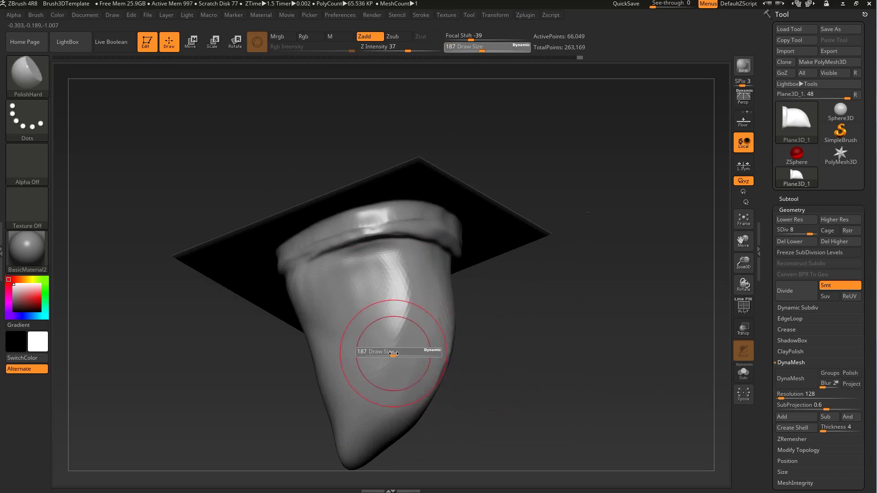
drag(393, 353, 401, 353)
mouse_move(408, 281)
mouse_down()
mouse_move(379, 389)
mouse_move(349, 320)
mouse_move(320, 298)
mouse_up()
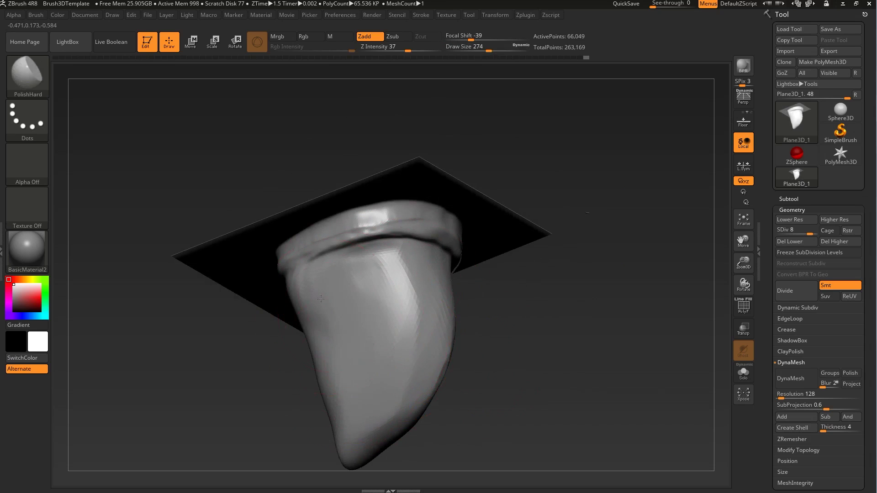
mouse_move(475, 397)
mouse_down()
mouse_move(484, 317)
mouse_move(371, 366)
mouse_move(498, 315)
mouse_up()
mouse_move(425, 256)
mouse_down()
mouse_move(403, 340)
mouse_move(378, 378)
mouse_move(351, 279)
mouse_move(383, 215)
mouse_up()
mouse_move(503, 295)
mouse_down()
mouse_move(658, 294)
mouse_move(589, 216)
mouse_up()
- Raise the subdivision level to 9 and carve the groove between cuff and claw with the DamStandard brush at draw size 116
key(d)
key(b)
key(d)
key(s)
key(s)
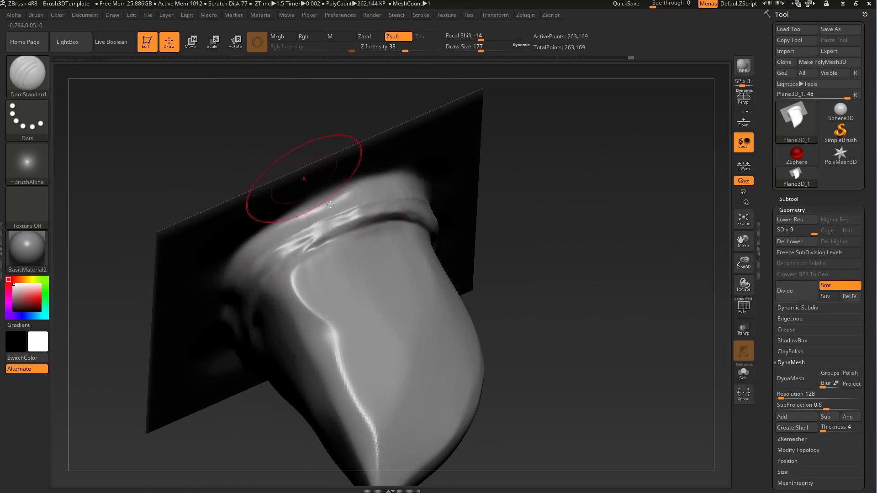
key(s)
drag(376, 249, 279, 270)
mouse_move(387, 227)
mouse_down()
mouse_move(294, 255)
mouse_move(250, 284)
mouse_move(356, 234)
mouse_move(465, 221)
mouse_up()
- Thicken the cuff around the claw's base with ClayBuildup strokes at draw size 116
key(b)
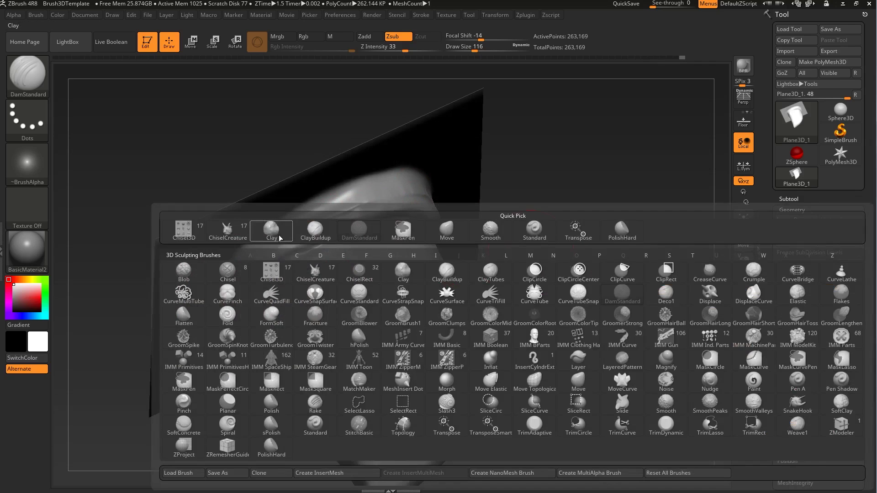
click(315, 231)
mouse_move(328, 218)
mouse_down()
mouse_move(285, 251)
mouse_move(358, 212)
mouse_up()
mouse_move(561, 210)
mouse_down()
mouse_move(614, 189)
mouse_move(649, 205)
mouse_up()
mouse_move(397, 201)
mouse_down()
mouse_move(452, 206)
mouse_move(401, 192)
mouse_up()
drag(506, 198, 406, 201)
right_drag(407, 201, 506, 215)
mouse_move(480, 213)
mouse_down()
mouse_move(401, 205)
mouse_move(452, 219)
mouse_up()
drag(589, 187, 635, 155)
mouse_move(421, 153)
mouse_down()
mouse_move(291, 230)
mouse_move(295, 256)
mouse_up()
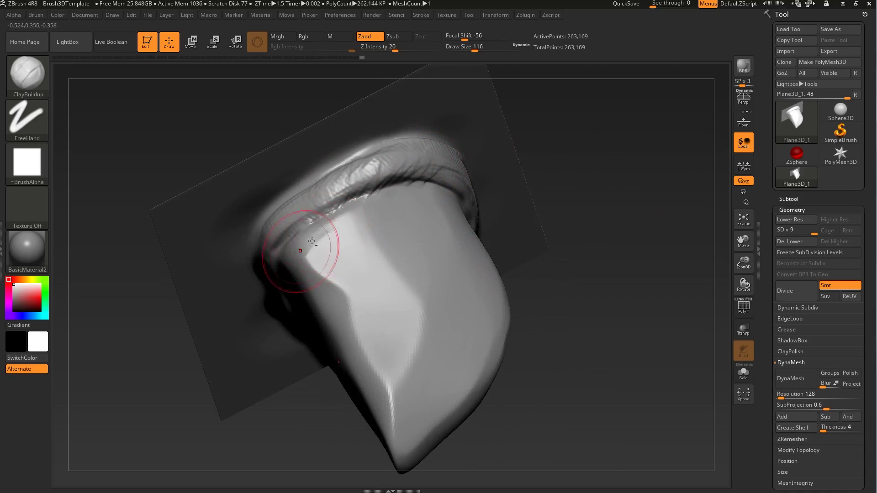
- Continue building the cuff around the claw's other sides and smooth its rough strokes
mouse_move(514, 237)
mouse_down()
mouse_move(568, 221)
mouse_move(272, 235)
mouse_move(255, 246)
mouse_up()
key(shift)
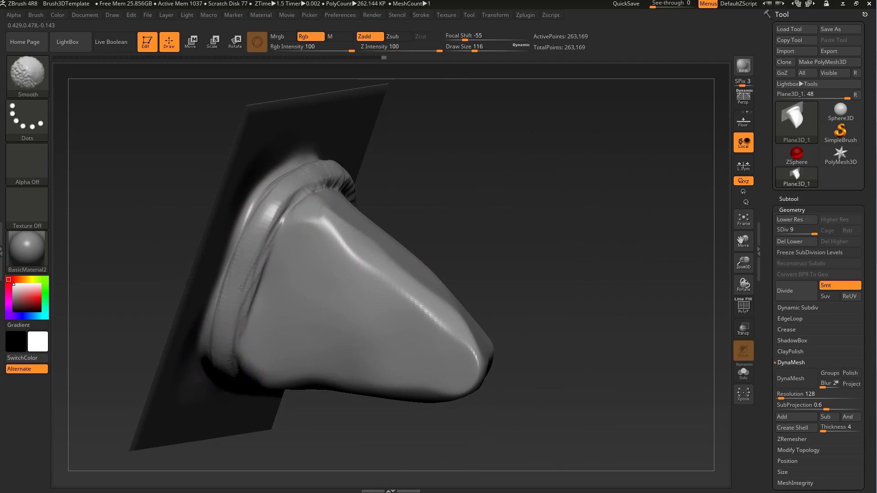
drag(441, 176, 320, 192)
drag(566, 192, 457, 187)
shift+drag(321, 174, 336, 179)
drag(545, 205, 372, 186)
mouse_move(430, 187)
mouse_down()
mouse_move(436, 201)
mouse_move(423, 206)
mouse_move(412, 183)
mouse_up()
mouse_move(137, 196)
mouse_down()
mouse_move(392, 192)
mouse_move(336, 169)
mouse_up()
mouse_move(512, 129)
mouse_down()
mouse_move(336, 151)
mouse_move(416, 200)
mouse_up()
key(shift)
- Switch to the Standard brush at draw size 83 and divide the mesh to subdivision level 10
mouse_move(585, 263)
alt+mouse_down()
mouse_move(560, 268)
mouse_move(536, 301)
mouse_move(548, 324)
mouse_move(558, 259)
mouse_move(577, 337)
alt+mouse_up()
key(b)
key(d)
key(Escape)
key(b)
click(548, 239)
drag(568, 219, 453, 201)
key(s)
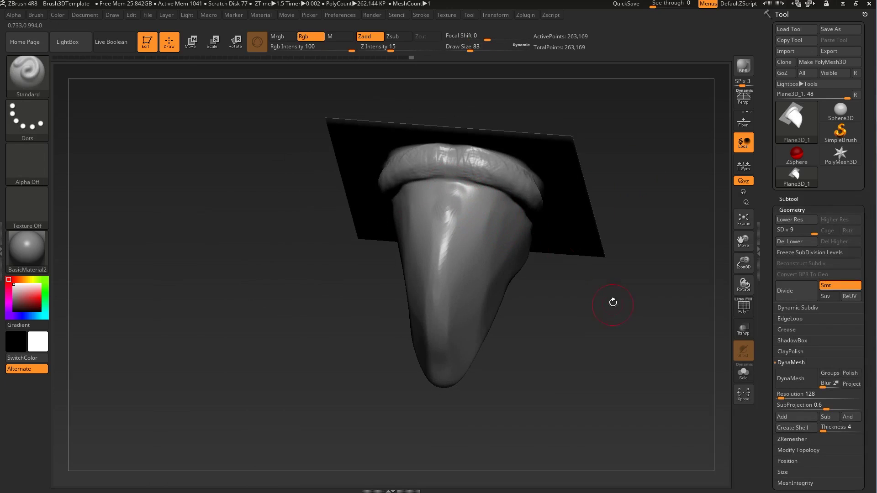
drag(612, 303, 726, 273)
click(790, 293)
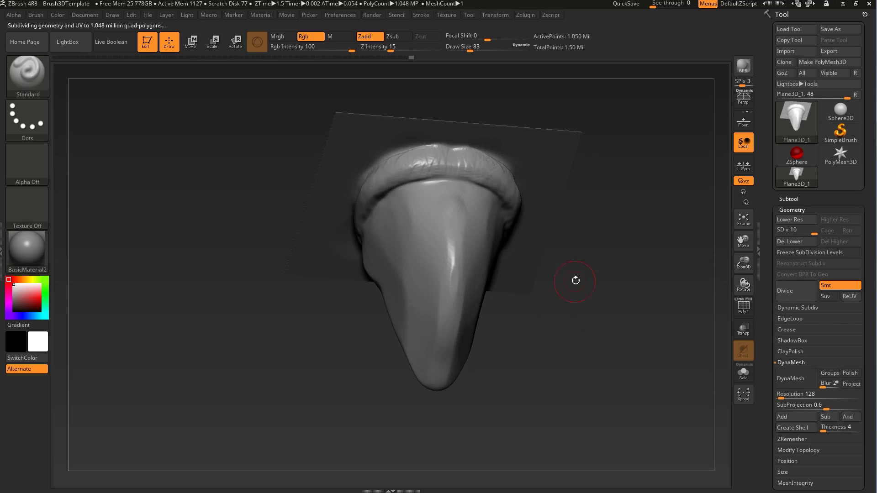
- Build a row of rounded bumps down the claw's central ridge with the Standard brush, using draw size 56 and Z Intensity 28
drag(573, 280, 551, 244)
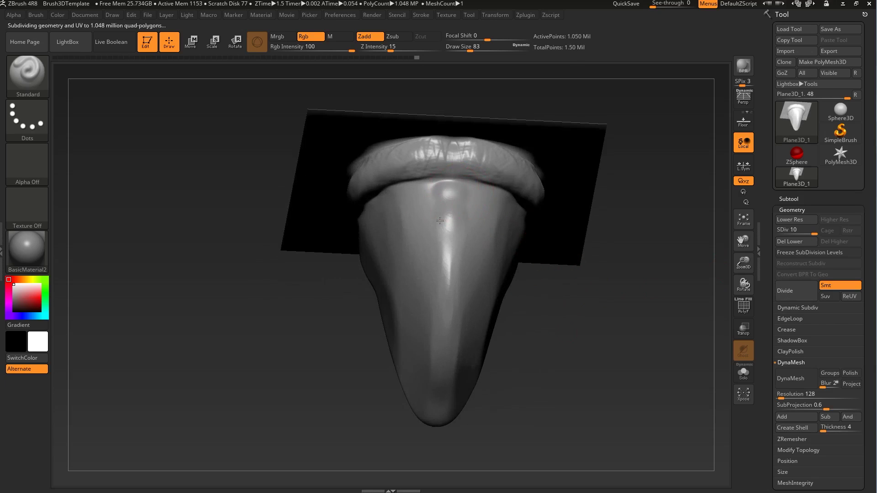
drag(451, 240, 449, 257)
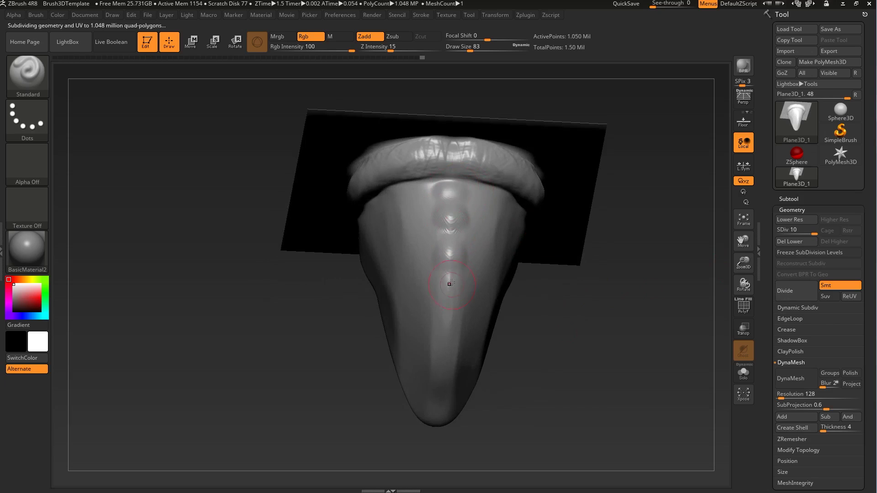
drag(523, 359, 516, 322)
key(s)
drag(457, 273, 453, 272)
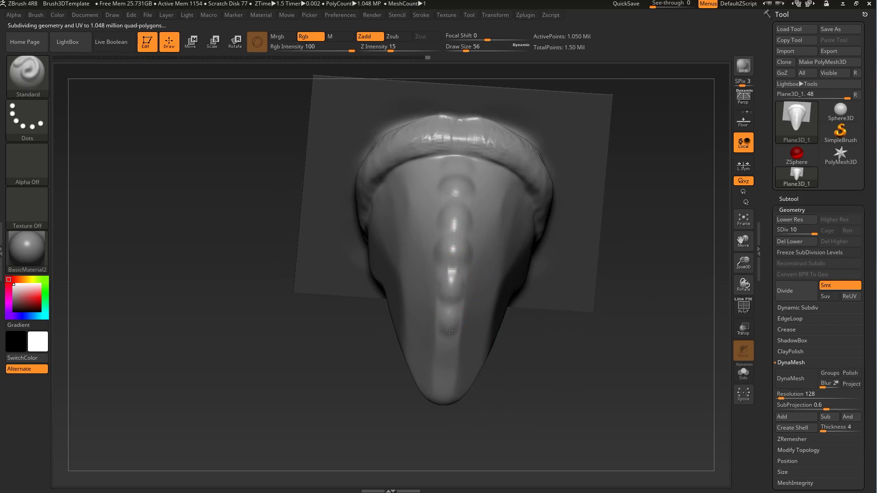
drag(391, 50, 403, 51)
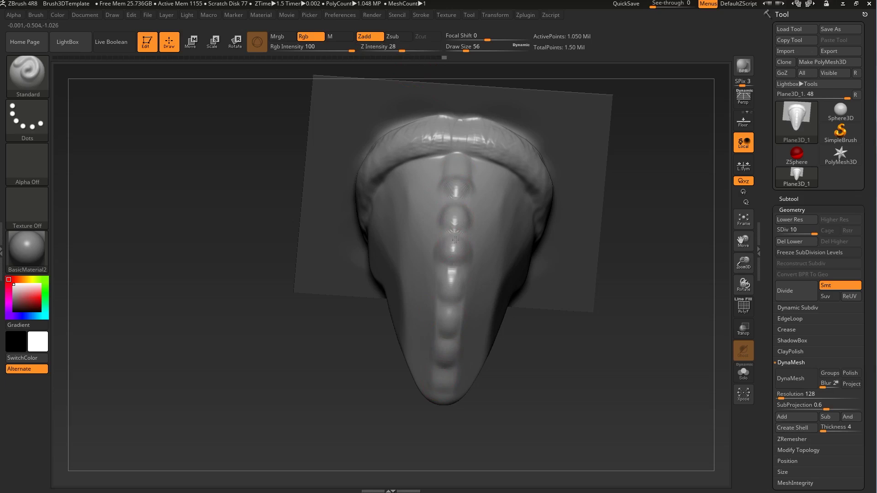
right_drag(449, 286, 489, 347)
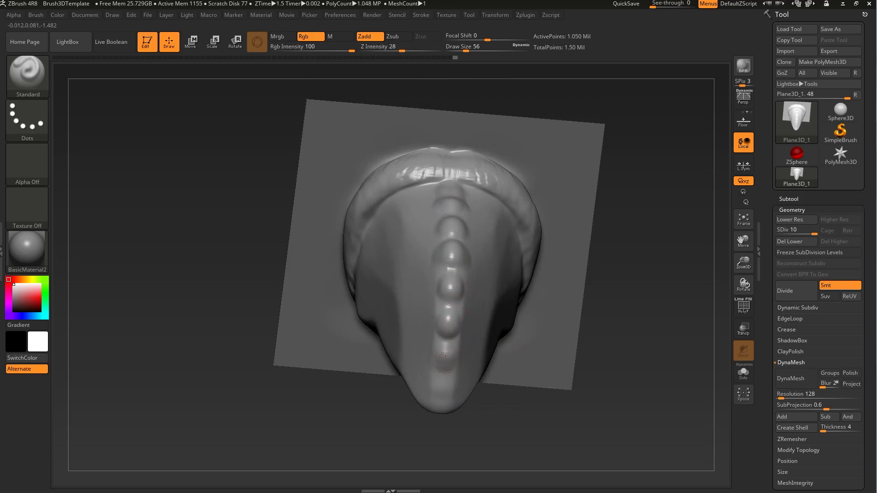
- Adjust the claw's bumpy central ridge with the Move brush at draw size 132
key(b)
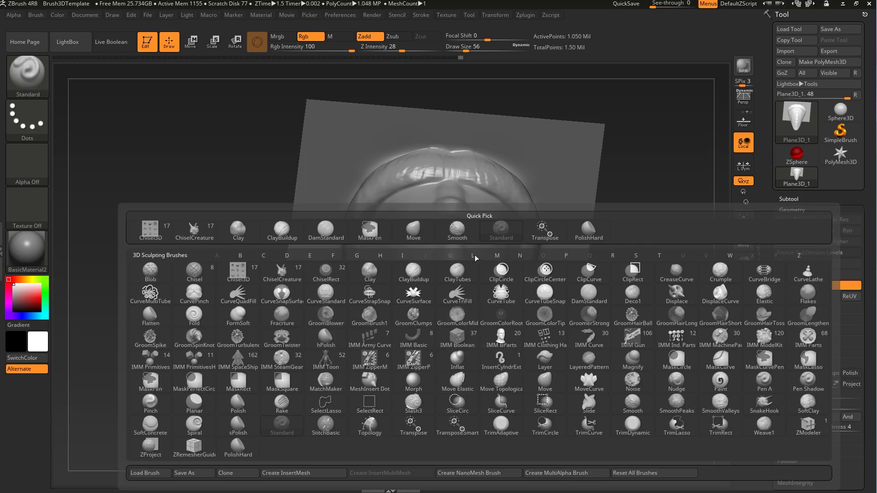
click(414, 230)
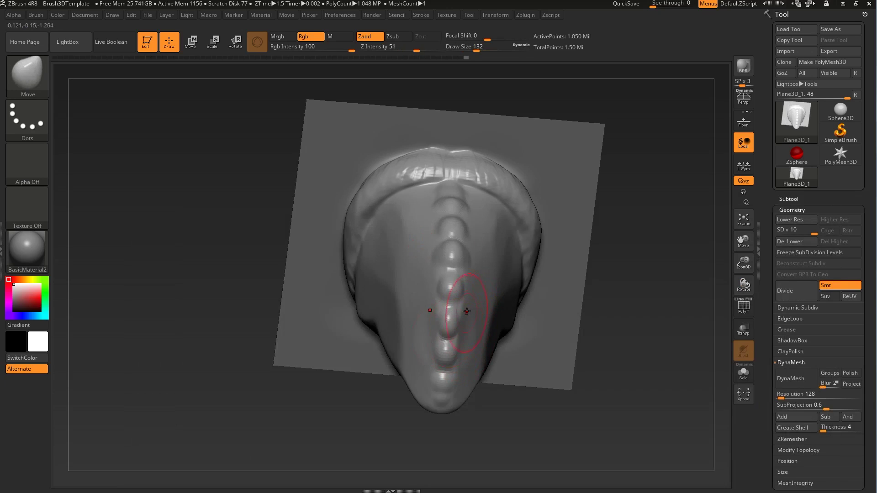
drag(464, 278, 469, 238)
drag(600, 304, 554, 378)
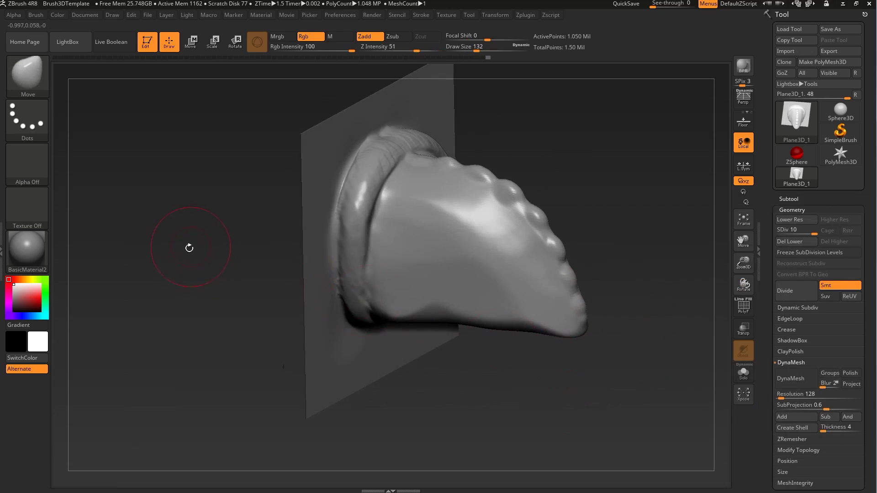
- Stroke fibrous ridges along the claw's upper side with the Standard brush, using Alpha 60 and draw size 154
key(b)
click(363, 222)
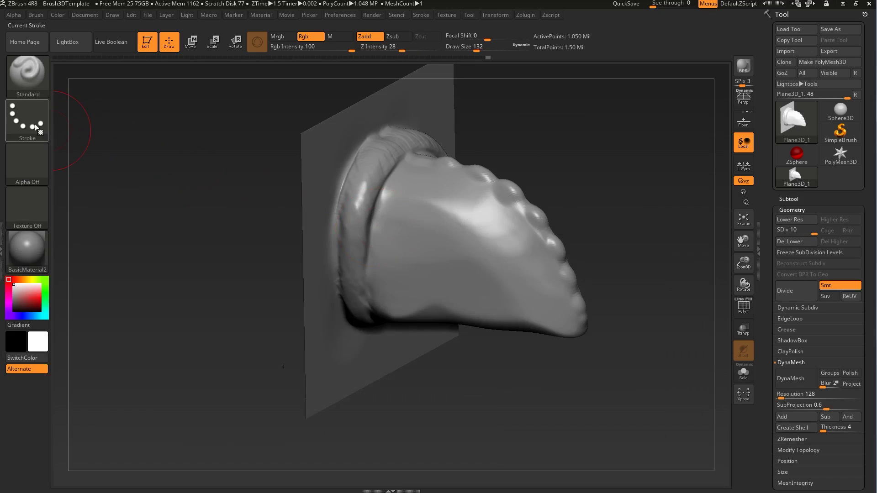
click(26, 162)
click(299, 315)
drag(578, 237, 633, 237)
key(s)
mouse_move(360, 223)
mouse_down()
mouse_move(390, 206)
mouse_move(481, 251)
mouse_up()
key(s)
drag(357, 203, 484, 262)
drag(392, 205, 484, 267)
drag(369, 182, 475, 224)
drag(419, 196, 450, 210)
- Extend the Alpha 60 ridges across the claw's lower side and underside
drag(352, 229, 472, 275)
drag(357, 276, 424, 303)
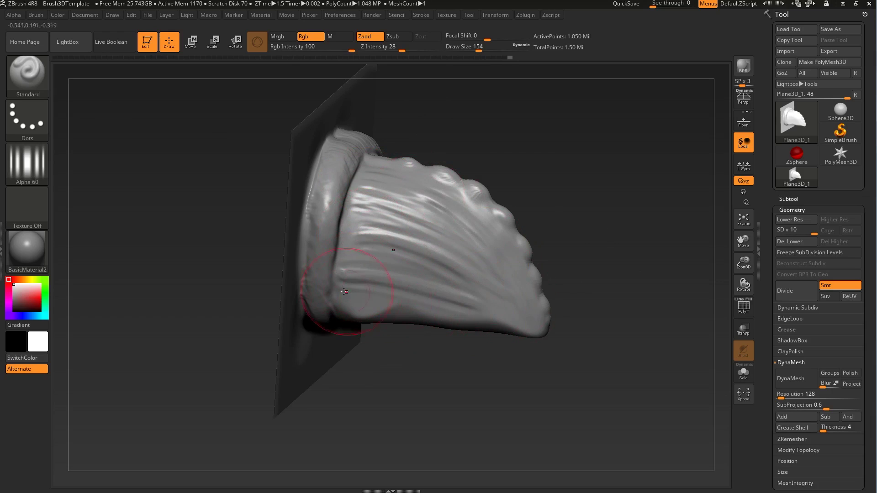
drag(458, 343, 507, 337)
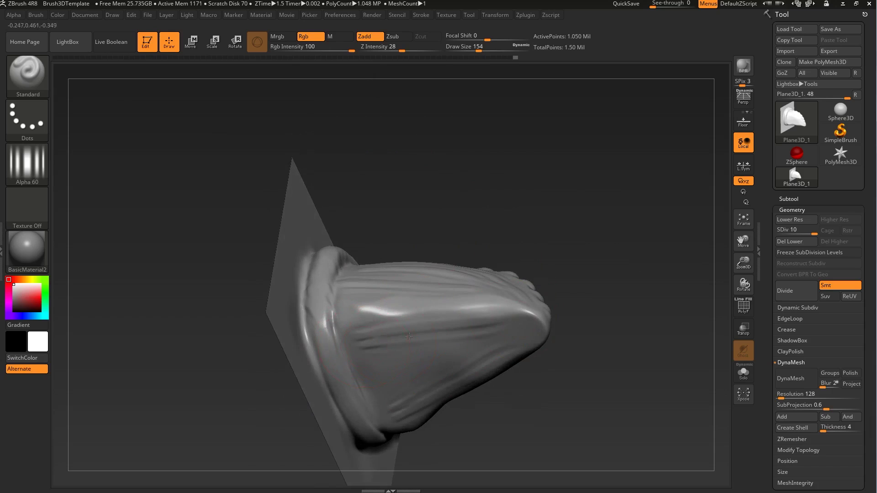
drag(566, 333, 609, 319)
- Cut creases between the side ridges near the cuff with the DamStandard brush at draw size 90
key(b)
key(d)
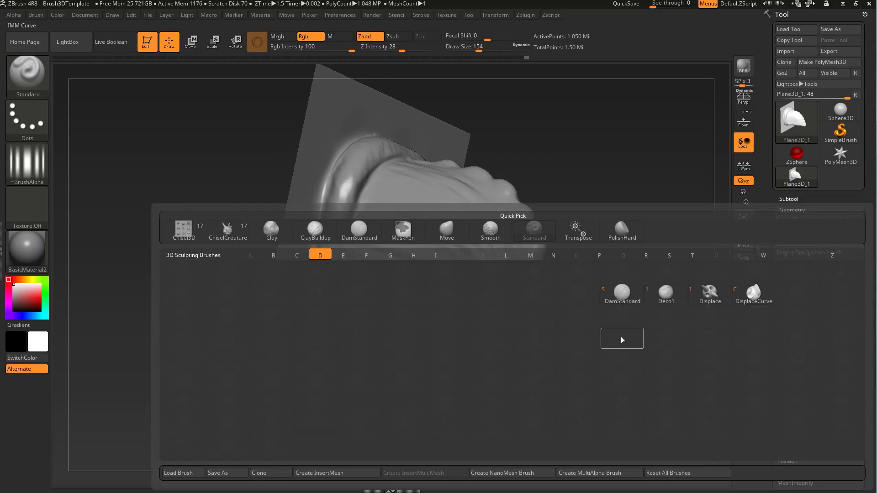
key(s)
mouse_move(637, 240)
mouse_down()
mouse_move(629, 270)
mouse_move(655, 270)
mouse_up()
key(s)
drag(355, 287, 340, 287)
mouse_move(344, 288)
mouse_down()
mouse_move(369, 296)
mouse_move(333, 289)
mouse_move(373, 289)
mouse_up()
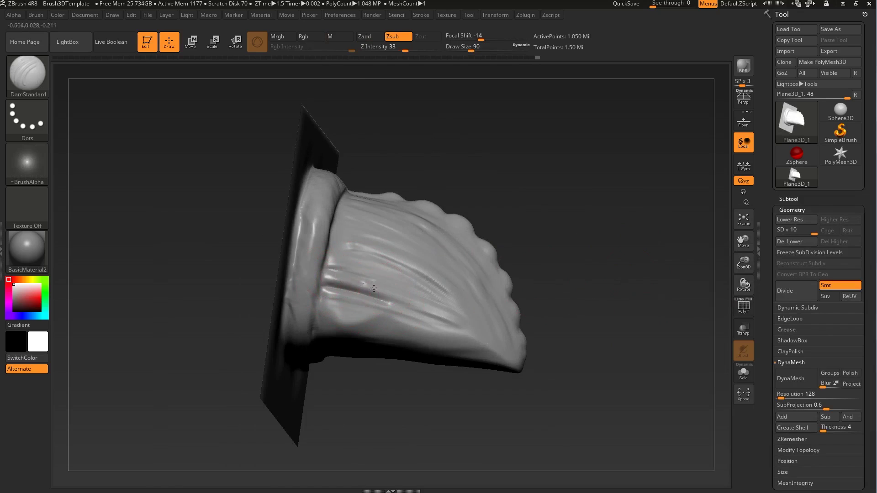
drag(515, 186, 525, 231)
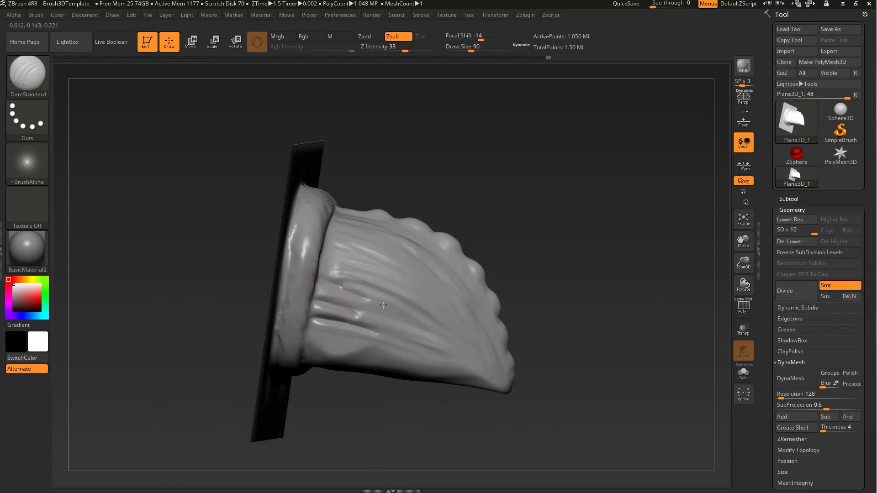
mouse_move(336, 269)
mouse_down()
mouse_move(384, 266)
mouse_move(372, 256)
mouse_up()
- Deepen the creases running toward the claw's tip and along the edge of the bumpy ridge
mouse_move(495, 179)
mouse_down()
mouse_move(475, 186)
mouse_move(441, 224)
mouse_up()
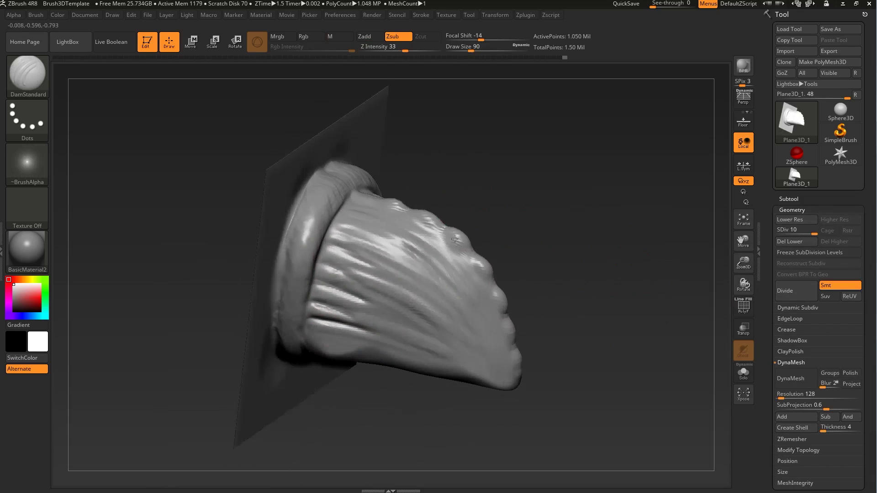
mouse_move(375, 221)
mouse_down()
mouse_move(460, 259)
mouse_move(476, 287)
mouse_up()
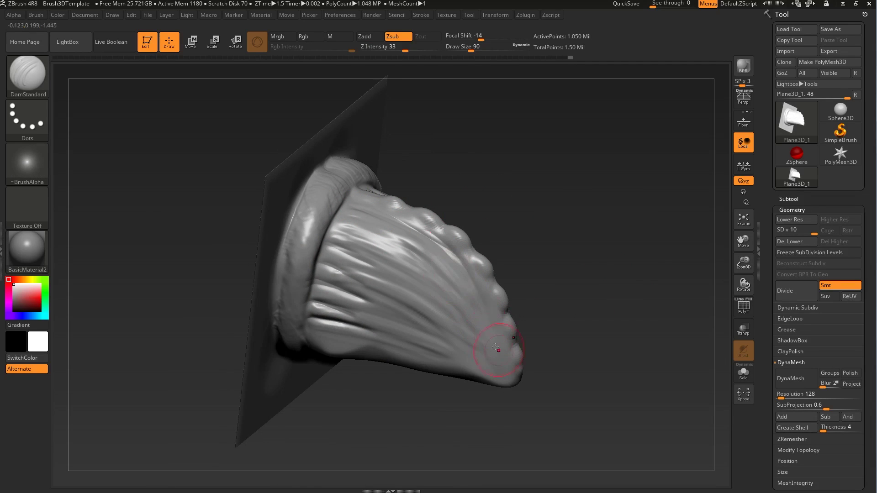
drag(523, 328, 505, 308)
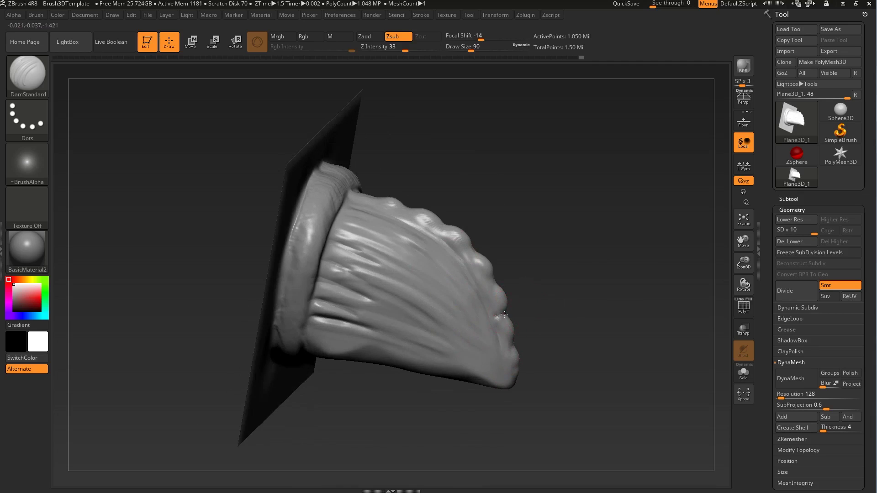
drag(490, 279, 474, 248)
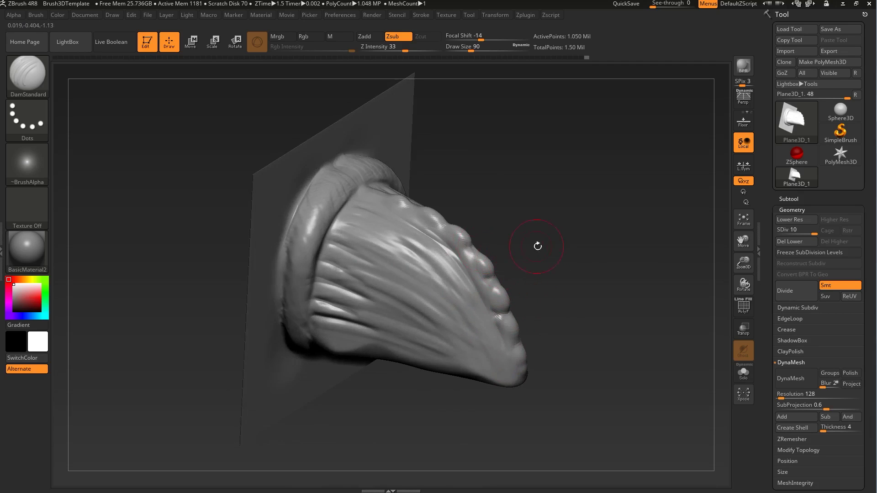
- Dab rows of round bumps along the claw's side ridges with the Standard brush, using no alpha, Z Intensity 40 and draw size 49
drag(534, 246, 541, 256)
key(b)
key(s)
key(t)
key(s)
drag(341, 263, 337, 264)
click(410, 49)
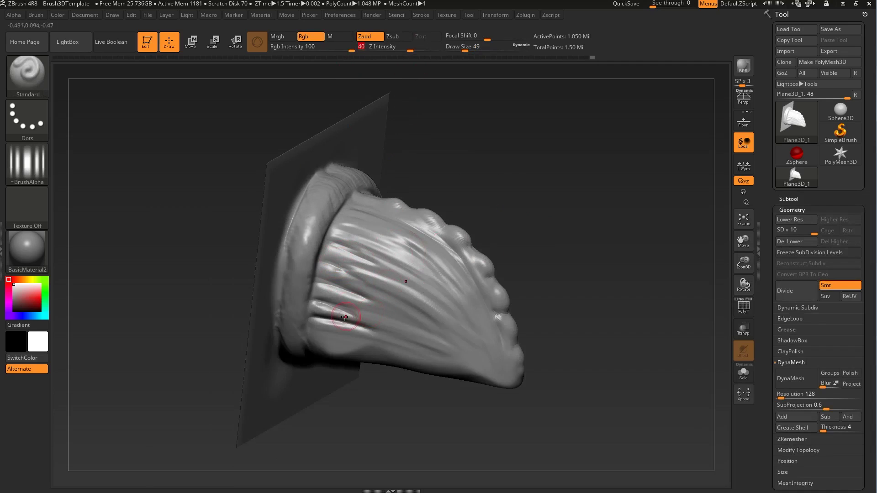
click(46, 161)
click(81, 172)
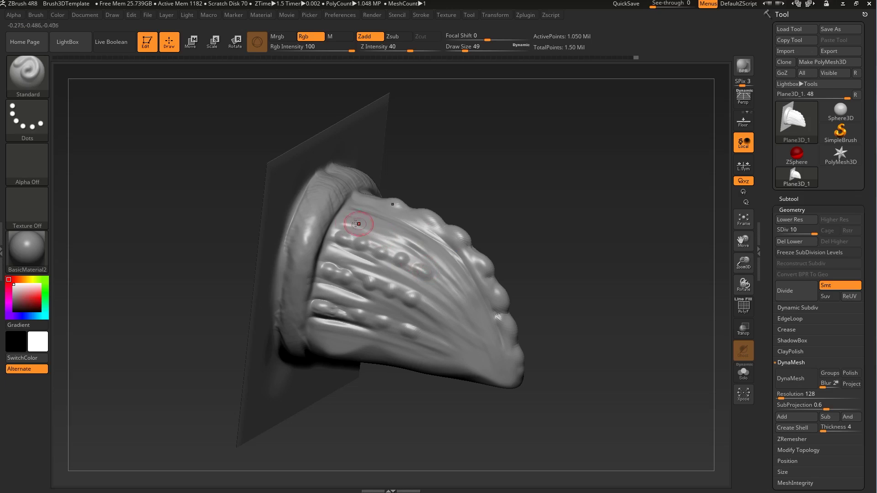
- Extend a row of round bumps along the claw's lower edge toward its tip
drag(483, 230, 524, 187)
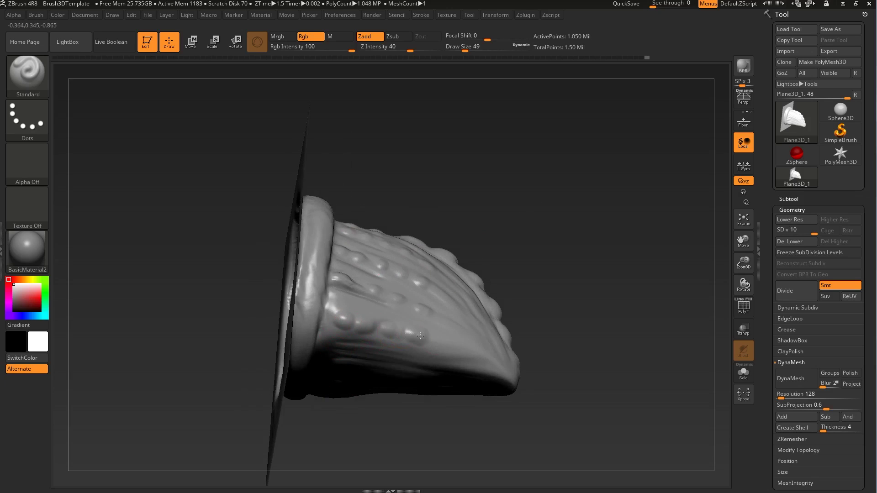
drag(444, 341, 493, 348)
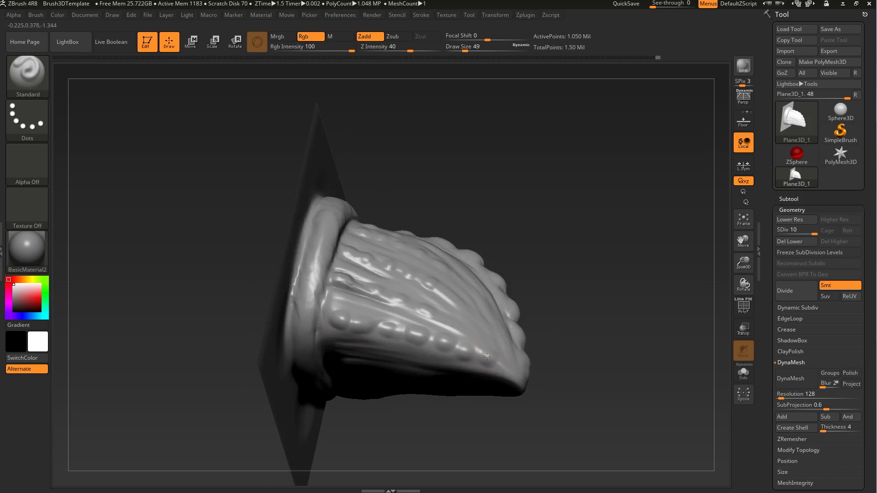
mouse_move(639, 304)
mouse_down()
mouse_move(629, 308)
mouse_move(659, 341)
mouse_up()
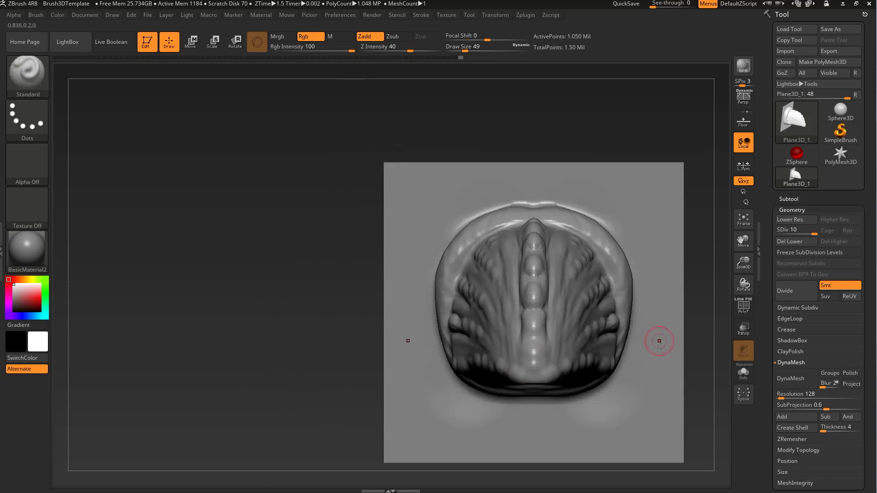
- Reshape the outline of the cuff and claw from the front with the Move brush at draw size 202
alt+drag(274, 311, 237, 280)
key(b)
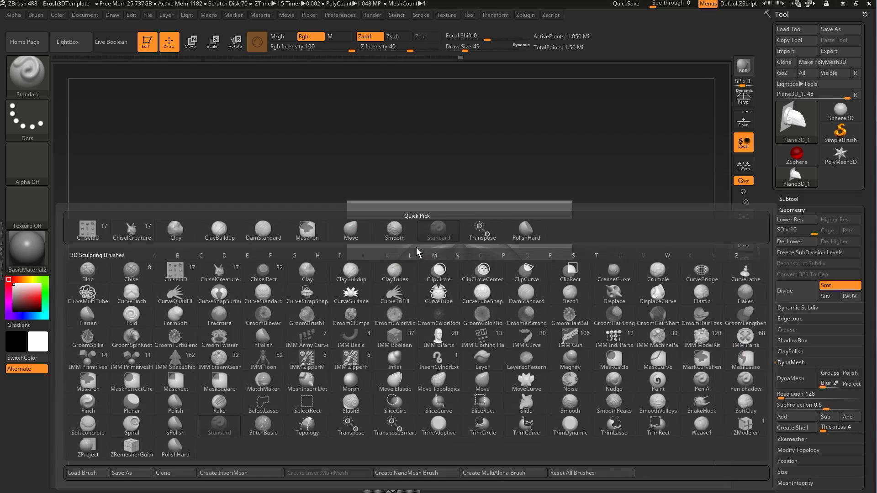
click(395, 230)
click(364, 247)
key(b)
key(m)
key(v)
key(s)
mouse_move(495, 268)
mouse_down()
mouse_move(513, 267)
mouse_move(501, 239)
mouse_up()
drag(527, 276, 517, 277)
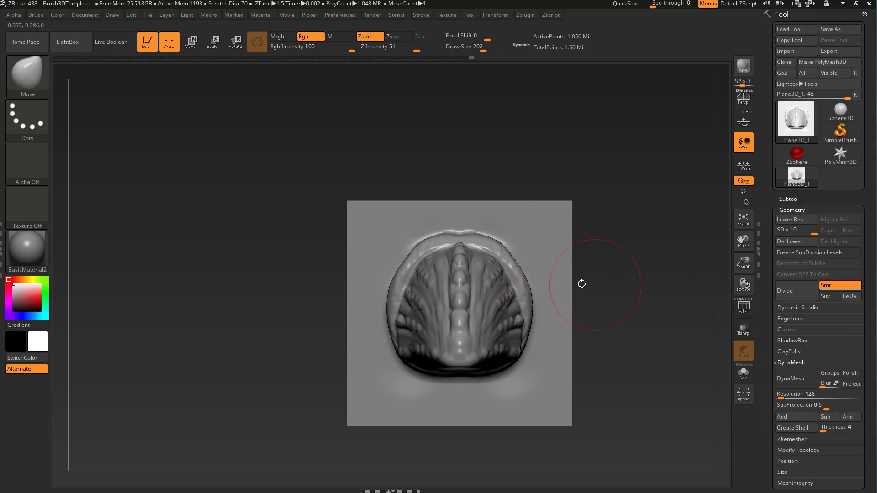
drag(513, 316, 507, 311)
drag(515, 274, 487, 258)
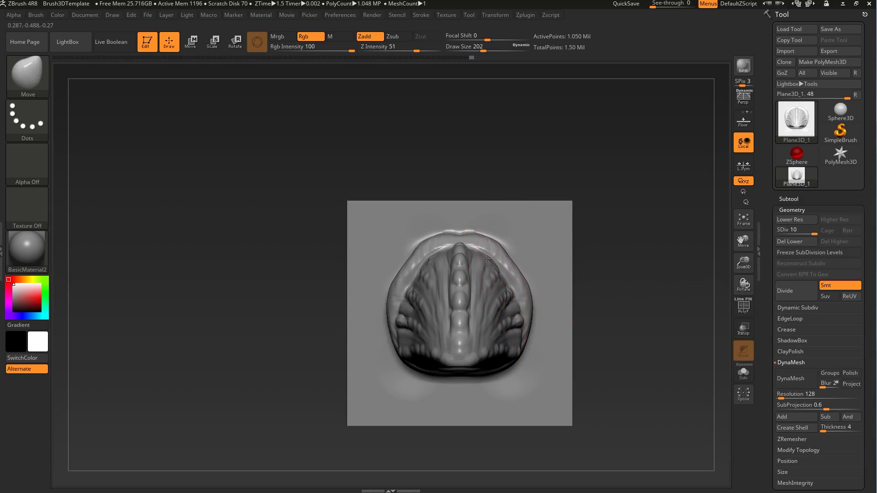
- Adjust the claw's silhouette with the Move brush, reducing the draw size to 158
mouse_move(578, 260)
mouse_down()
mouse_move(678, 290)
mouse_move(589, 274)
mouse_move(564, 251)
mouse_move(591, 229)
mouse_move(612, 293)
mouse_move(585, 324)
mouse_move(588, 291)
mouse_move(568, 323)
mouse_up()
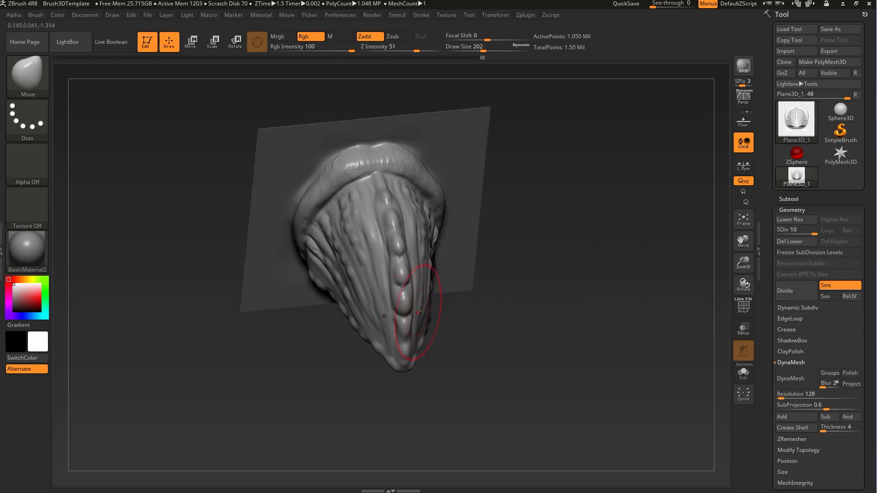
drag(480, 322, 559, 319)
key(s)
mouse_move(439, 236)
mouse_down()
mouse_move(546, 256)
mouse_move(607, 289)
mouse_move(591, 273)
mouse_move(632, 270)
mouse_move(577, 278)
mouse_move(658, 263)
mouse_up()
- Compare the claw's side profile with perspective on and off
click(749, 97)
click(749, 97)
alt+drag(568, 221, 557, 248)
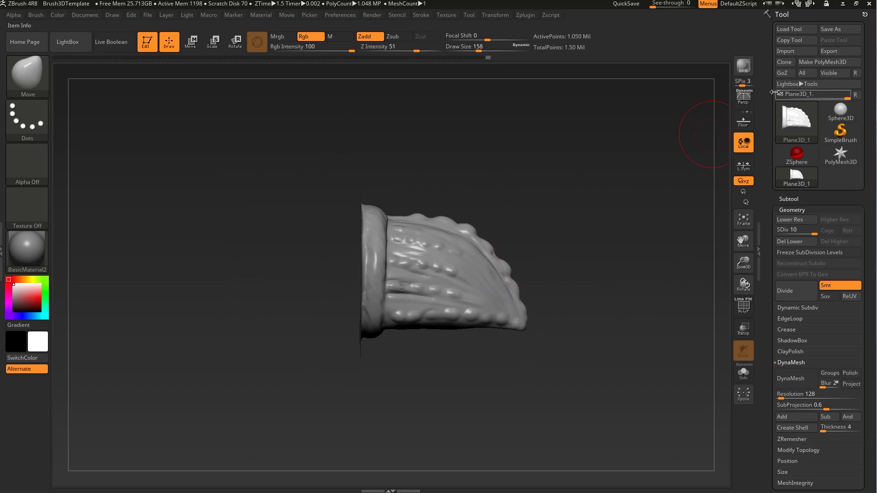
drag(607, 225, 501, 302)
click(745, 107)
drag(475, 418, 609, 203)
click(744, 100)
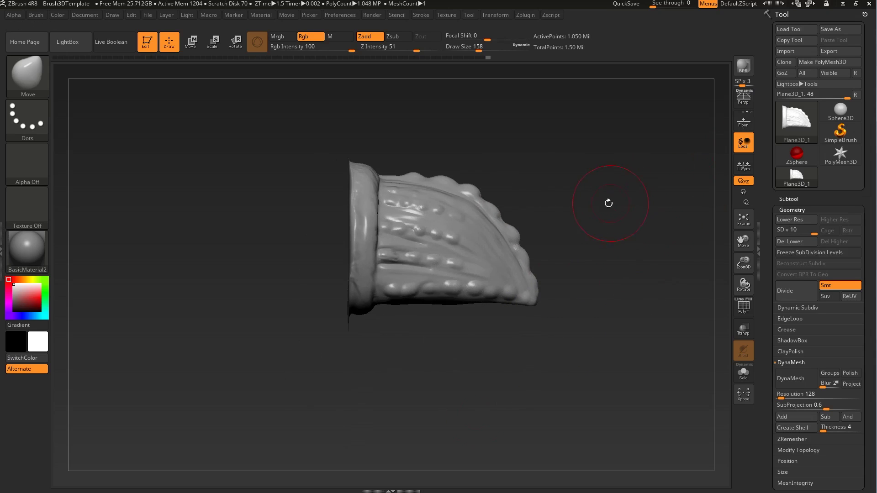
- Mask the claw and its cuff from the side view, leaving the flat plane unmasked
alt+drag(230, 162, 229, 210)
ctrl+drag(258, 108, 375, 407)
ctrl+drag(497, 382, 352, 144)
ctrl+drag(350, 144, 350, 144)
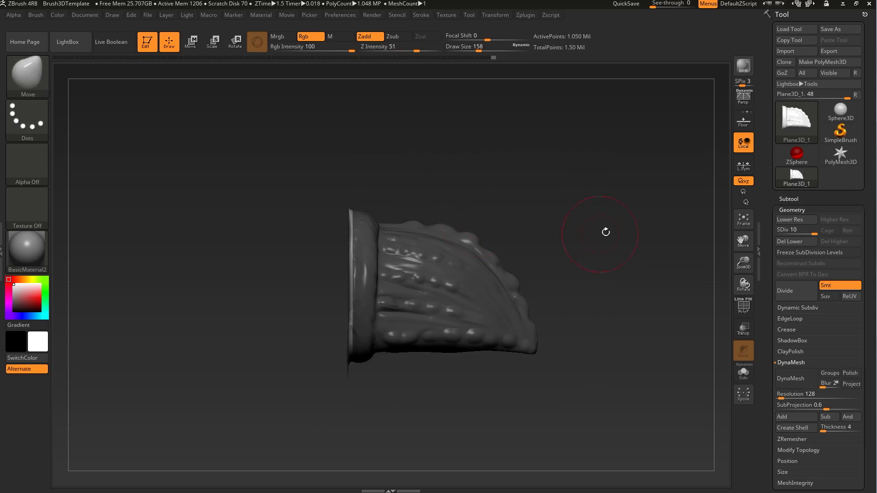
mouse_move(604, 232)
mouse_down()
mouse_move(579, 246)
mouse_move(612, 244)
mouse_up()
mouse_move(560, 422)
ctrl+mouse_down()
mouse_move(403, 186)
mouse_move(351, 158)
ctrl+mouse_up()
drag(588, 215, 554, 218)
key(ctrl)
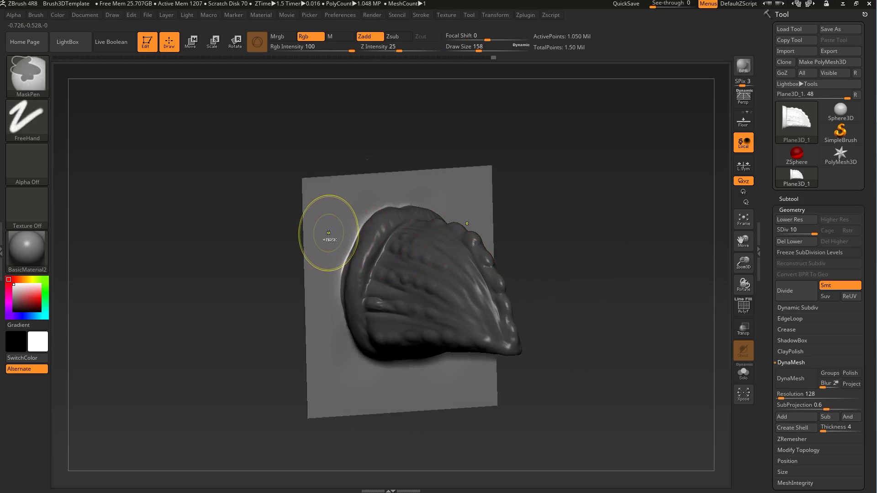
ctrl+click(329, 227)
- Refine the mask around the cuff's base so that only the surrounding plane stays editable
mouse_move(550, 214)
mouse_down()
mouse_move(593, 205)
mouse_move(666, 294)
mouse_move(582, 421)
mouse_up()
key(ctrl)
mouse_move(389, 408)
ctrl+mouse_down()
mouse_move(339, 115)
mouse_move(302, 95)
ctrl+mouse_up()
drag(480, 129, 550, 149)
mouse_move(382, 393)
ctrl+mouse_down()
mouse_move(313, 117)
mouse_move(299, 110)
ctrl+mouse_up()
drag(548, 137, 568, 149)
ctrl+click(282, 182)
drag(651, 263, 599, 266)
drag(585, 363, 619, 308)
drag(618, 308, 583, 321)
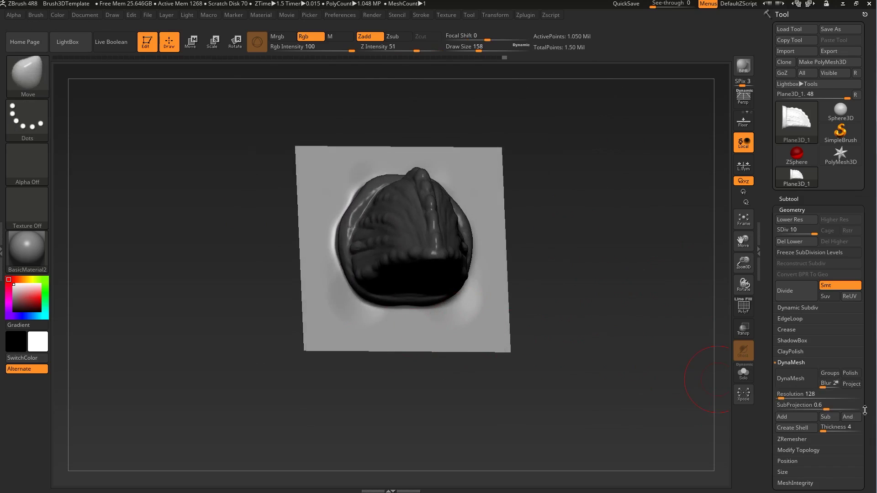
- Flatten the unmasked plane around the cuff with the Morph to Grid deformation
scroll(811, 313, down, 5)
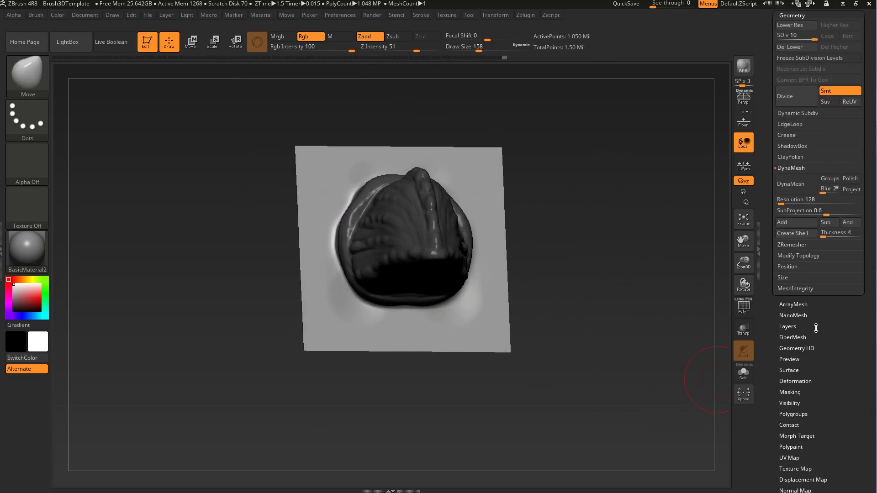
scroll(816, 328, down, 1)
click(795, 352)
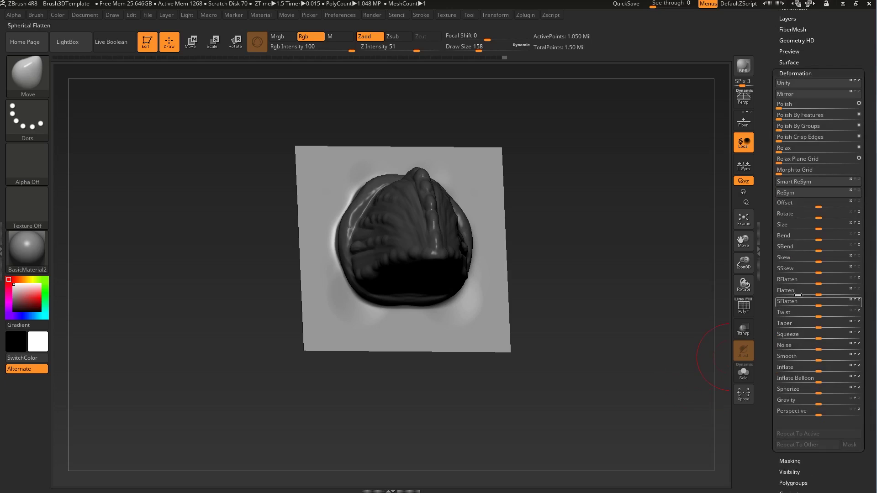
drag(777, 174, 822, 175)
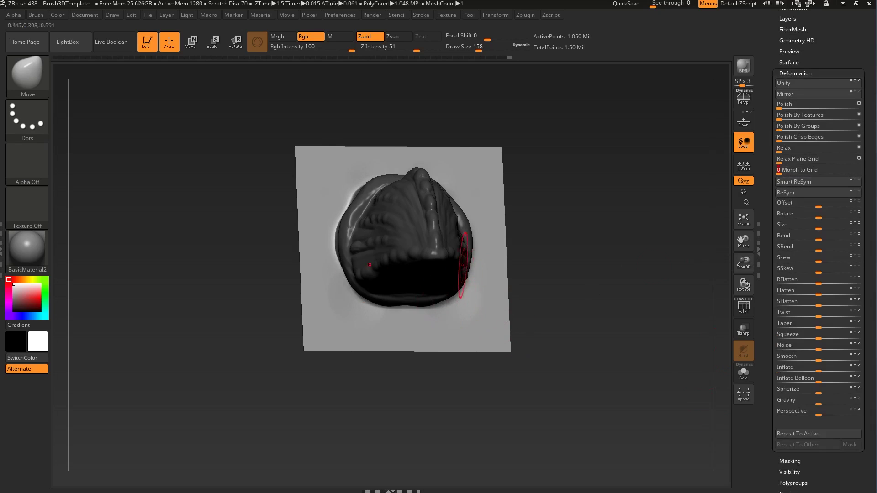
- Clear the mask, turn perspective on and face the plane straight from the front
mouse_move(292, 320)
mouse_down()
mouse_move(284, 246)
mouse_move(313, 172)
mouse_up()
mouse_move(237, 201)
mouse_down()
mouse_move(259, 239)
mouse_move(284, 195)
mouse_up()
mouse_move(610, 170)
alt+mouse_down()
mouse_move(609, 204)
mouse_move(633, 202)
mouse_move(653, 119)
mouse_move(191, 382)
alt+mouse_up()
mouse_move(620, 205)
alt+mouse_down()
mouse_move(606, 232)
mouse_move(619, 234)
alt+mouse_up()
click(744, 98)
drag(614, 200, 606, 221)
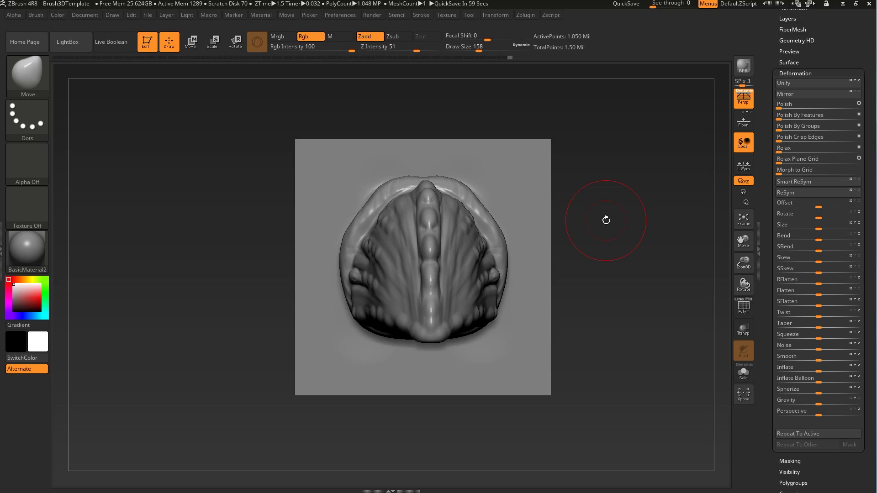
alt+drag(671, 268, 619, 267)
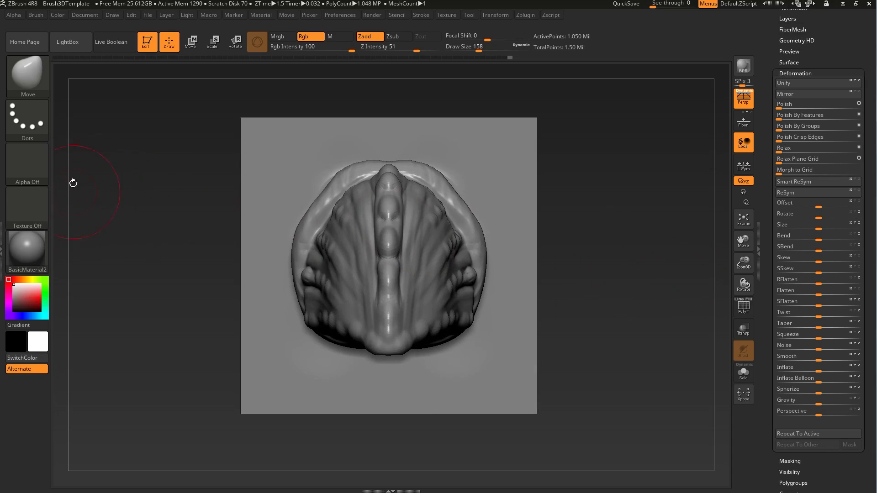
- Collapse the Material palette and dock the Brush palette beneath it
click(6, 210)
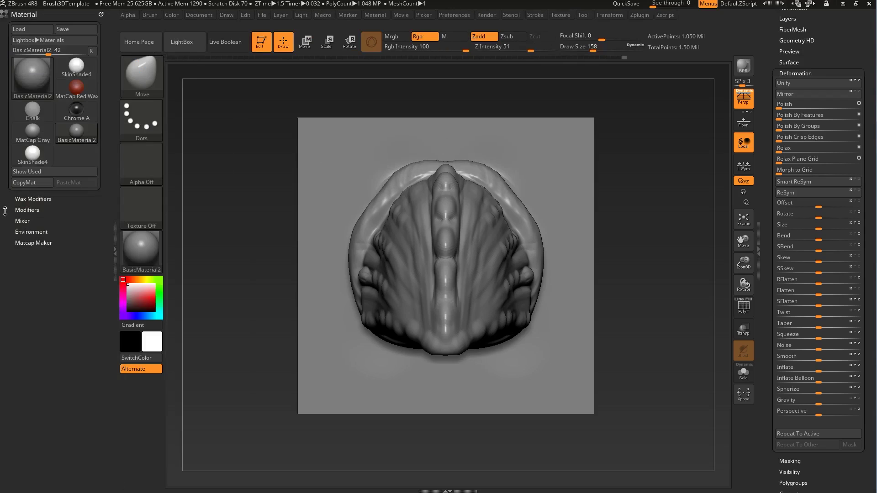
click(35, 15)
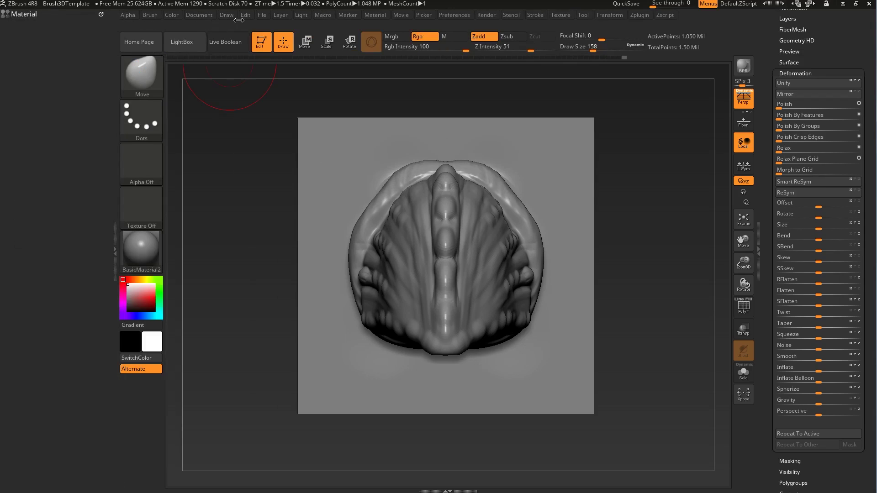
click(150, 15)
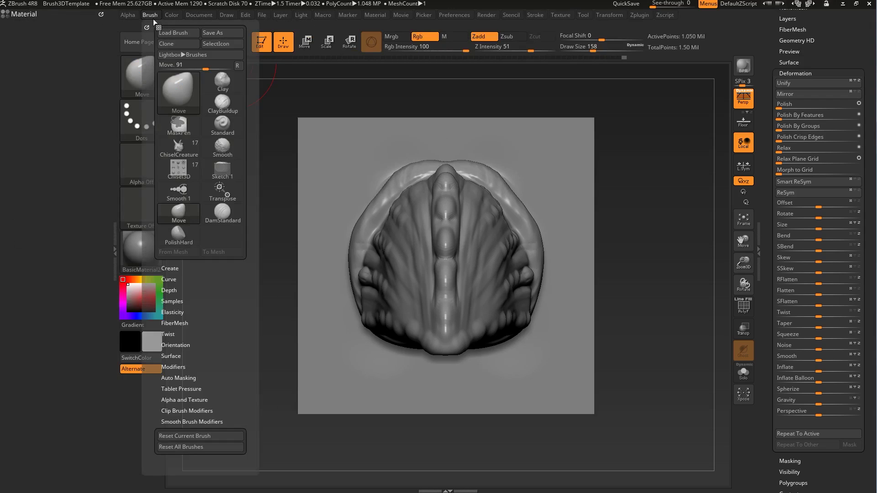
mouse_move(147, 28)
mouse_down()
mouse_move(65, 60)
mouse_move(19, 62)
mouse_up()
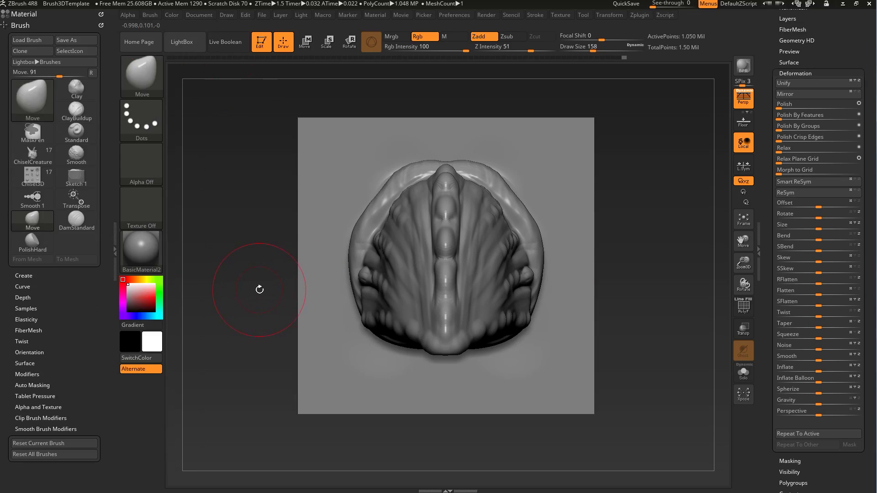
- Select the Chisel brush and pick its BrushTip 7
key(b)
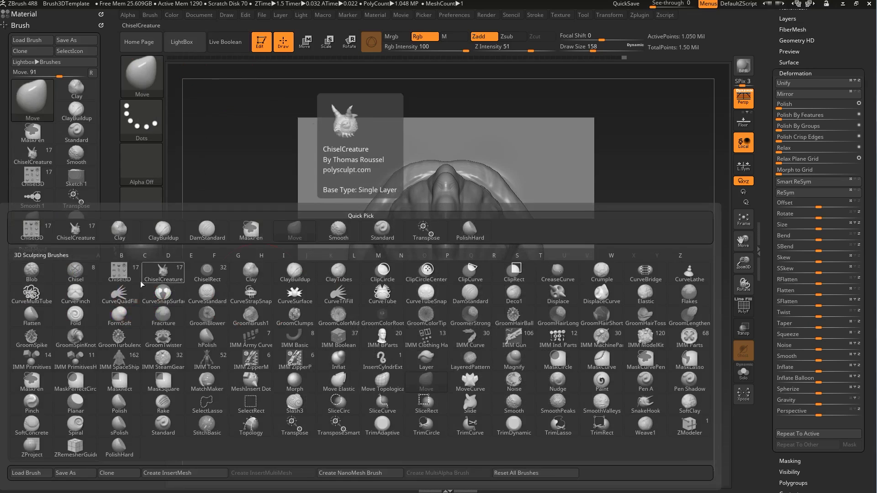
click(75, 274)
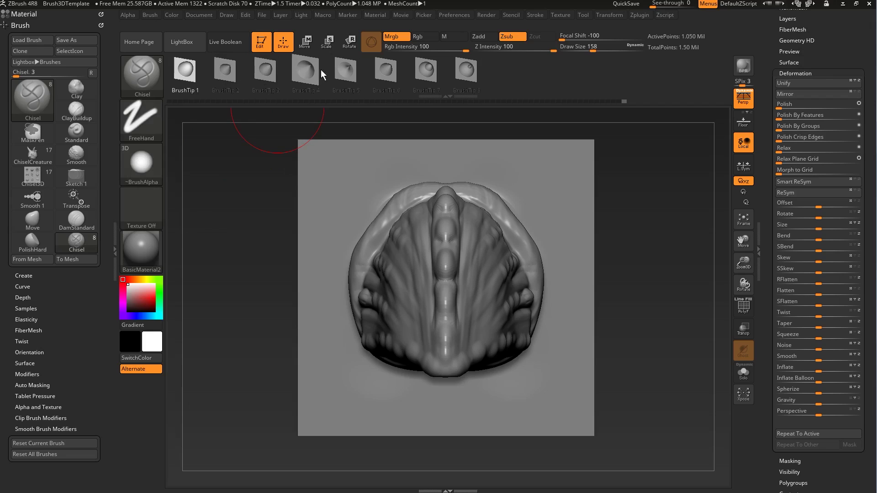
click(426, 71)
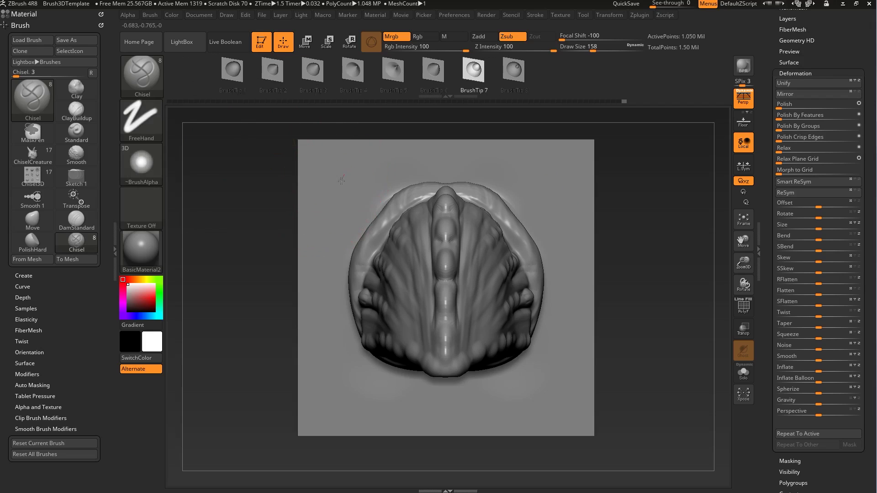
- Try a curved BrushTip 7 groove with smoothing on the plane beside the claw, and undo it
mouse_move(331, 212)
mouse_down()
mouse_move(319, 304)
mouse_move(342, 348)
mouse_up()
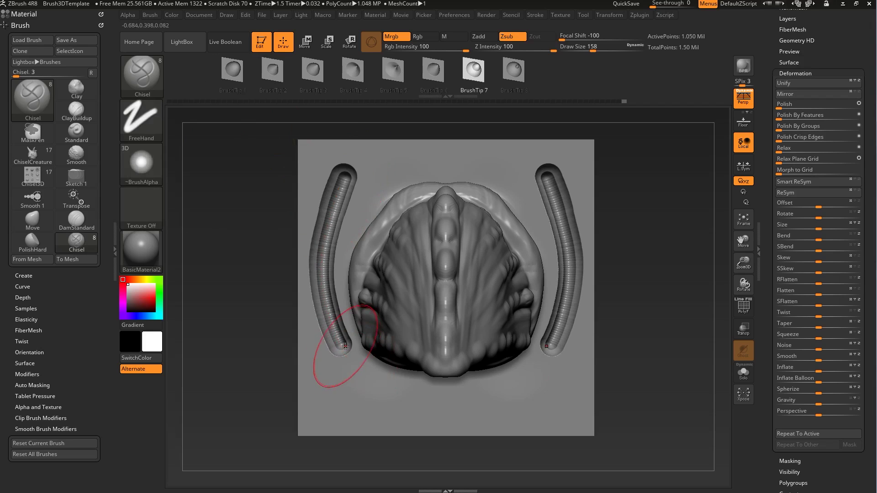
key(shift)
mouse_move(243, 259)
mouse_down()
mouse_move(260, 257)
mouse_move(264, 282)
mouse_move(237, 296)
mouse_move(239, 262)
mouse_move(252, 282)
mouse_up()
key(ctrl)
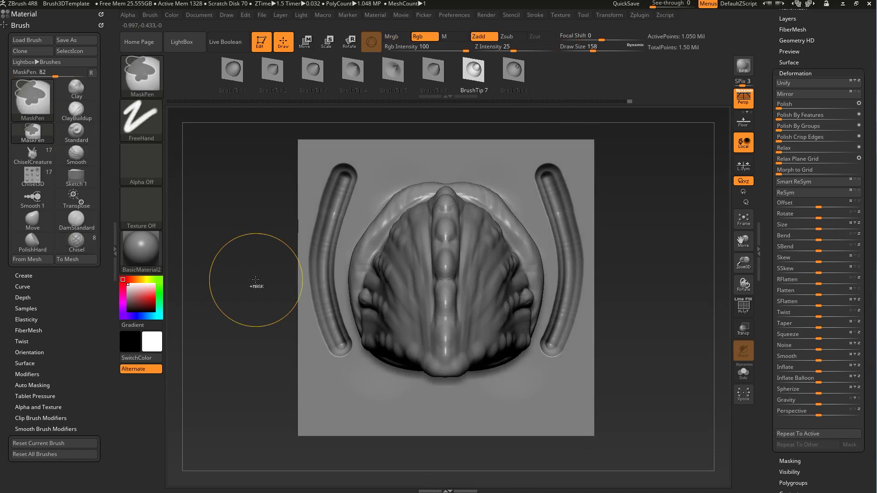
key(ctrl+z)
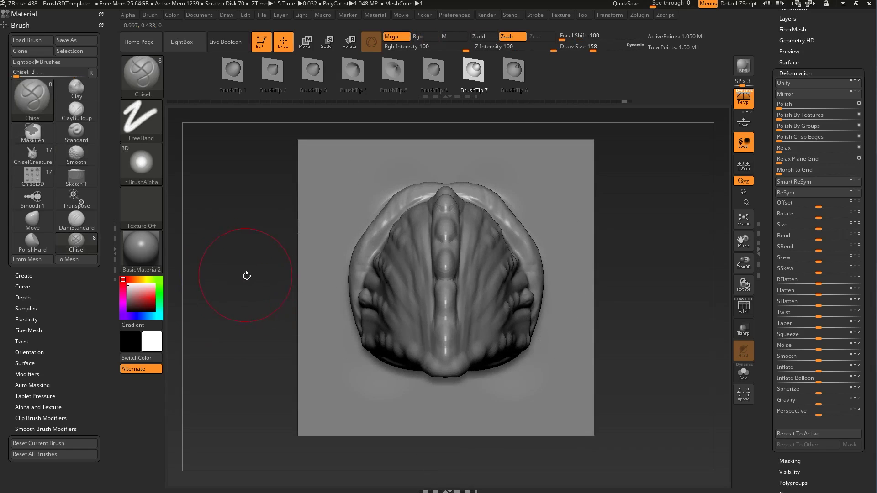
- Clone the Chisel brush
drag(247, 276, 189, 248)
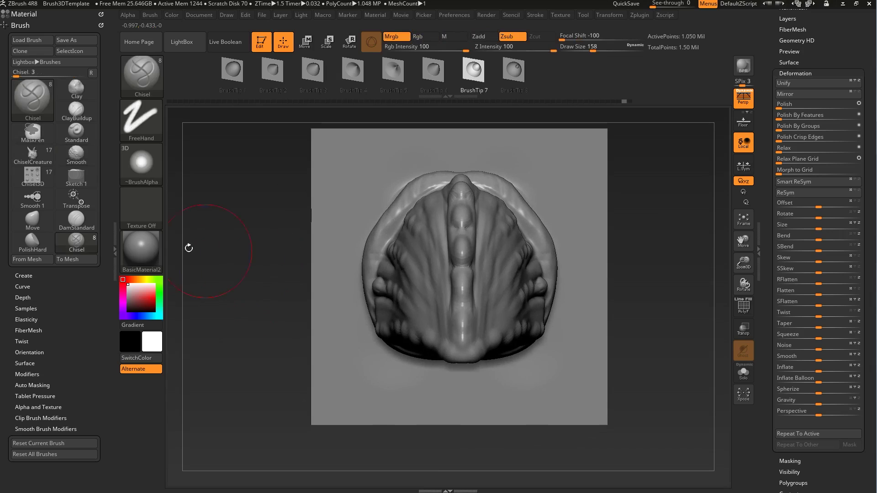
click(30, 51)
- Rename the claw plane's subtool as PAW
scroll(810, 119, up, 5)
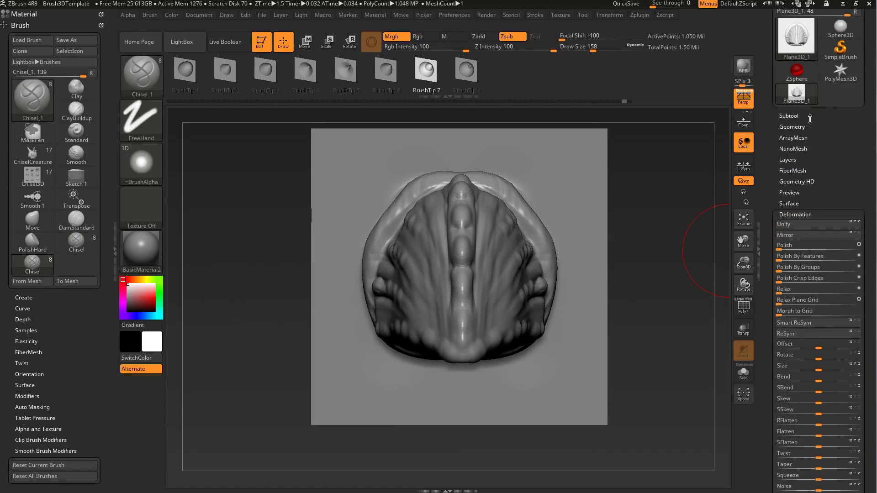
click(789, 116)
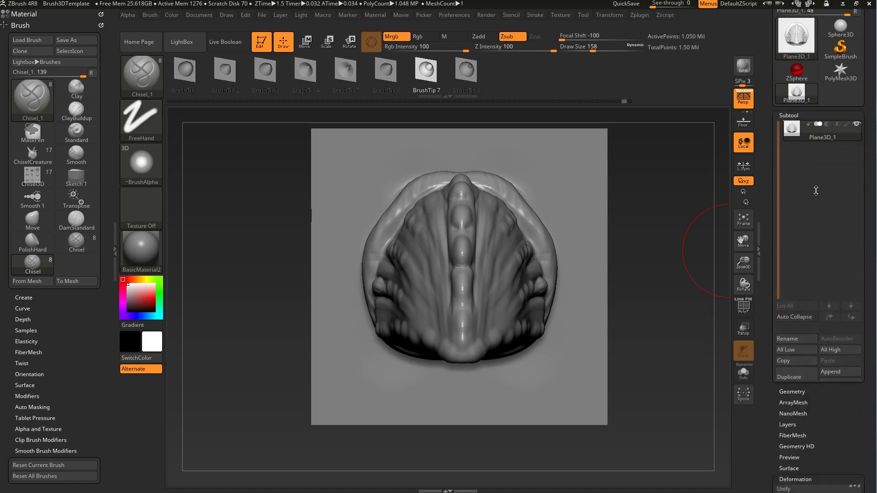
scroll(822, 393, down, 3)
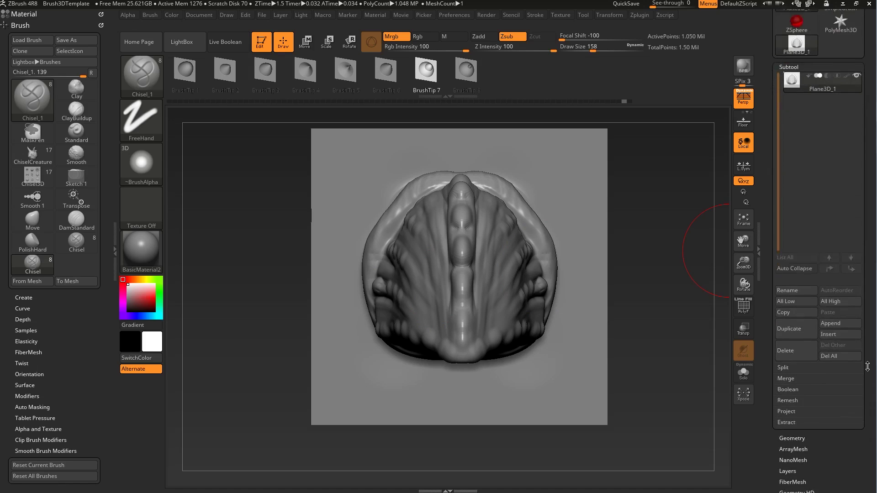
click(789, 263)
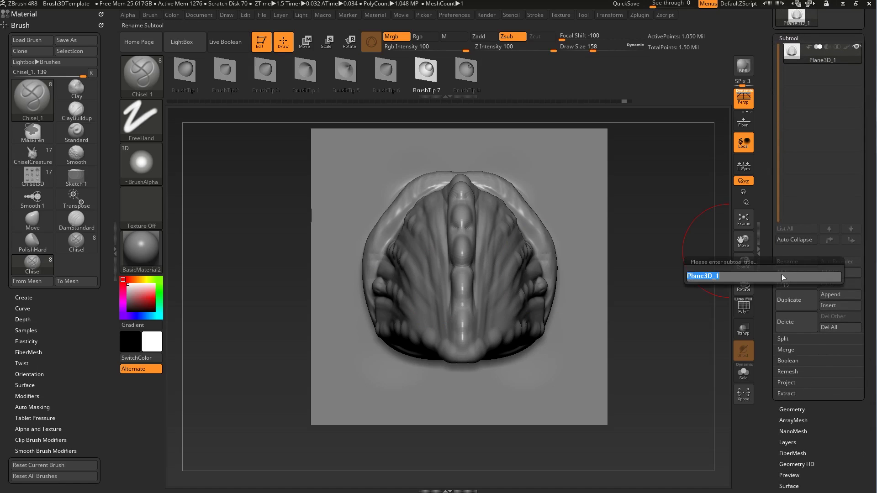
text(PAE)
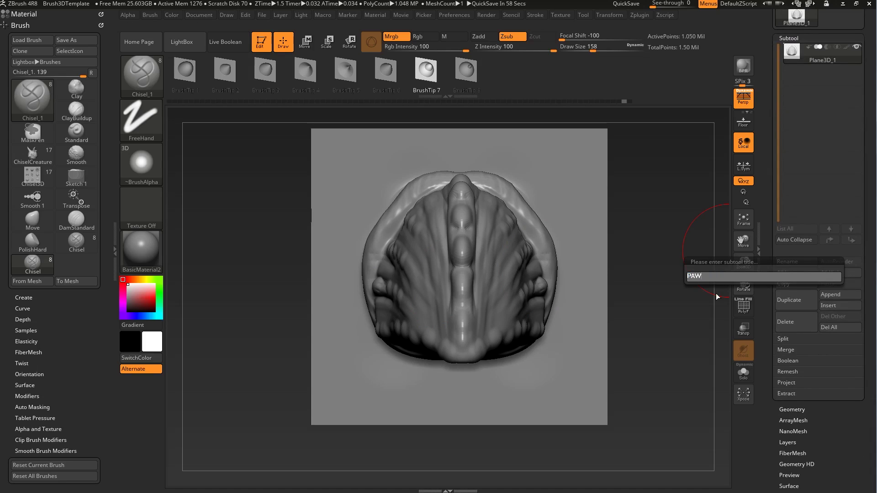
key(Return)
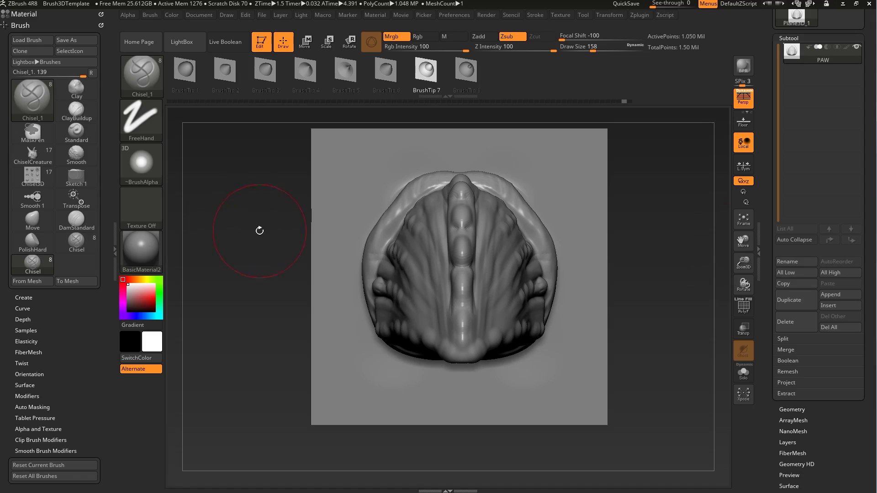
- Add the PAW mesh as a new tip of the cloned Chisel brush and preview its alpha
alt+drag(259, 231, 253, 240)
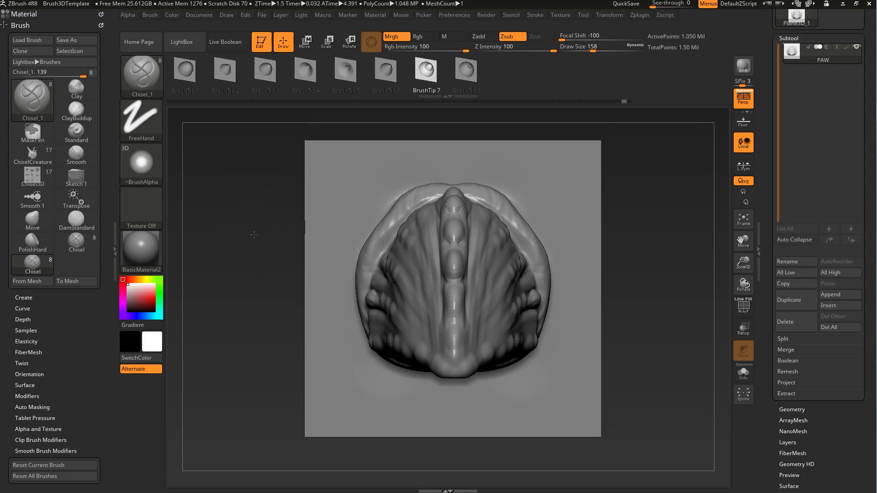
click(29, 282)
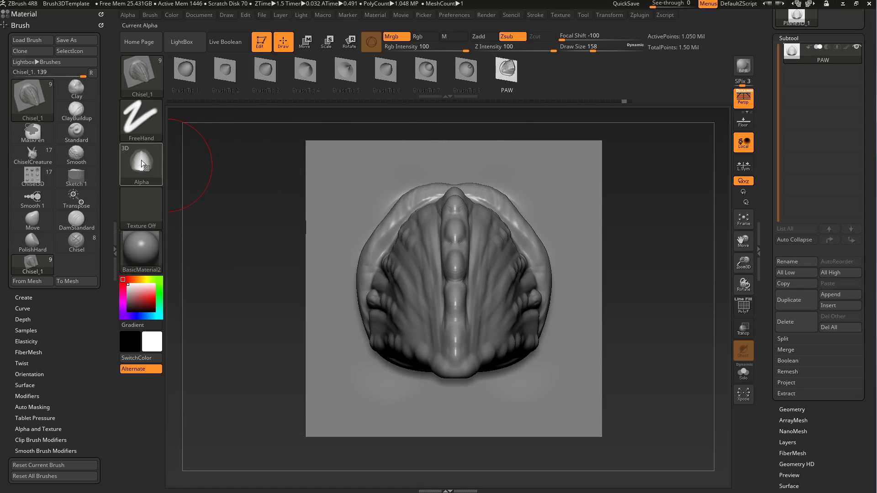
mouse_move(140, 164)
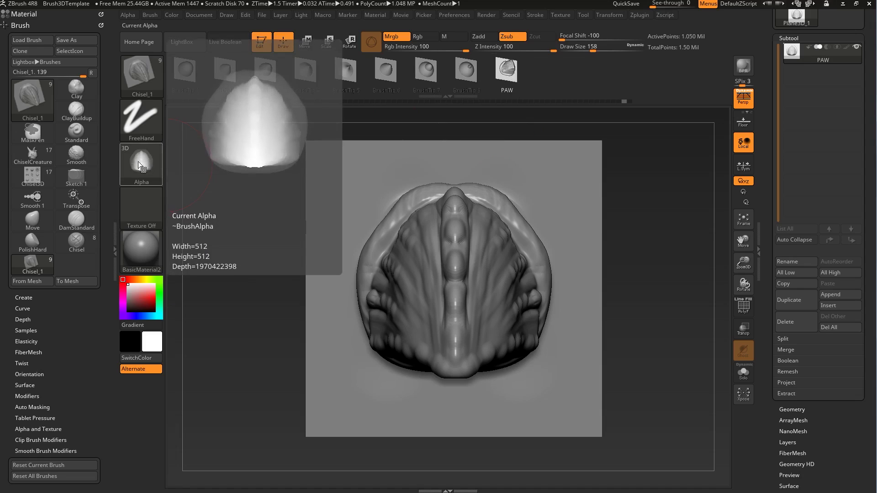
- Load the LEG.ZTL tool from the desktop and orient the leg with its toe tips facing the viewer
drag(861, 166, 872, 246)
click(789, 29)
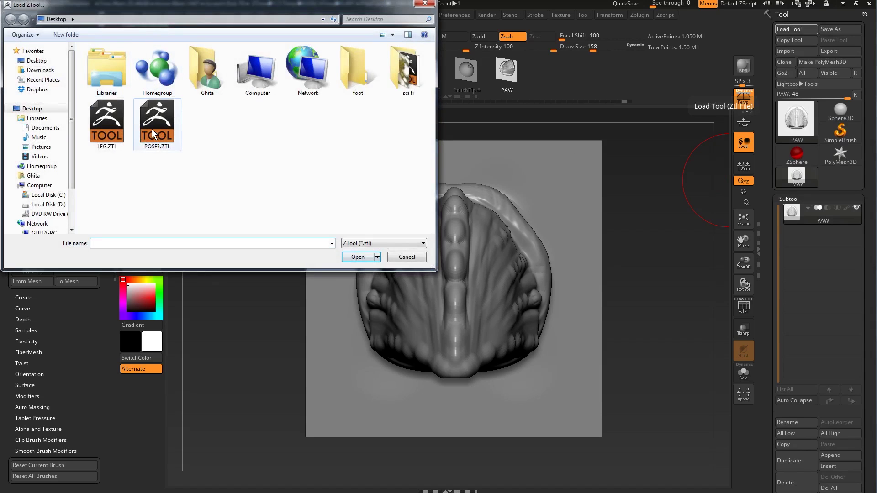
double_click(111, 129)
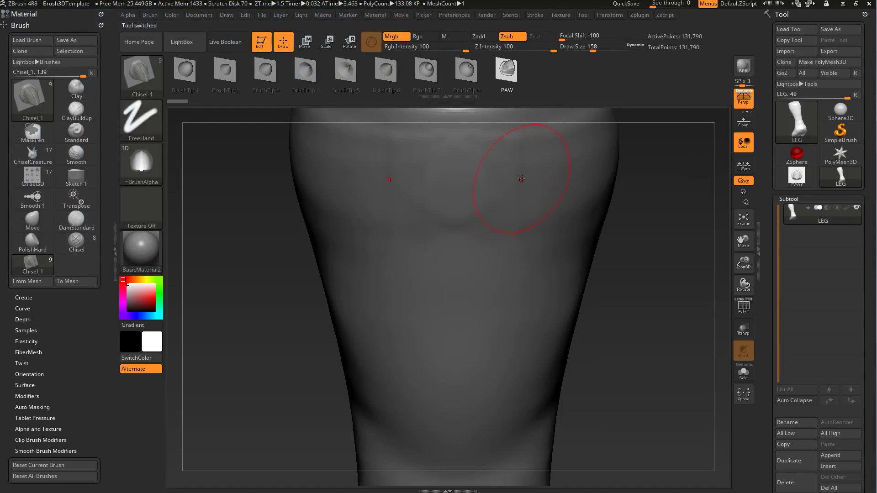
alt+drag(651, 309, 665, 245)
drag(618, 281, 579, 228)
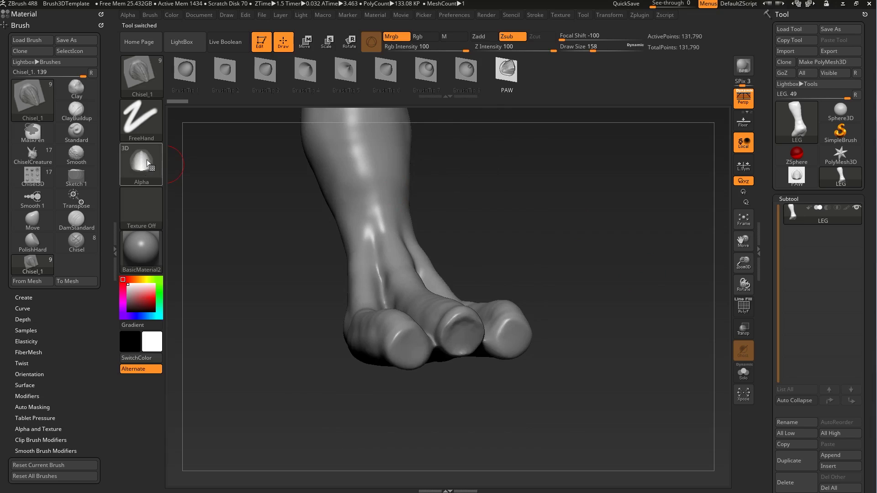
- Set the PAW brush to the DragRect stroke and Zadd mode for the toe tips
click(145, 119)
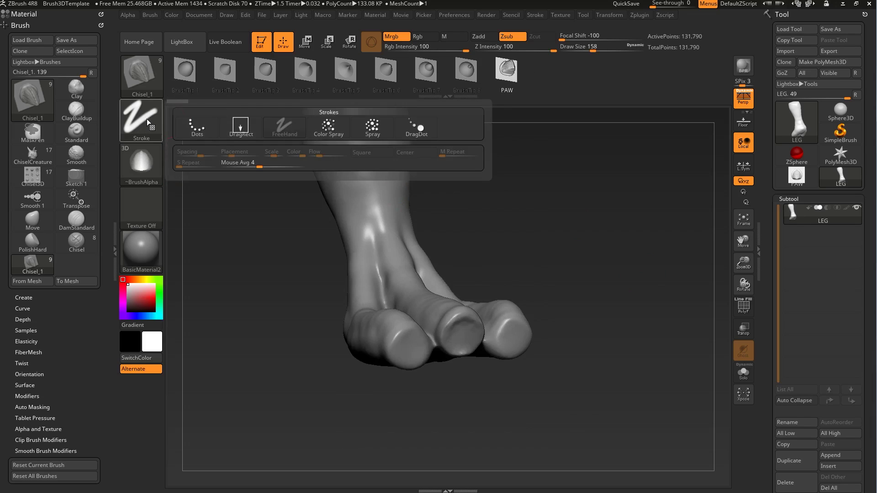
click(242, 128)
mouse_move(511, 264)
mouse_down()
mouse_move(556, 253)
mouse_move(446, 370)
mouse_move(443, 402)
mouse_up()
drag(254, 409, 299, 273)
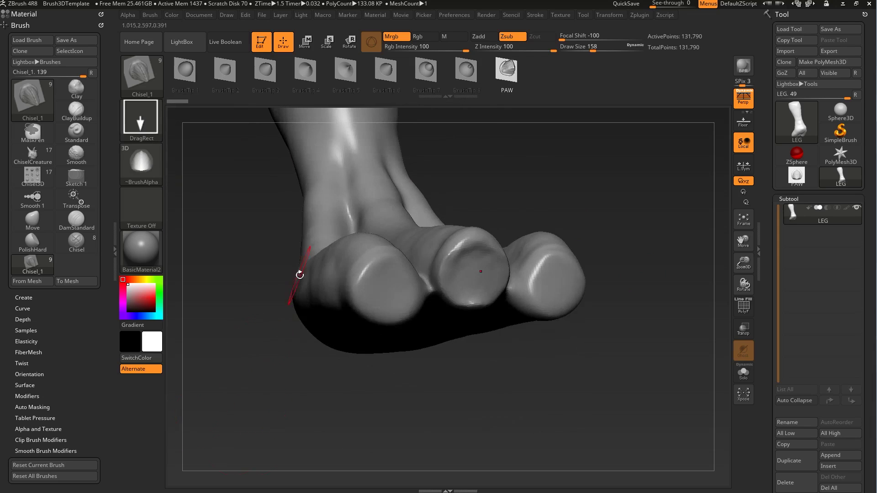
click(485, 37)
- Try a symmetrical PAW claw on the tips of the two outer toes of the undivided leg
drag(593, 157, 404, 277)
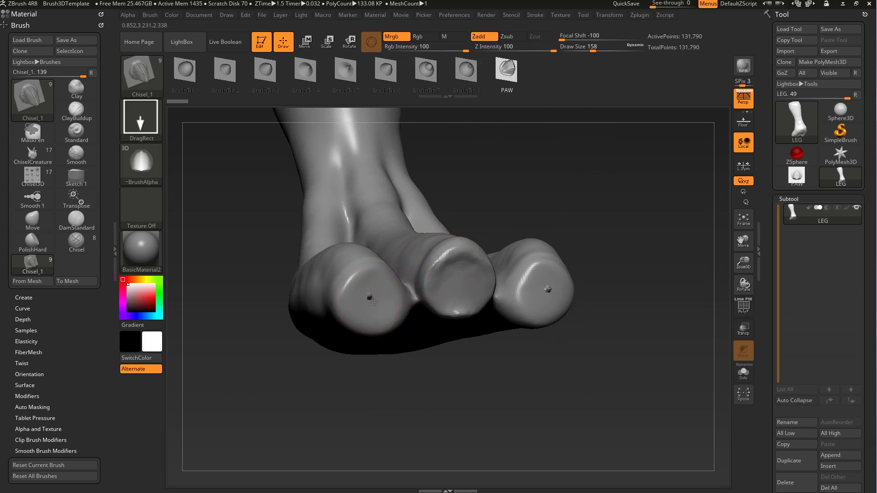
mouse_move(386, 316)
mouse_down()
mouse_move(405, 349)
mouse_move(358, 222)
mouse_up()
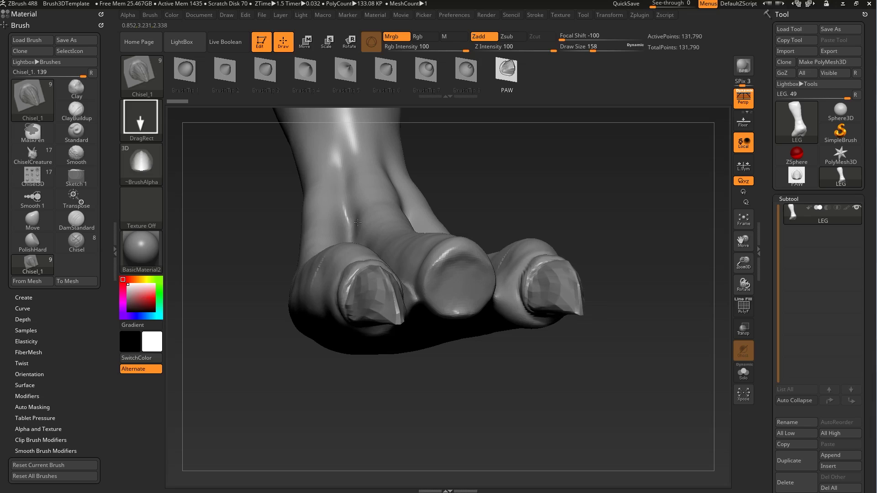
drag(507, 182, 457, 247)
drag(378, 196, 430, 215)
- Inspect the claws' mesh density with the polyframe, hide the polyframe again and undo the claws
click(749, 314)
alt+drag(630, 258, 585, 320)
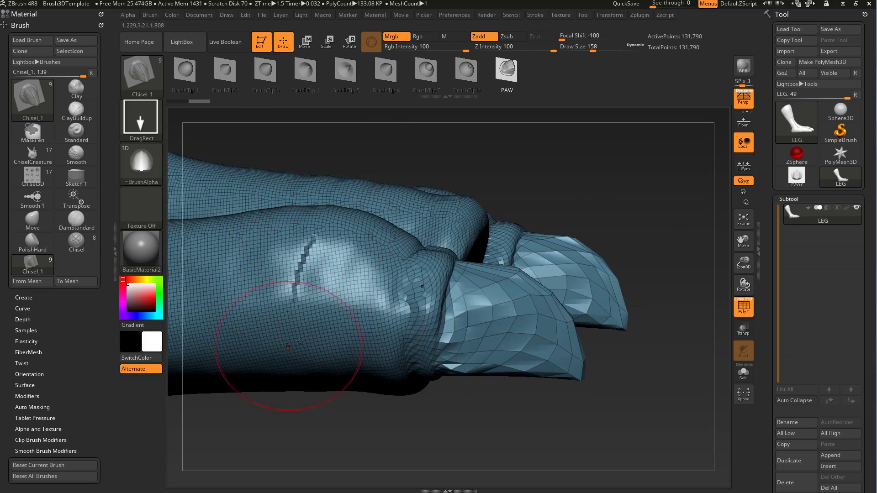
mouse_move(683, 223)
mouse_down()
mouse_move(644, 204)
mouse_move(624, 250)
mouse_move(712, 297)
mouse_up()
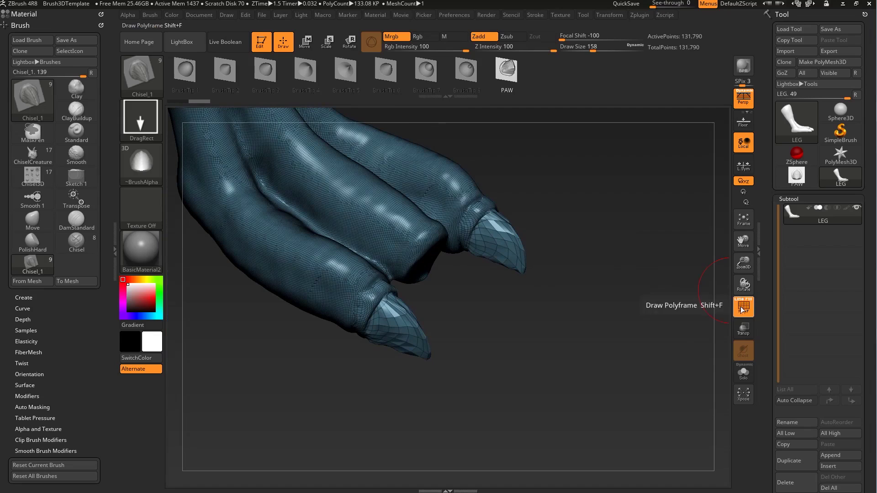
click(743, 307)
drag(609, 314, 853, 330)
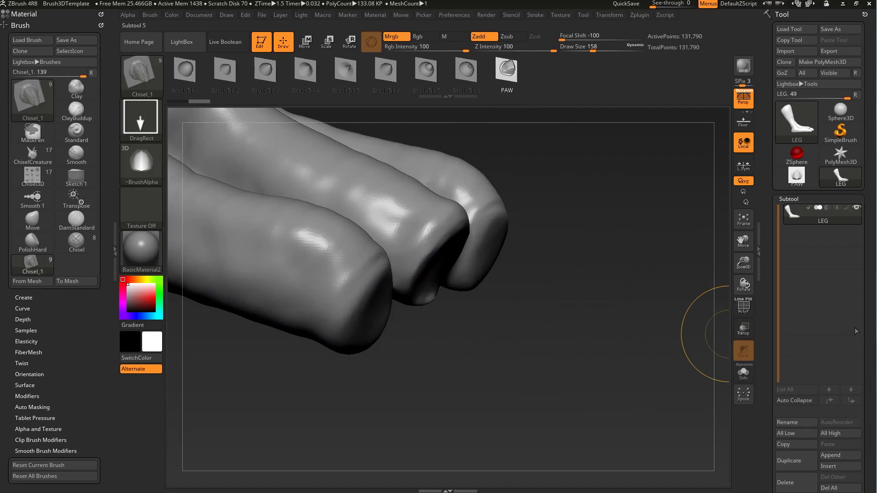
- Subdivide the leg mesh up to subdivision level 3
scroll(853, 330, down, 10)
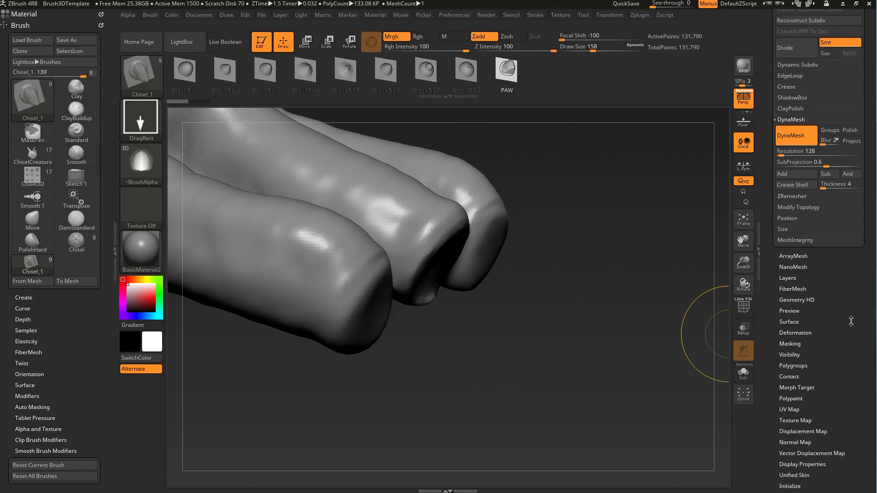
scroll(850, 324, up, 1)
click(790, 84)
click(795, 91)
drag(618, 276, 533, 269)
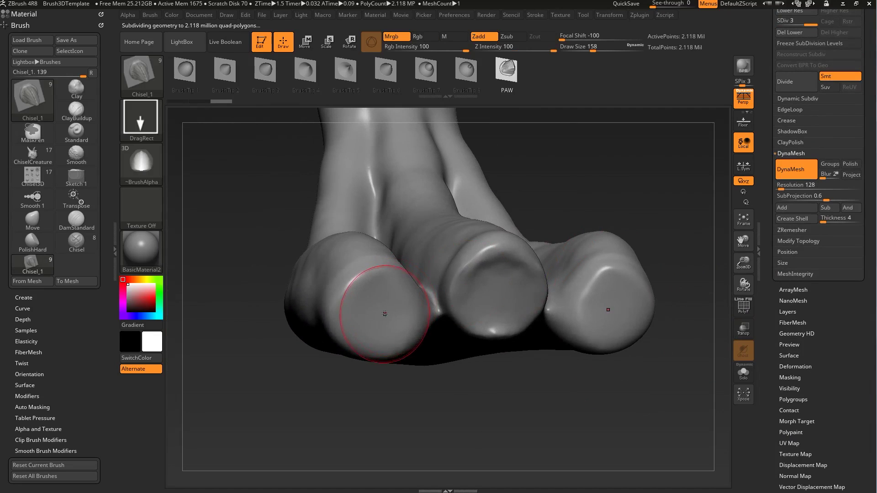
- Try the PAW claws on the two outer toes at subdivision level 3 and undo them
drag(382, 310, 367, 182)
drag(526, 170, 598, 219)
key(ctrl+z)
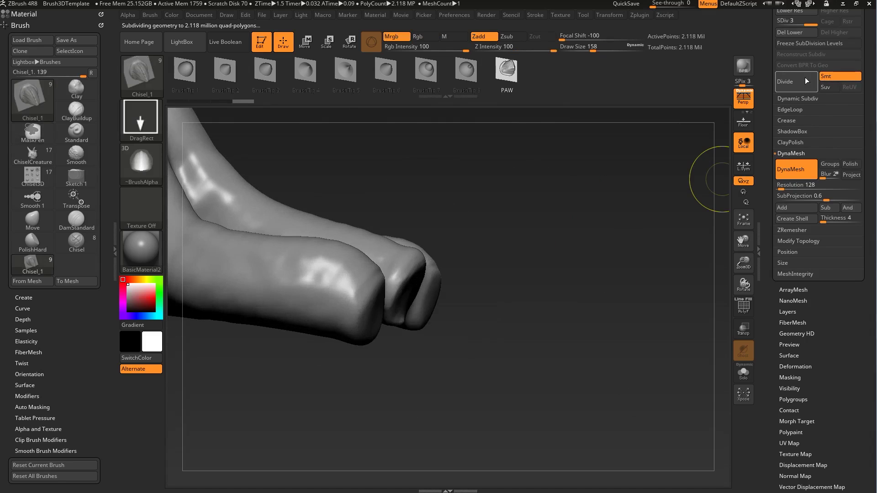
- Subdivide the leg to level 4 and sculpt PAW claws onto the two outer toes and the middle toe
alt+drag(580, 251, 580, 215)
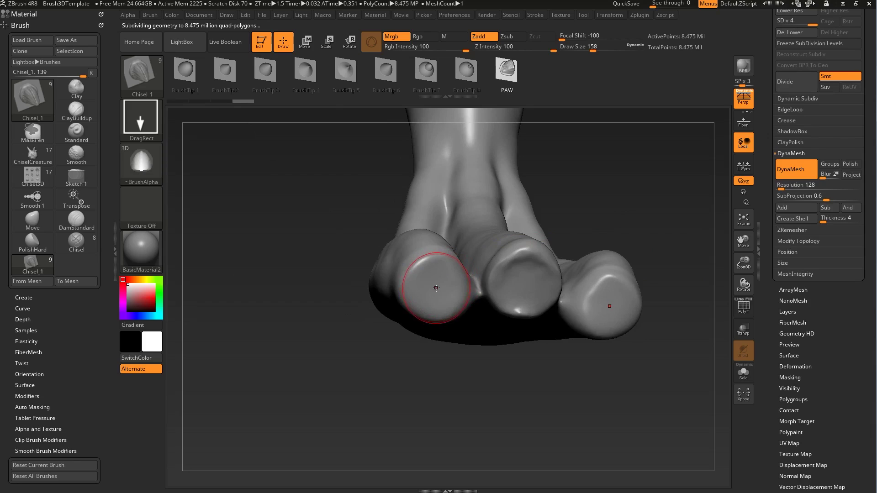
drag(442, 269, 437, 212)
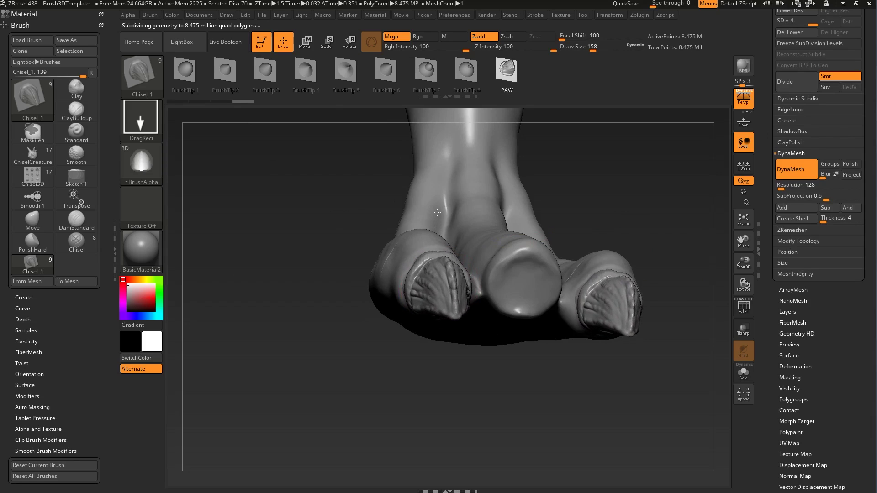
mouse_move(589, 206)
mouse_down()
mouse_move(618, 204)
mouse_move(646, 251)
mouse_move(587, 241)
mouse_move(495, 317)
mouse_move(504, 296)
mouse_up()
drag(505, 270, 460, 256)
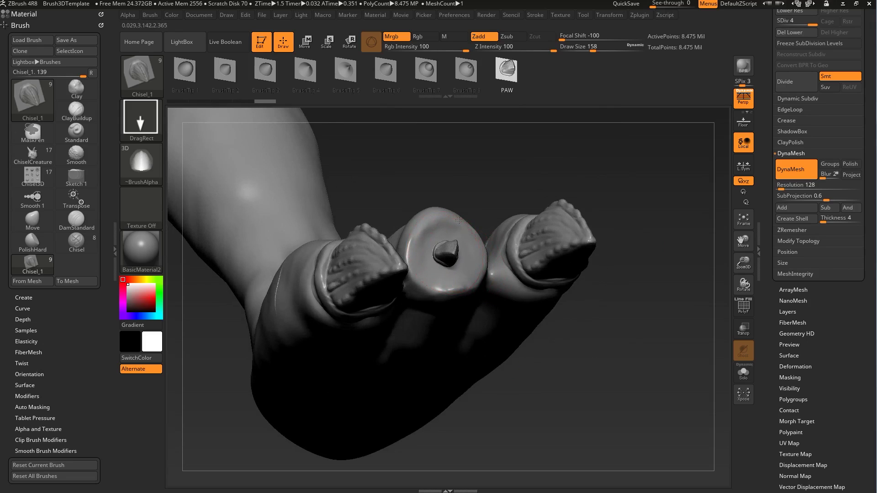
mouse_move(439, 158)
mouse_down()
mouse_move(657, 248)
mouse_move(626, 188)
mouse_move(616, 260)
mouse_move(384, 231)
mouse_up()
- Step the leg down and up through its subdivision levels, leave it at level 3 and examine the clawed foot from the front
key(shift)
key(shift+d)
key(shift+d)
key(shift+d)
drag(645, 216, 611, 189)
key(d)
key(d)
key(d)
mouse_move(615, 205)
mouse_down()
mouse_move(626, 224)
mouse_move(621, 214)
mouse_move(635, 183)
mouse_up()
mouse_move(635, 183)
alt+mouse_down()
mouse_move(644, 228)
mouse_move(627, 201)
alt+mouse_up()
key(shift)
key(shift+d)
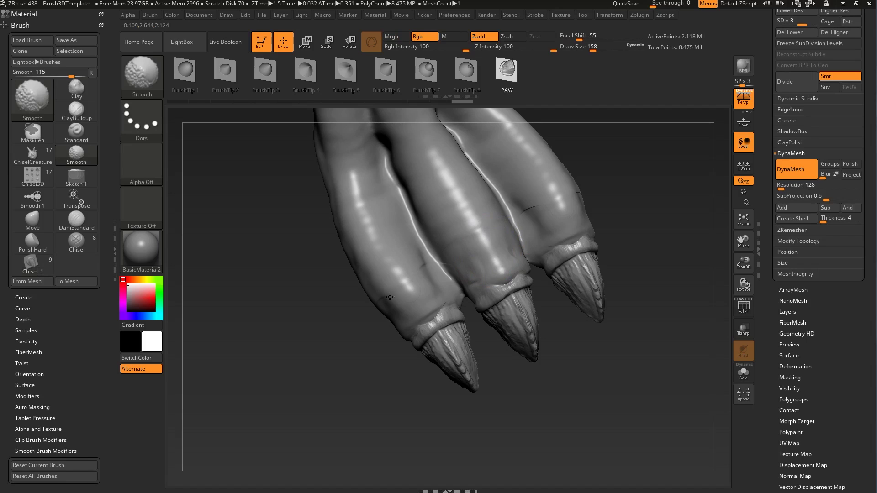
shift+drag(514, 207, 577, 219)
mouse_move(635, 251)
alt+mouse_down()
mouse_move(636, 223)
mouse_move(665, 202)
mouse_move(598, 255)
mouse_move(625, 255)
mouse_move(662, 336)
mouse_move(512, 267)
mouse_move(556, 322)
mouse_move(587, 300)
mouse_move(567, 281)
mouse_move(546, 223)
mouse_move(537, 241)
alt+mouse_up()
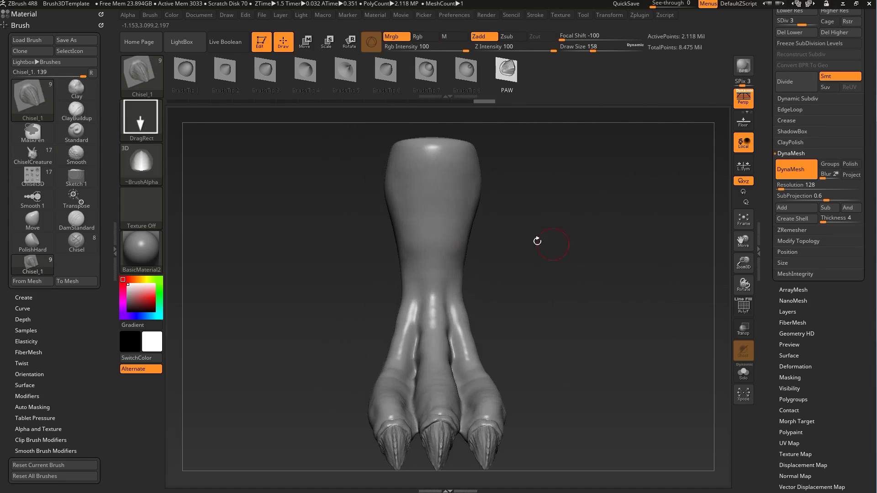
mouse_move(515, 210)
mouse_down()
mouse_move(538, 194)
mouse_move(536, 211)
mouse_up()
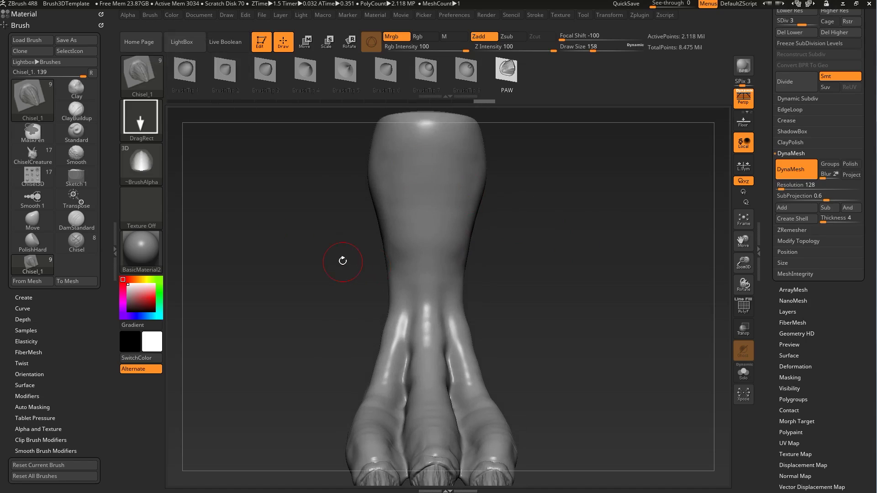
drag(292, 305, 319, 270)
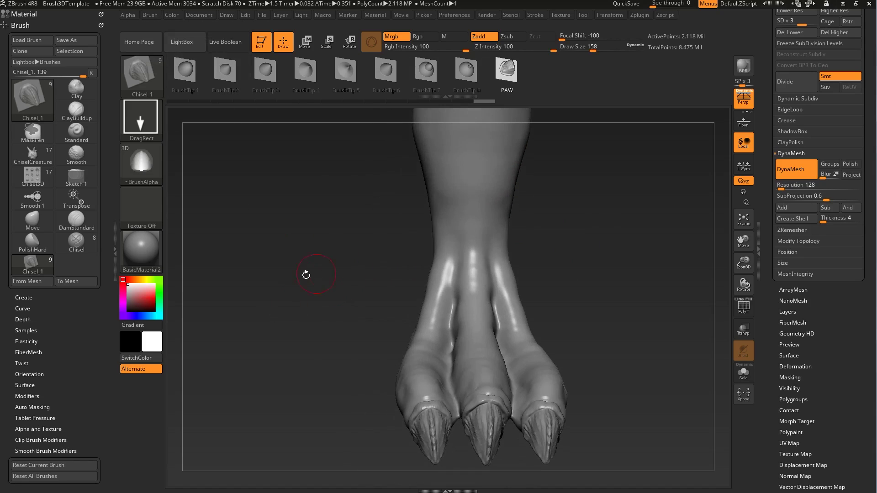
- Switch back to the PAW tool, open its Save As dialog and close it without saving
scroll(825, 283, up, 3)
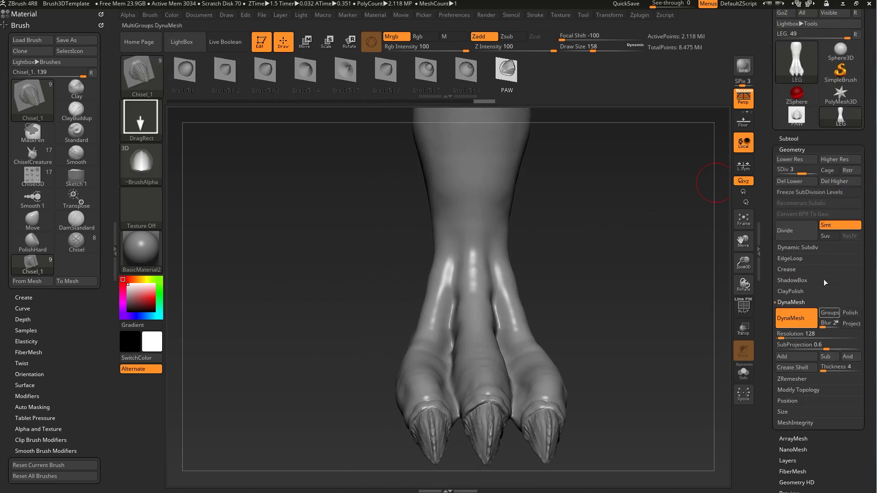
click(796, 116)
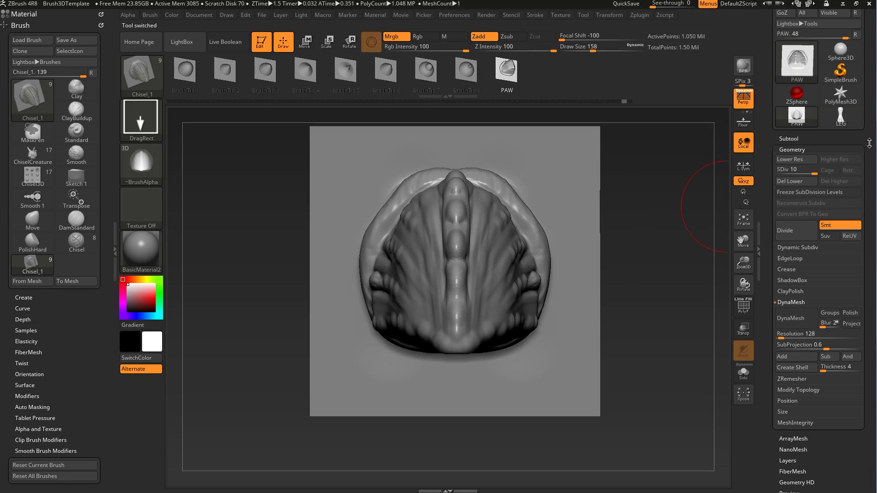
scroll(869, 145, up, 5)
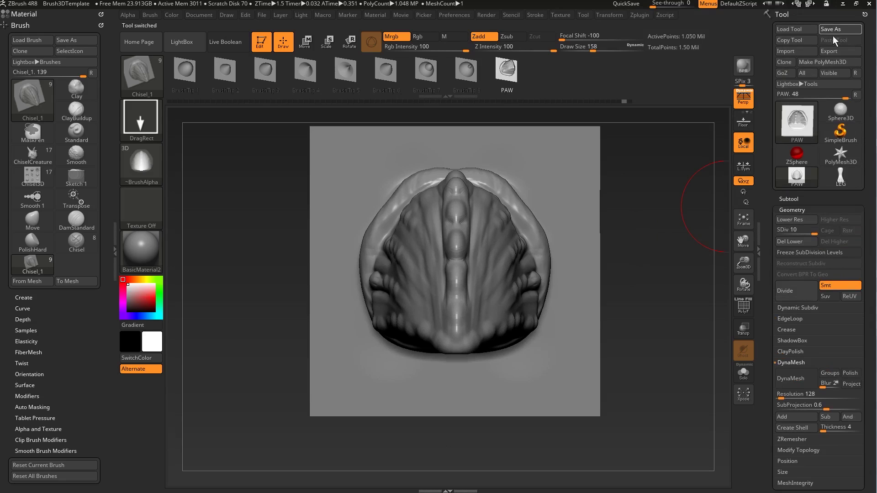
click(839, 30)
click(421, 5)
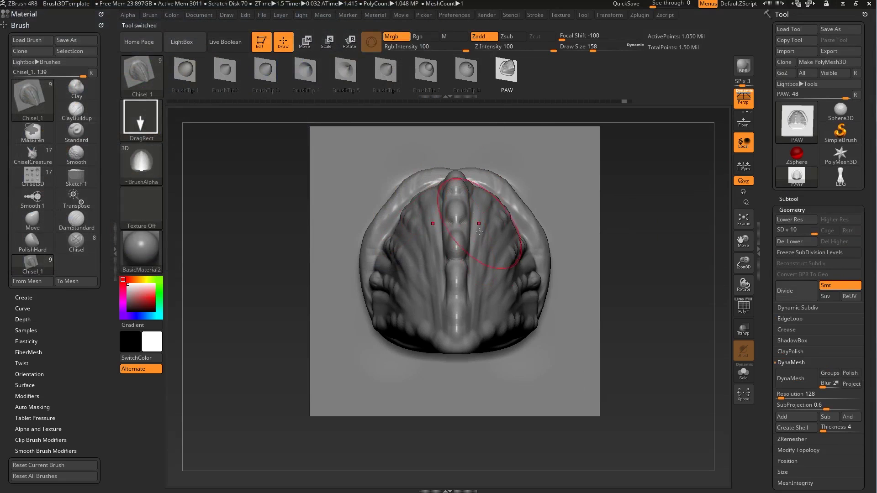
drag(651, 227, 468, 192)
drag(654, 221, 652, 242)
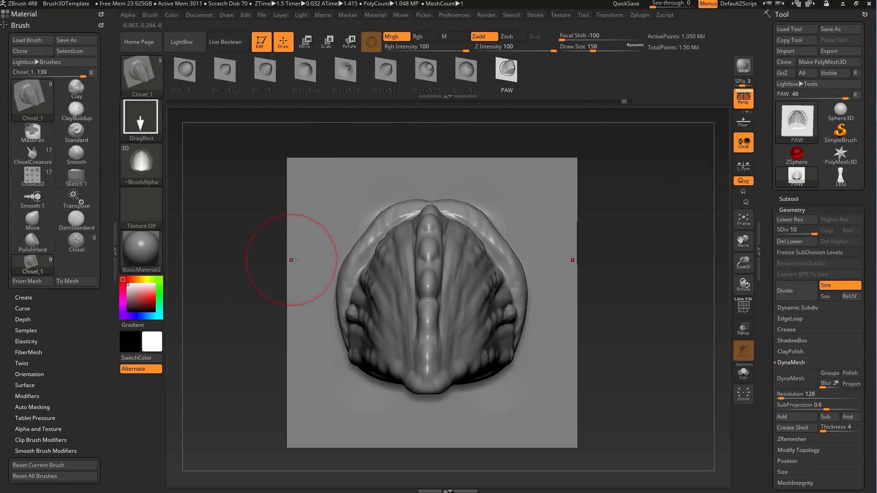
alt+drag(203, 214, 209, 202)
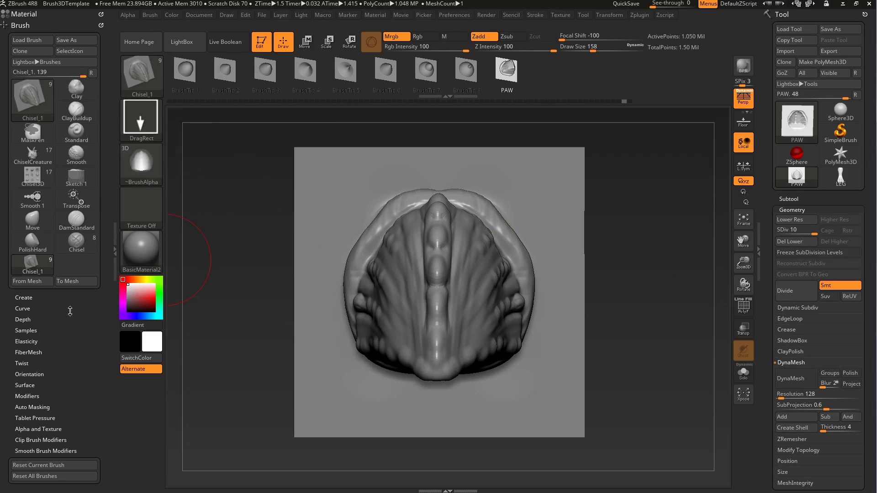
- Open the brush's Save As dialog and browse to the ZBrushes folder under C: > Program Files > Pixologic > ZBrush 4R8
click(76, 40)
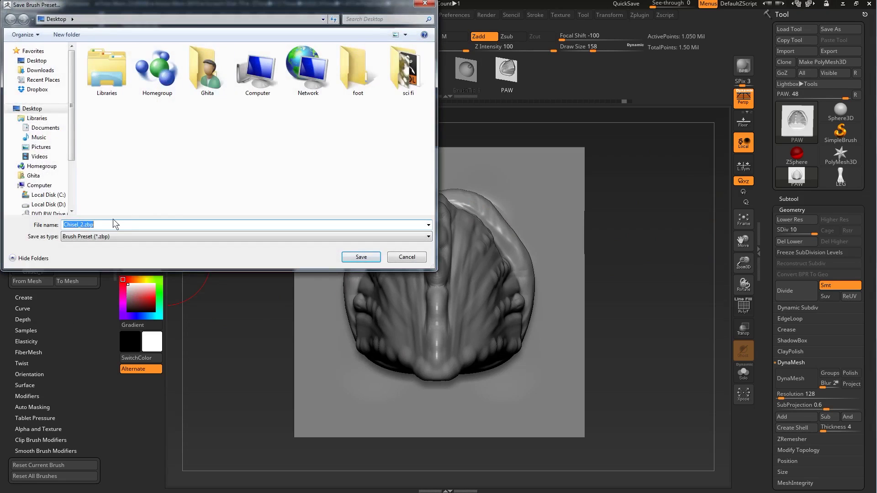
drag(192, 12, 297, 95)
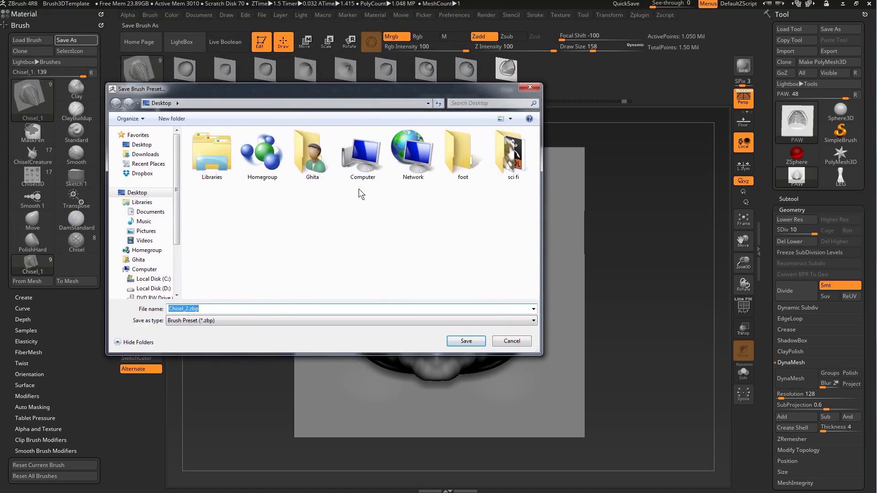
click(364, 168)
double_click(364, 167)
double_click(267, 152)
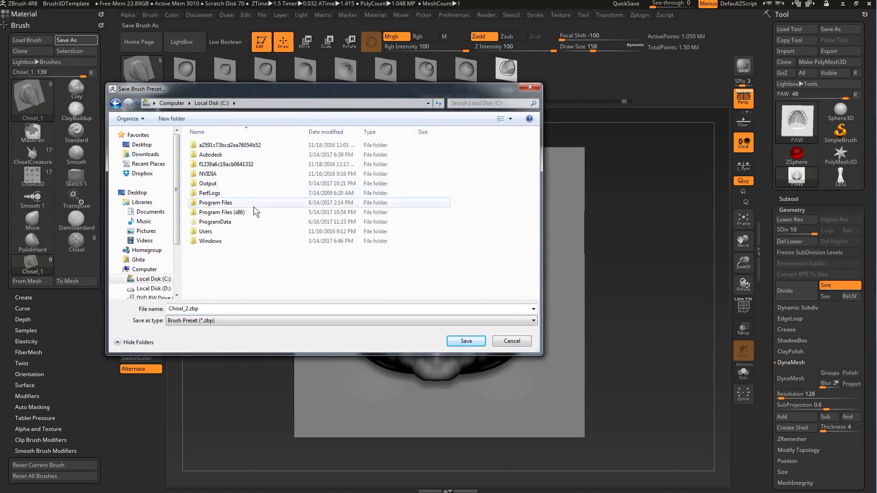
double_click(225, 202)
click(235, 213)
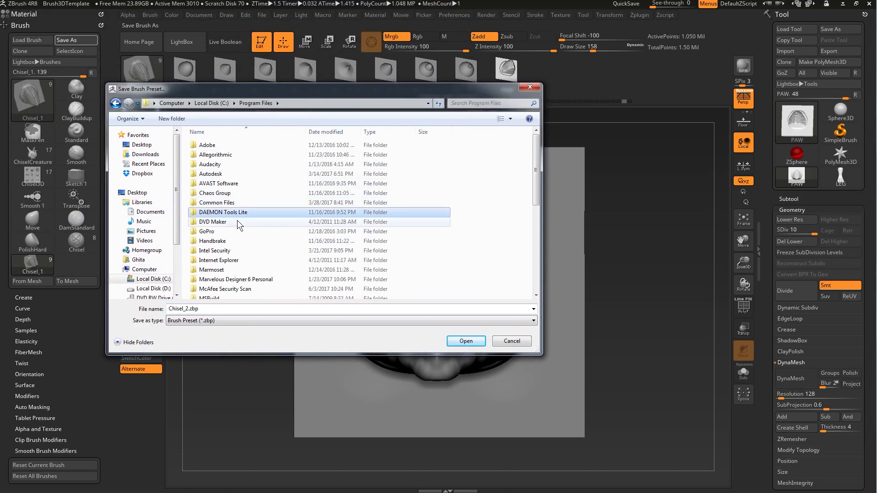
scroll(247, 222, down, 5)
click(227, 143)
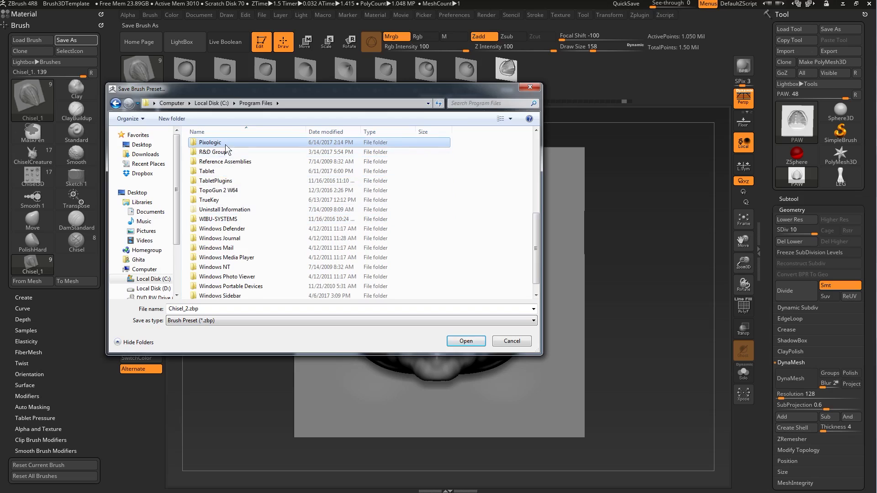
double_click(219, 145)
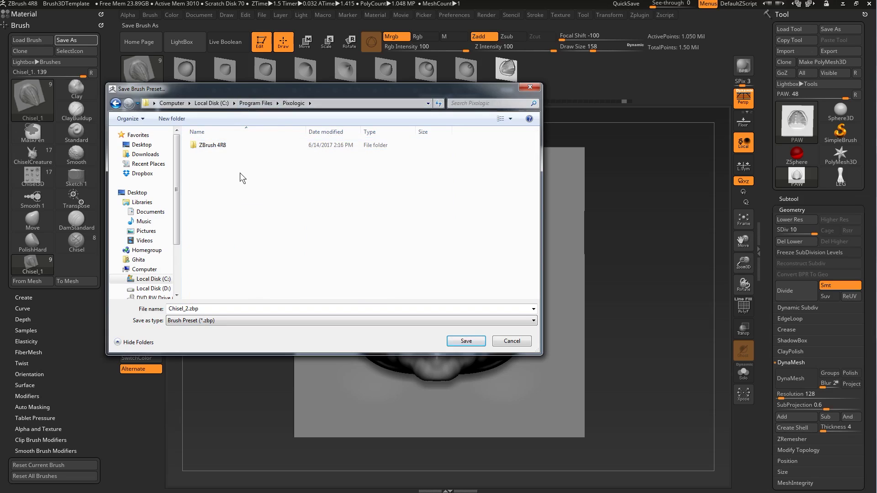
double_click(214, 146)
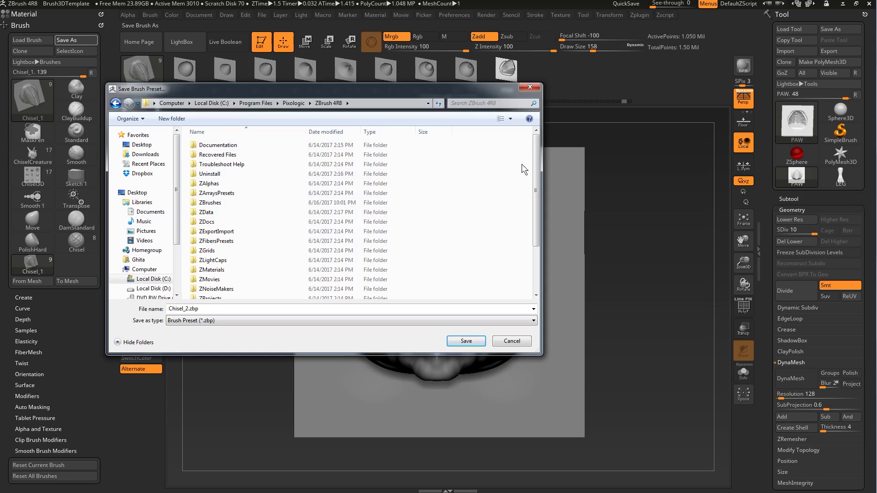
double_click(214, 202)
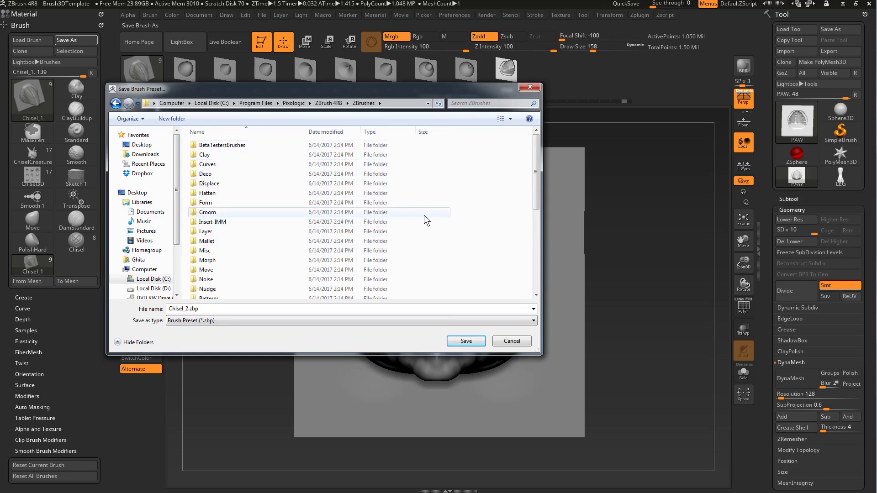
- Create a new folder named VD inside the ZBrushes folder and open it
right_click(471, 210)
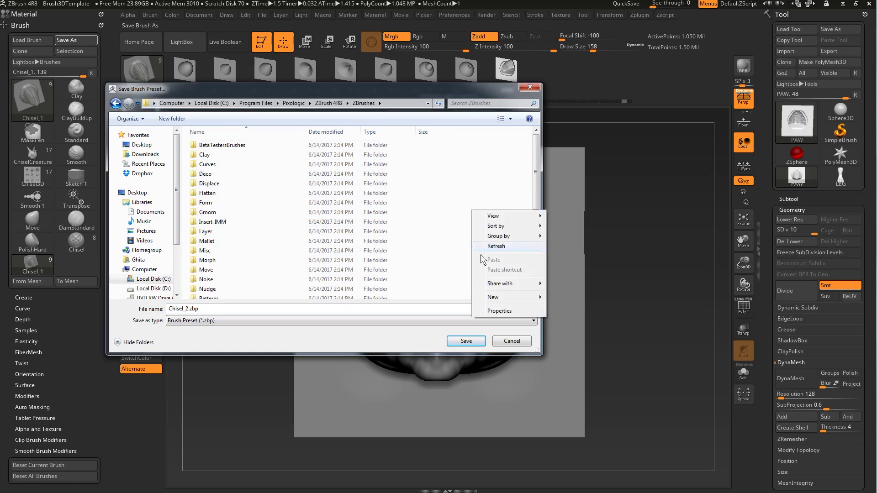
mouse_move(503, 298)
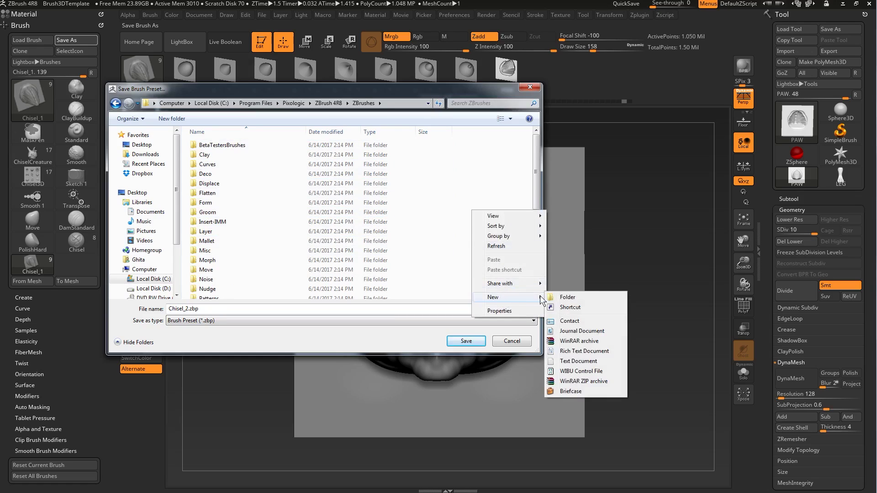
click(568, 297)
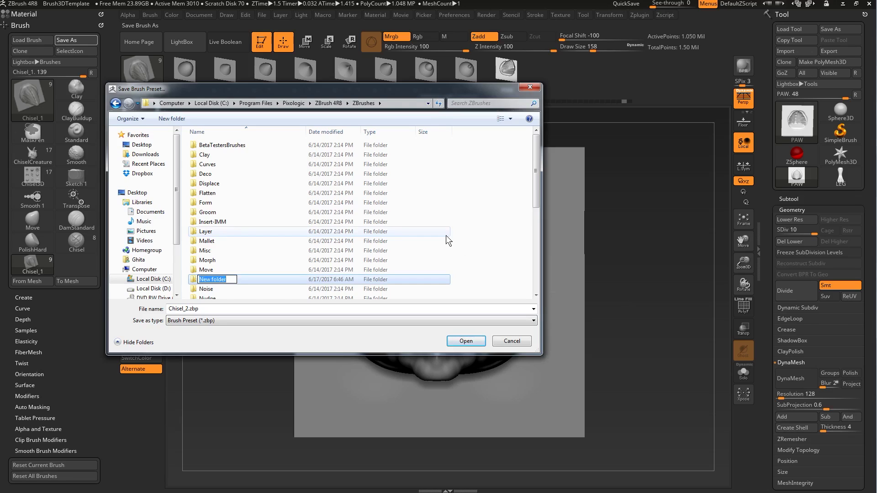
text(V)
key(Return)
key(Return)
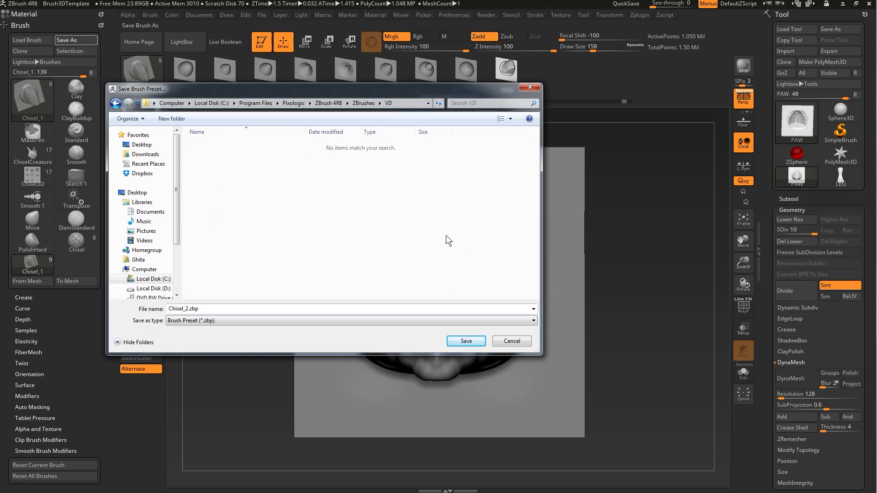
- Save the brush preset in the VD folder under the file name PAW
drag(207, 309, 127, 310)
text(PAW)
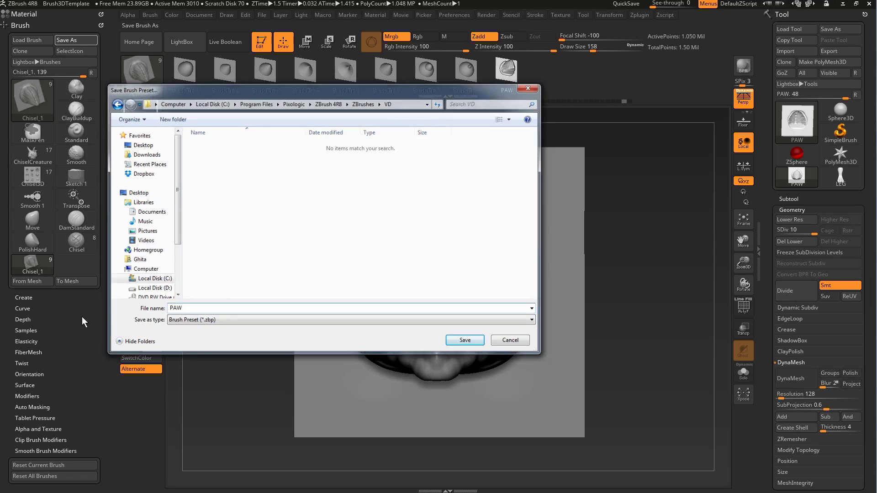
key(Return)
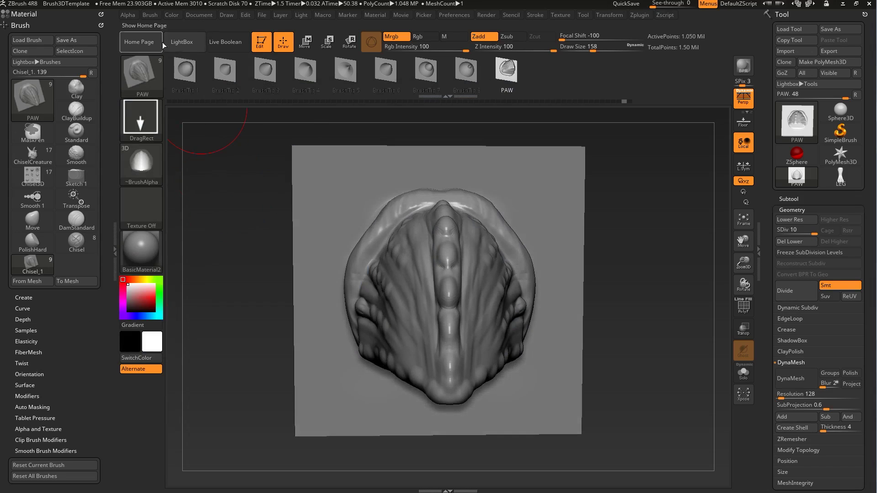
- Browse the VD brush folder in LightBox to check for the saved PAW brush, and close LightBox
click(183, 42)
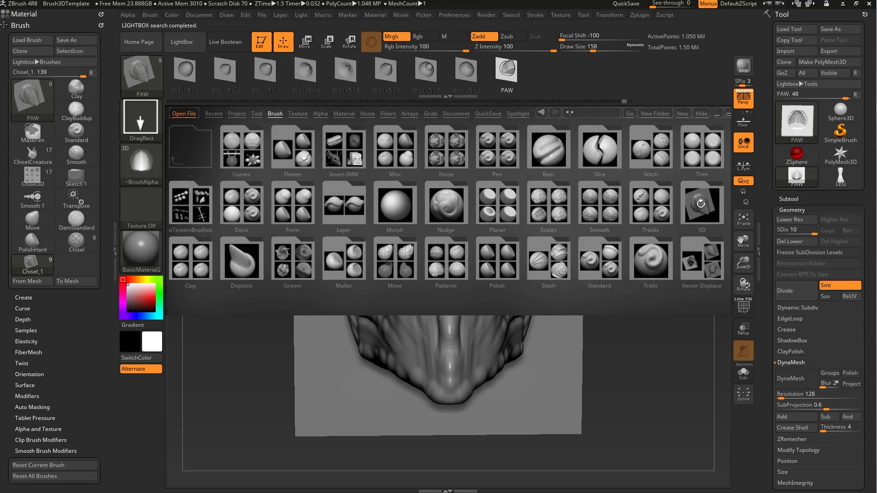
double_click(701, 204)
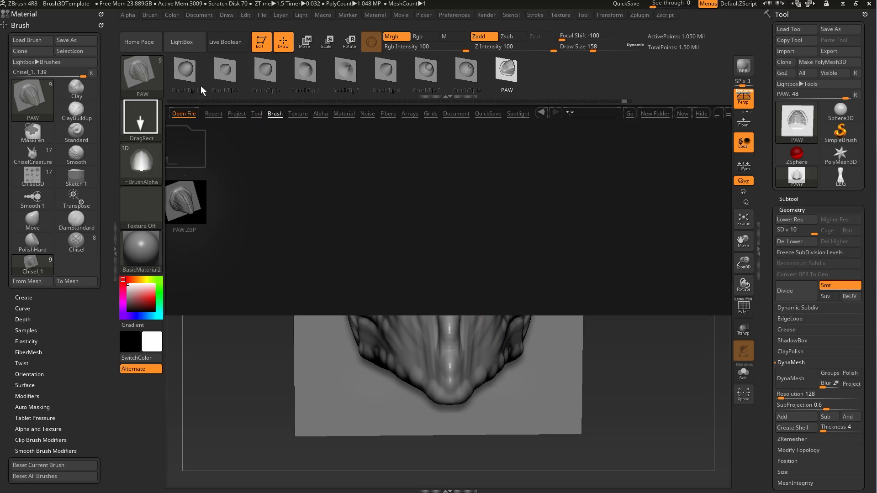
click(184, 43)
mouse_move(634, 276)
mouse_down()
mouse_move(619, 280)
mouse_move(657, 282)
mouse_move(666, 317)
mouse_move(632, 279)
mouse_up()
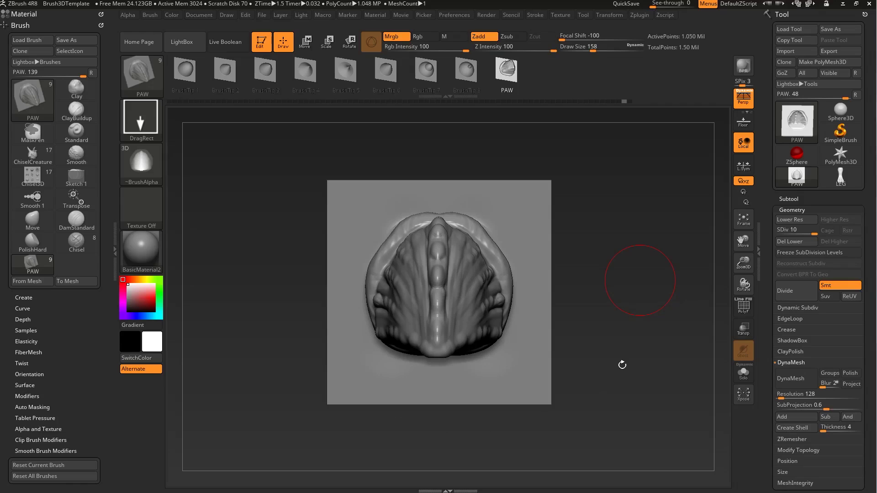
drag(614, 346, 625, 322)
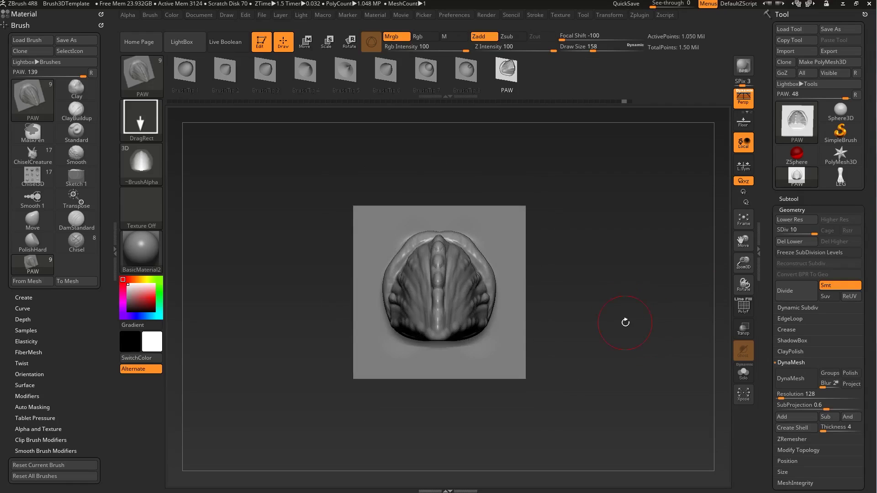
- Switch to the LEG tool, frame the leg from the front and collapse the brush palette tray
click(839, 182)
alt+drag(617, 362, 554, 255)
drag(566, 337, 498, 330)
alt+drag(552, 296, 565, 309)
alt+drag(526, 234, 555, 246)
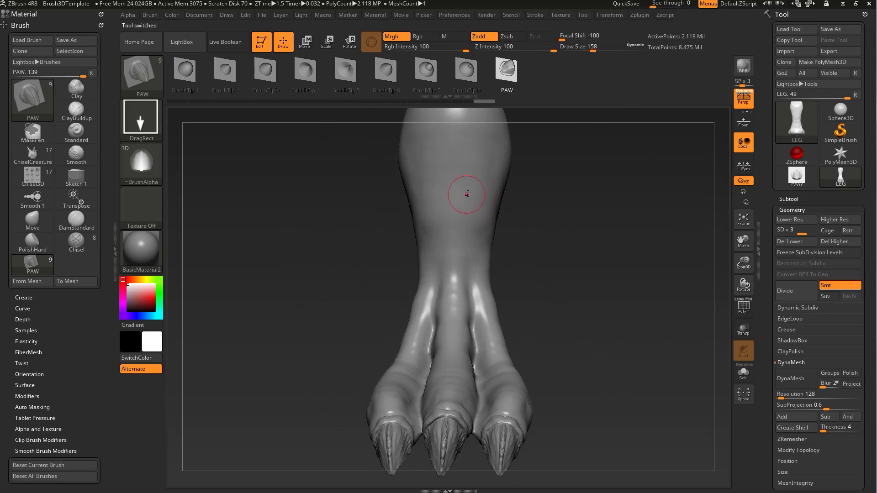
alt+drag(570, 171, 543, 250)
drag(293, 316, 317, 242)
click(117, 253)
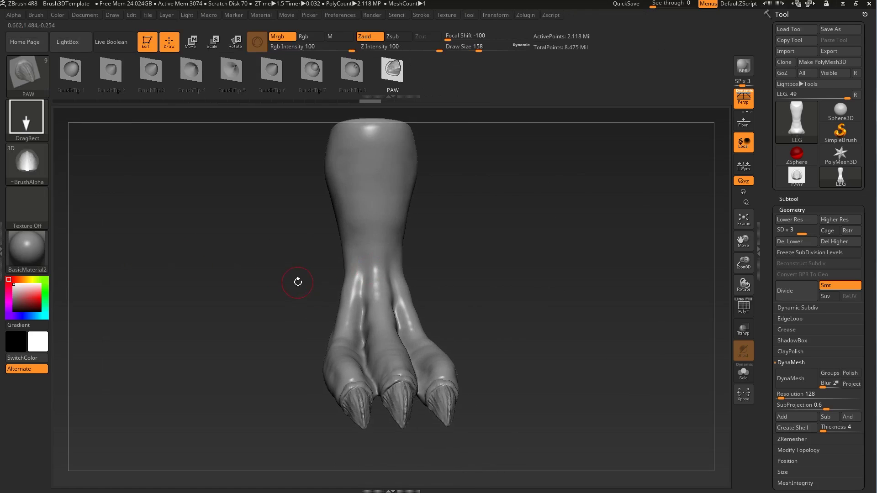
drag(293, 280, 297, 284)
- Select the ChiselCreature brush and set its active 3D shape to Scale1
key(b)
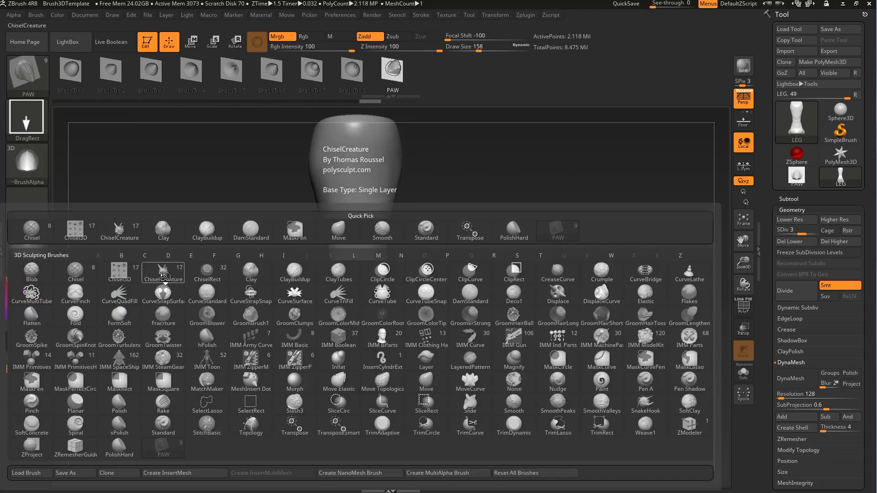
click(164, 277)
drag(475, 186, 473, 239)
drag(520, 251, 526, 188)
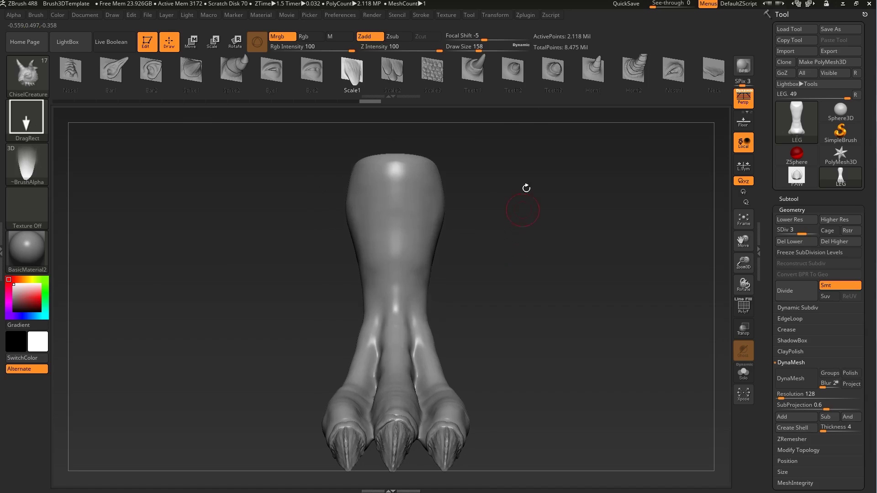
click(513, 70)
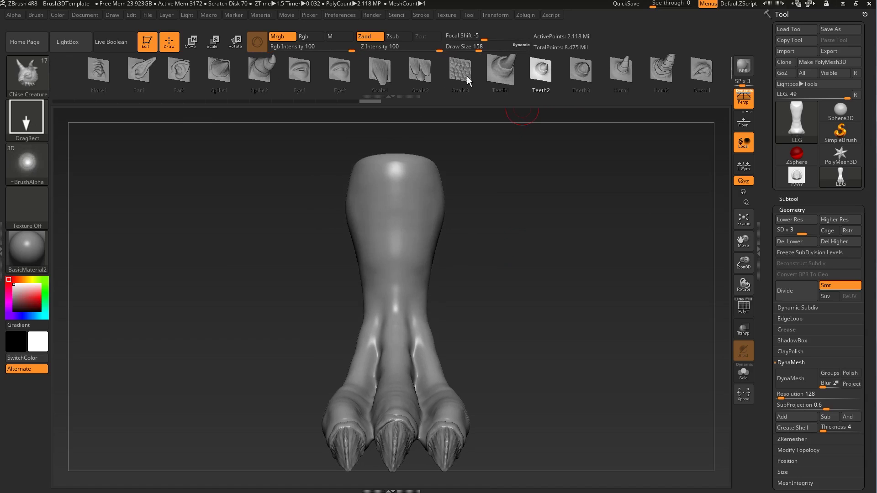
click(379, 69)
- Try Scale1 shapes pointing up and down on the upper front of the leg at subdivision level 3 and undo them
mouse_move(488, 209)
ctrl+right_down()
mouse_move(512, 258)
mouse_move(512, 289)
ctrl+right_up()
alt+right_drag(403, 199, 408, 230)
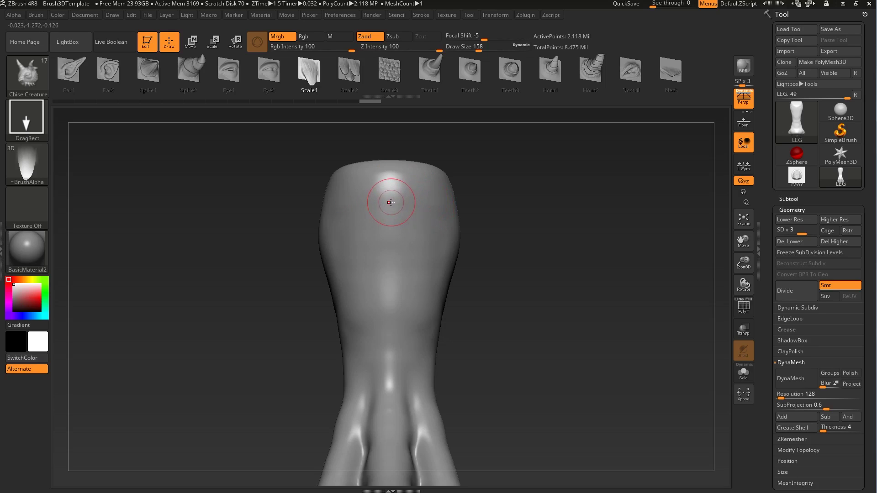
drag(393, 217, 393, 251)
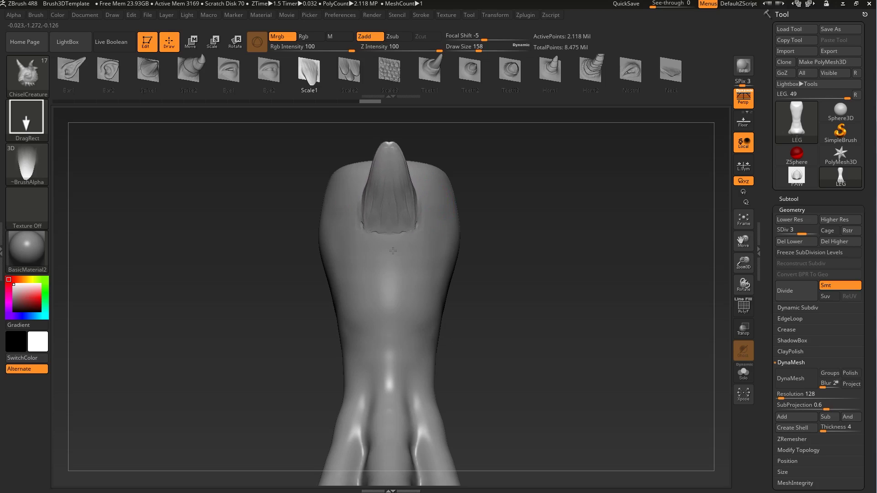
drag(393, 250, 393, 252)
mouse_move(466, 254)
mouse_down()
mouse_move(512, 249)
mouse_move(429, 230)
mouse_up()
key(ctrl+z)
drag(388, 205, 385, 147)
alt+drag(504, 271, 515, 236)
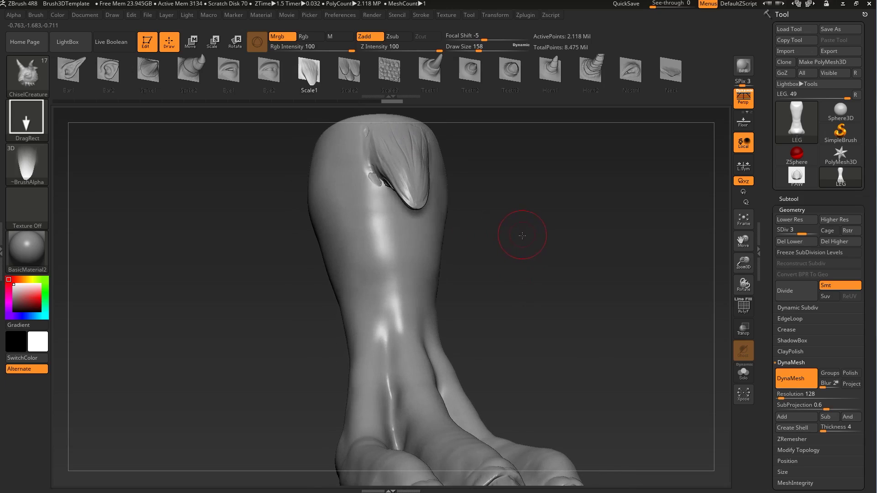
key(ctrl+z)
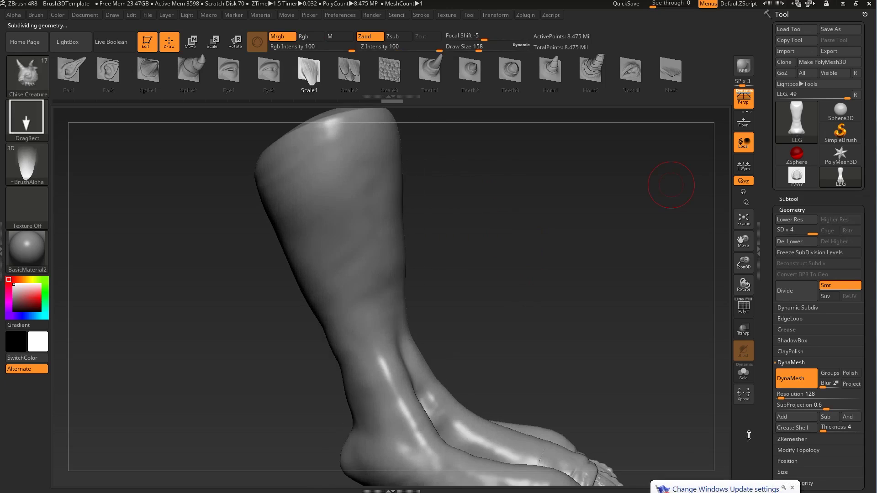
- Cancel the Windows Update prompt and try a Scale1 shape on the upper front of the leg at subdivision level 4
click(790, 486)
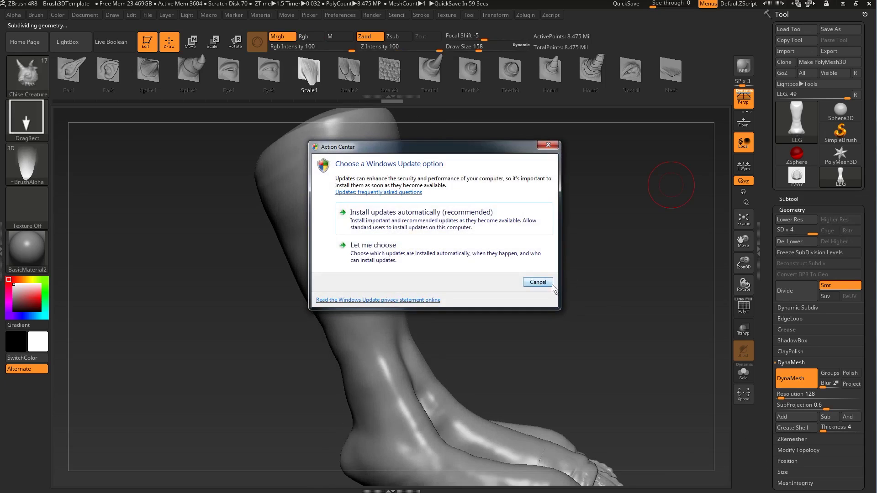
click(541, 283)
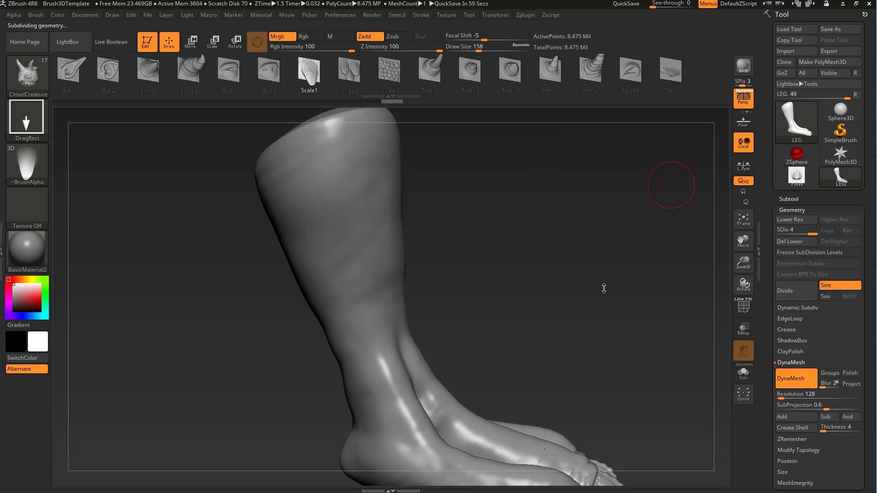
drag(616, 282, 579, 282)
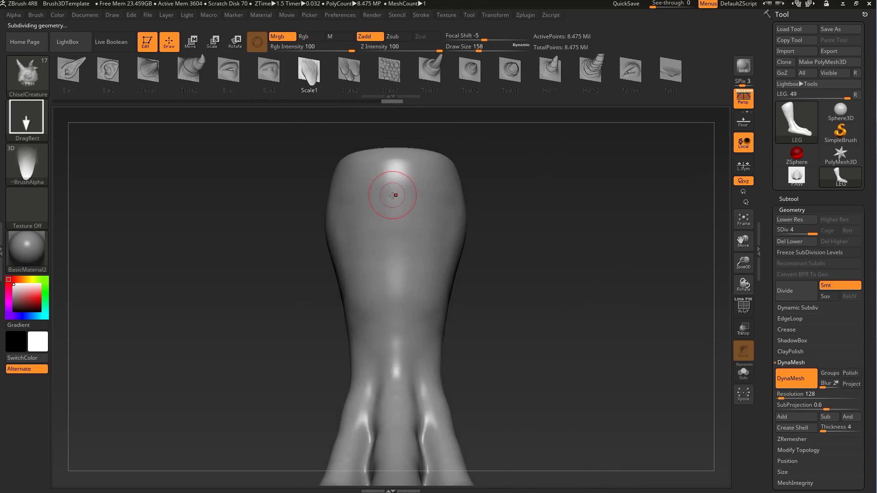
drag(406, 187, 391, 126)
mouse_move(509, 308)
mouse_down()
mouse_move(522, 248)
mouse_move(558, 256)
mouse_up()
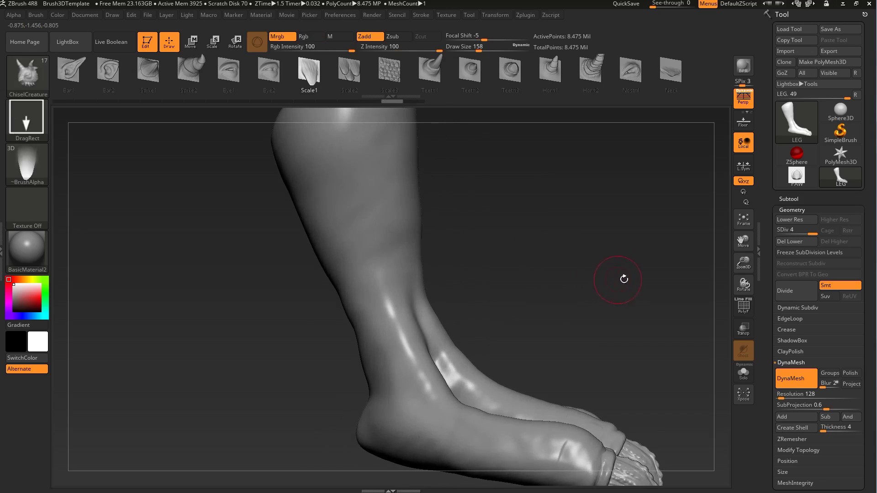
- Sculpt a column of overlapping, downward-pointing Scale1 scales from above the toes to the top of the leg's front at level 4
shift+drag(617, 278, 595, 283)
alt+drag(545, 266, 540, 320)
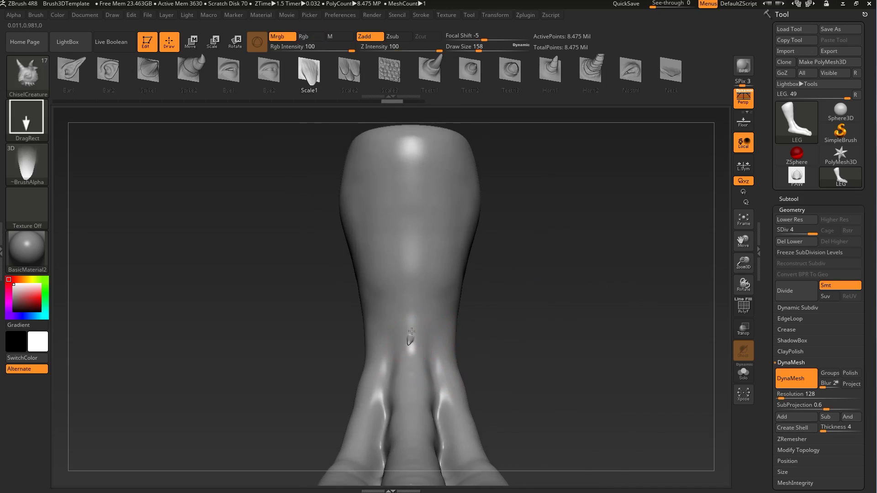
drag(406, 316, 409, 302)
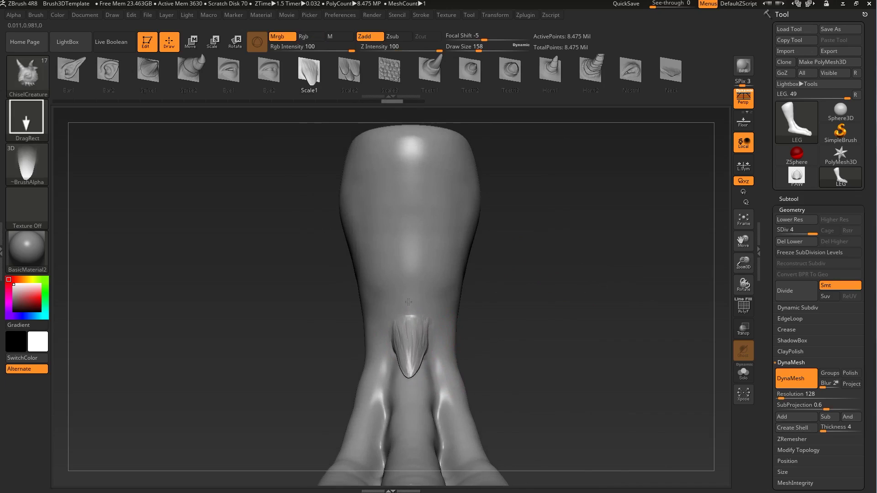
drag(408, 298, 408, 190)
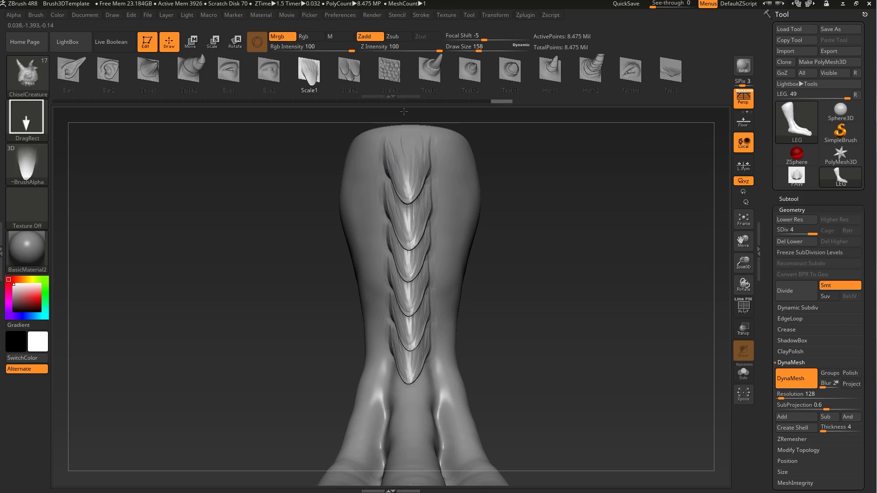
mouse_move(568, 254)
mouse_down()
mouse_move(603, 290)
mouse_move(533, 254)
mouse_move(571, 269)
mouse_move(558, 239)
mouse_move(576, 302)
mouse_move(530, 239)
mouse_move(560, 273)
mouse_move(554, 254)
mouse_move(550, 284)
mouse_move(599, 254)
mouse_move(583, 289)
mouse_up()
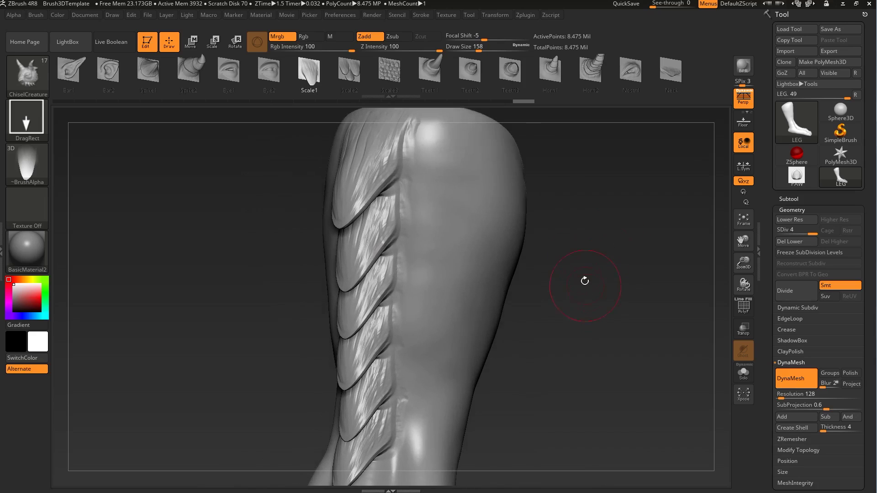
- Set the brush's 3D shape to Scale2 and try a downward-pointing cluster beside the Scale1 column at the top of the leg
click(350, 71)
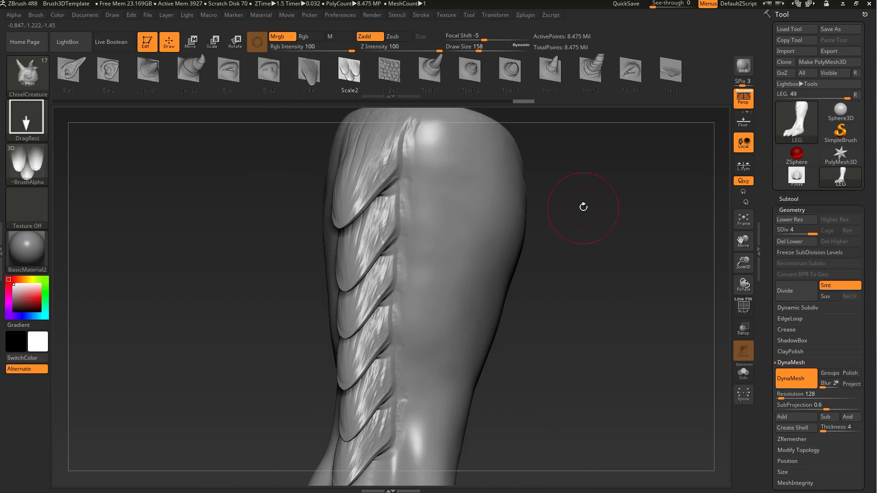
drag(583, 205, 475, 199)
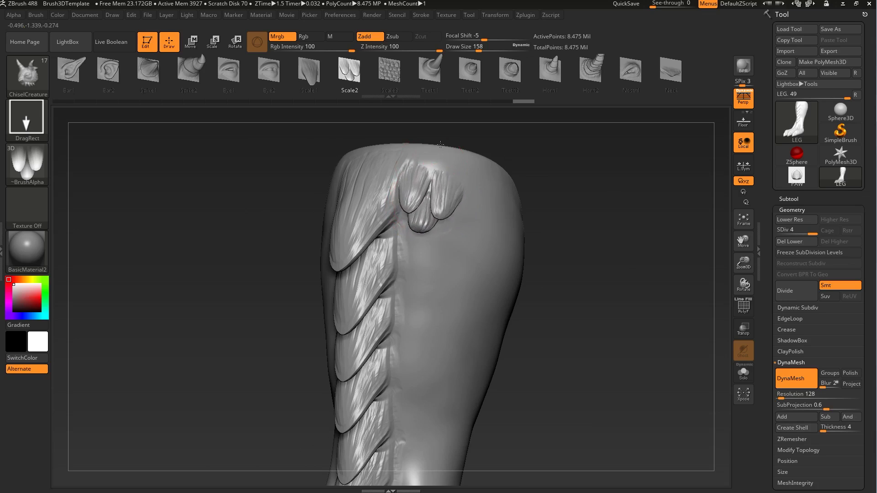
alt+drag(552, 221, 513, 205)
alt+drag(548, 267, 388, 225)
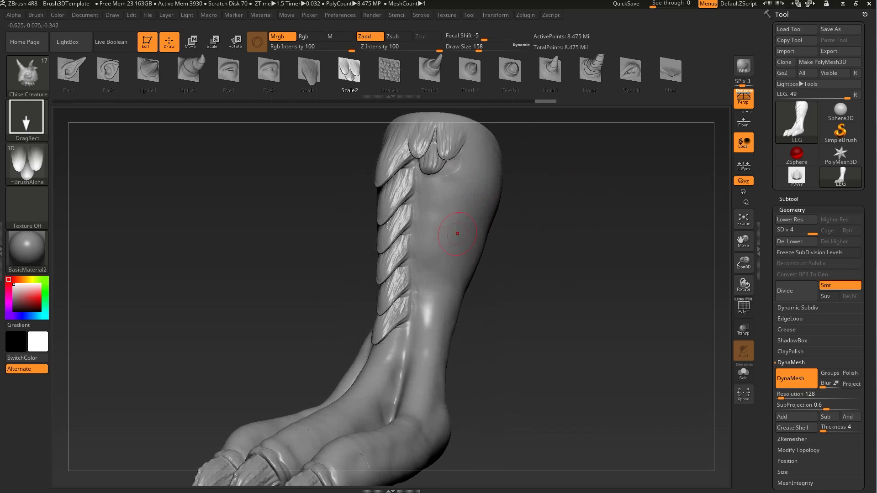
- Change the stroke to Spray and try spraying small Scale2 scales down the side of the leg
click(39, 110)
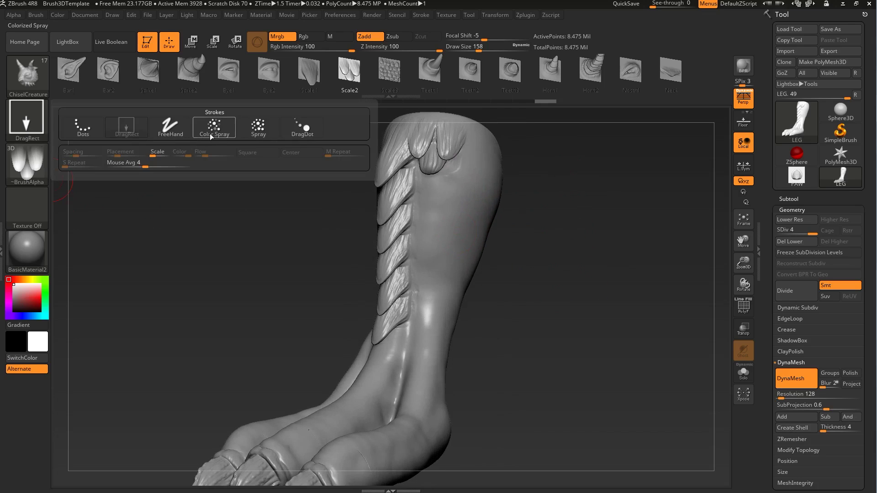
click(259, 127)
mouse_move(583, 203)
mouse_down()
mouse_move(492, 254)
mouse_move(462, 260)
mouse_move(425, 370)
mouse_up()
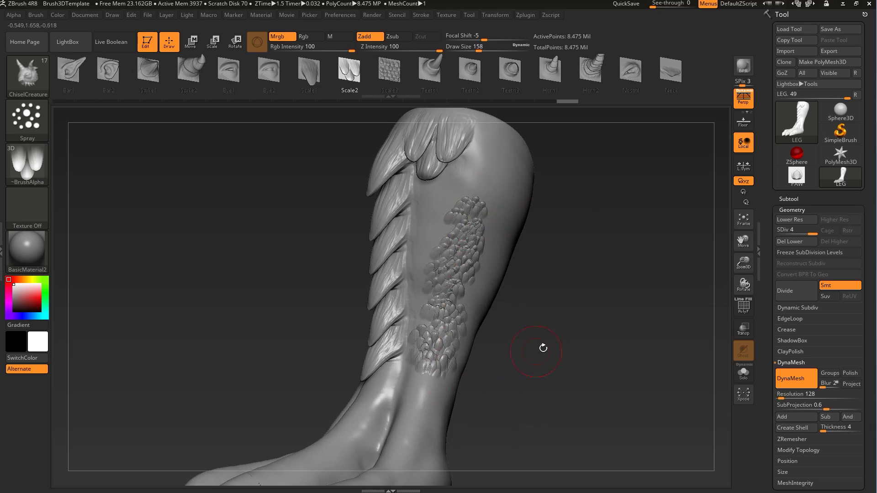
drag(543, 348, 582, 286)
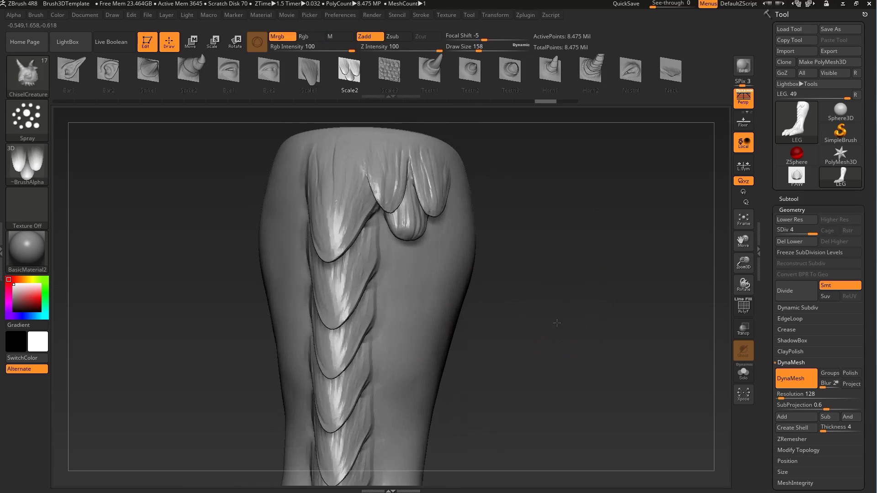
drag(544, 329, 470, 275)
drag(435, 248, 460, 149)
mouse_move(591, 187)
mouse_down()
mouse_move(563, 197)
mouse_move(550, 240)
mouse_up()
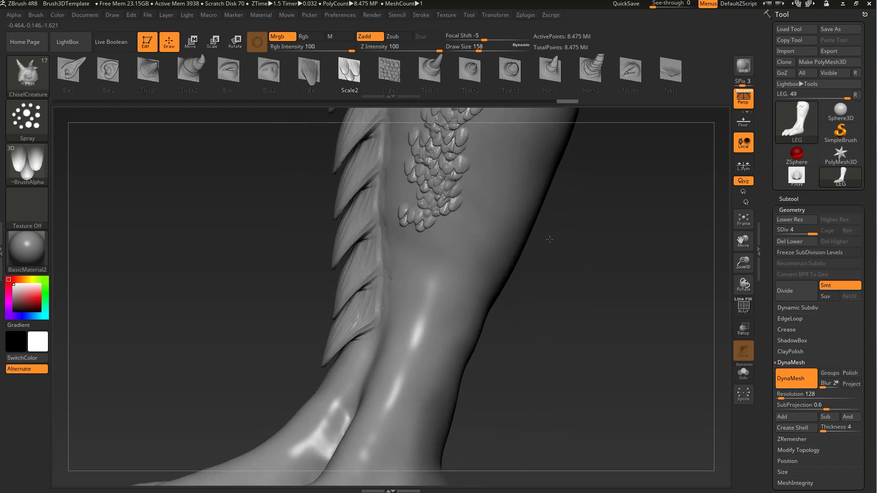
- Try further Scale2 spray strokes along the lower side of the leg and undo the trial scales
drag(417, 360, 507, 160)
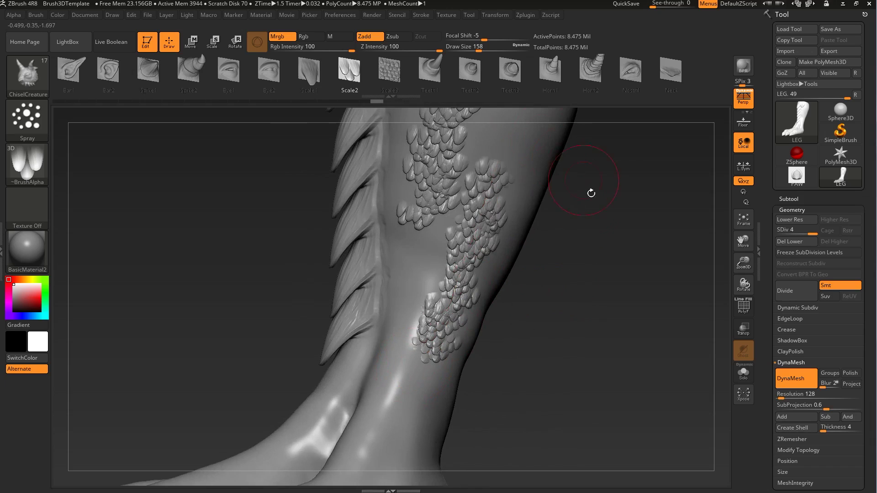
drag(601, 234, 452, 297)
drag(410, 261, 436, 169)
alt+drag(567, 248, 572, 242)
key(ctrl+z)
key(ctrl+z)
mouse_move(536, 191)
alt+mouse_down()
mouse_move(544, 262)
mouse_move(553, 258)
alt+mouse_up()
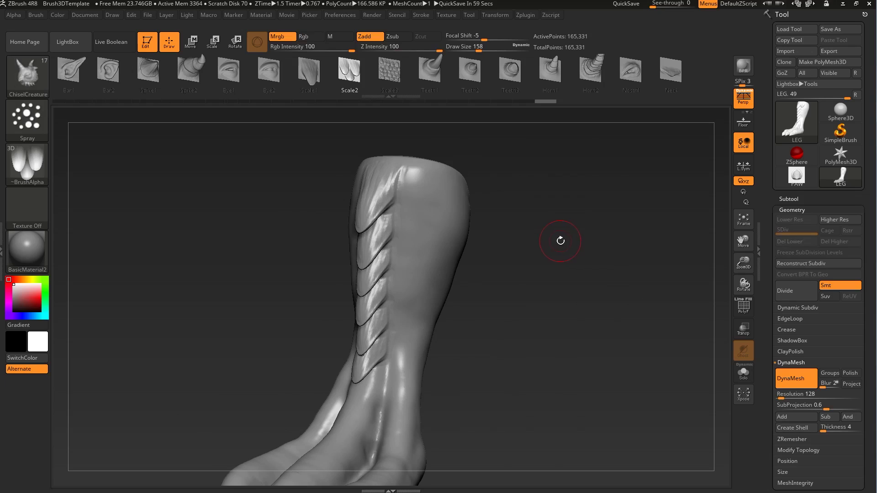
- Restore the DragRect stroke and sculpt overlapping Scale2 clusters beside the front column, from above the ankle to the top of the leg
drag(564, 219, 523, 172)
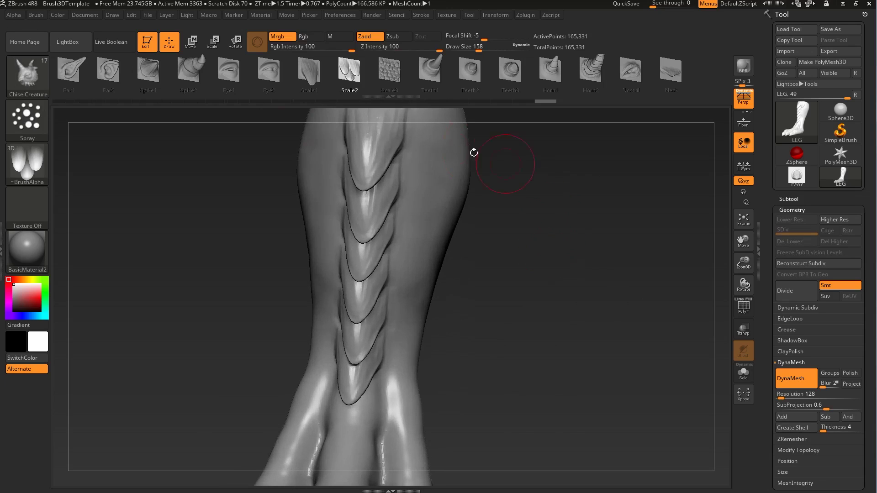
click(37, 117)
click(149, 133)
mouse_move(294, 162)
mouse_down()
mouse_move(524, 251)
mouse_move(411, 187)
mouse_move(424, 144)
mouse_up()
drag(487, 222, 447, 245)
drag(376, 343, 385, 267)
key(ctrl+z)
mouse_move(378, 310)
mouse_down()
mouse_move(397, 207)
mouse_move(433, 166)
mouse_up()
alt+right_drag(458, 148, 435, 240)
drag(381, 241, 405, 134)
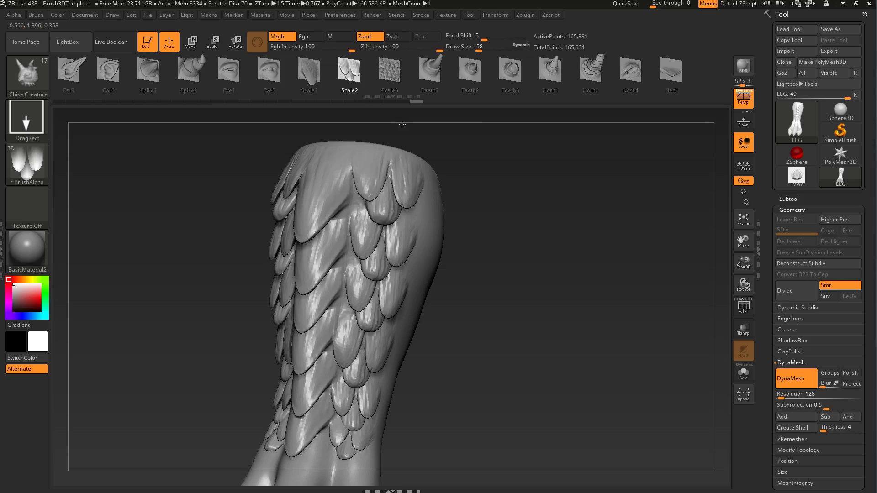
- Cover the tops of the two outer toes with overlapping Scale2 clusters, working back from the claws
right_drag(576, 215, 533, 248)
alt+right_drag(555, 384, 528, 264)
drag(528, 264, 520, 232)
alt+drag(465, 314, 465, 266)
drag(408, 241, 401, 198)
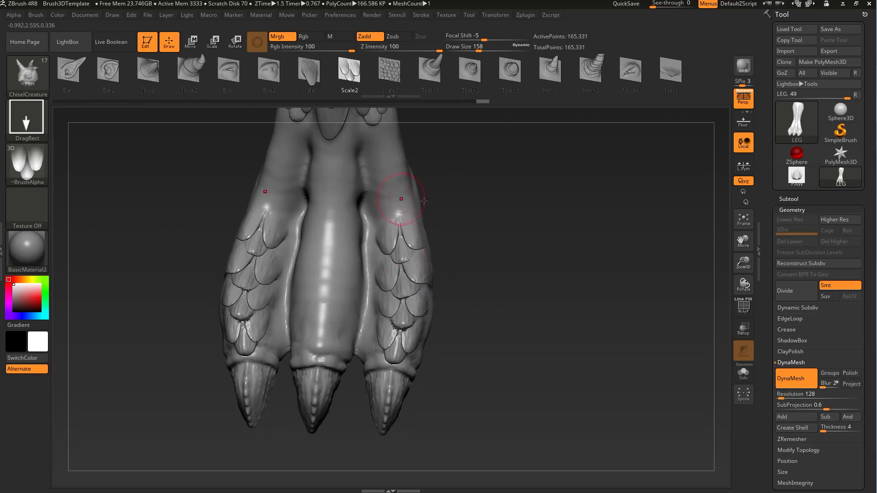
- Extend the Scale2 clusters from the outer toes over the ankle until they meet the leg scales
alt+right_drag(401, 198, 403, 279)
drag(394, 283, 397, 254)
mouse_move(470, 239)
mouse_down()
mouse_move(459, 216)
mouse_move(408, 289)
mouse_move(401, 252)
mouse_up()
right_drag(384, 250, 401, 248)
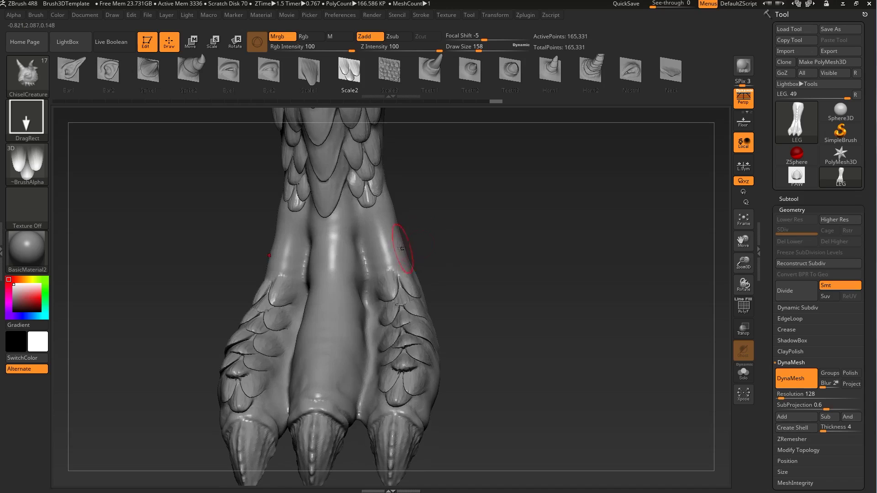
drag(392, 255, 378, 184)
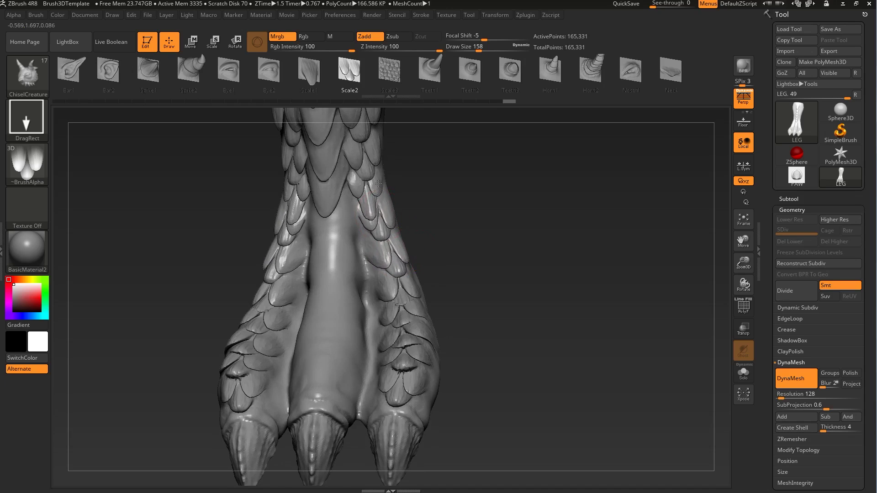
- Cover the middle toe with overlapping Scale2 clusters from its claw up to the front column of scales
mouse_move(540, 321)
mouse_down()
mouse_move(513, 319)
mouse_move(529, 288)
mouse_move(513, 263)
mouse_move(525, 274)
mouse_move(521, 285)
mouse_up()
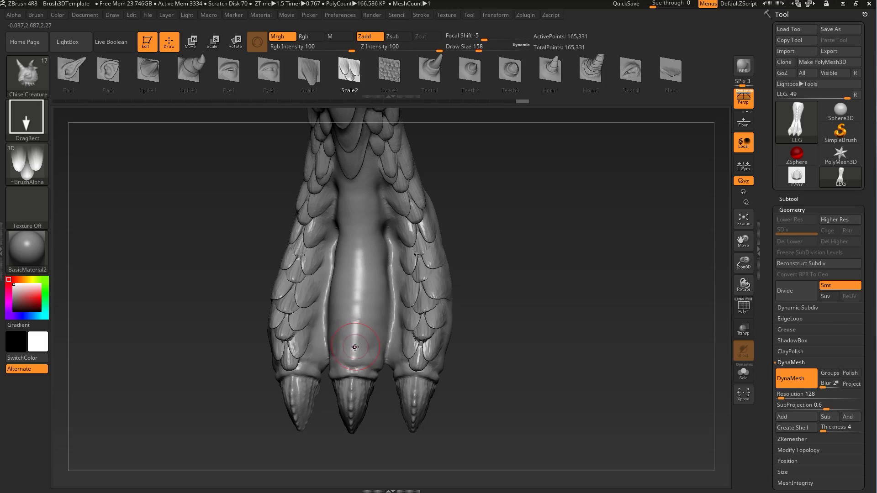
mouse_move(355, 336)
mouse_down()
mouse_move(350, 279)
mouse_move(361, 235)
mouse_up()
alt+drag(490, 239, 486, 313)
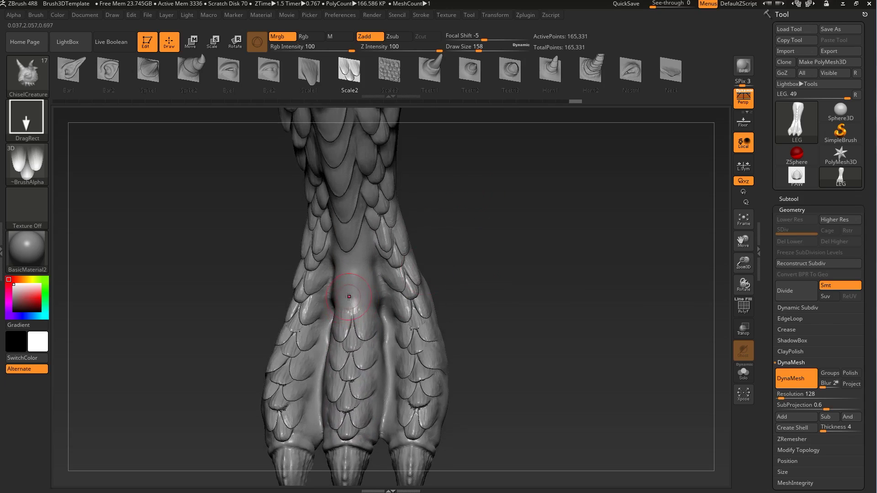
drag(352, 271, 359, 229)
- Set the brush's 3D shape to Scale3, try one patch on the upper back of the leg and undo it
alt+drag(525, 244, 541, 205)
drag(601, 213, 503, 231)
drag(167, 174, 177, 202)
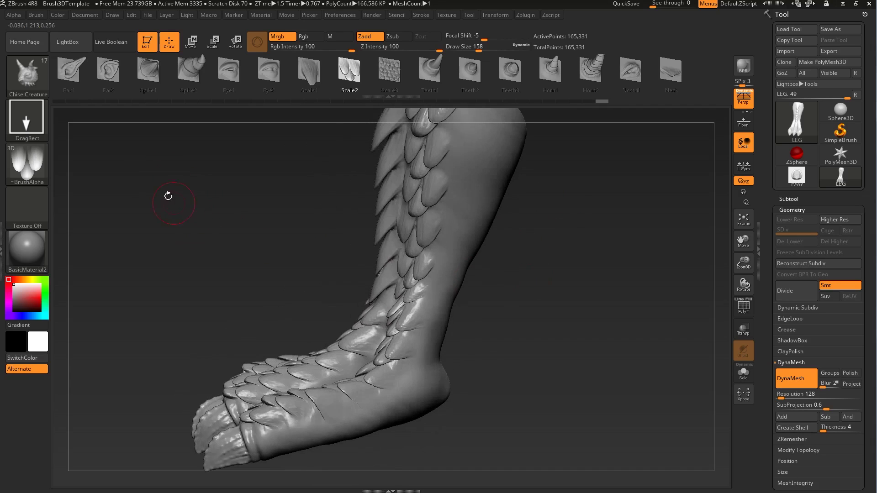
click(389, 70)
mouse_move(548, 256)
mouse_down()
mouse_move(519, 219)
mouse_move(437, 190)
mouse_up()
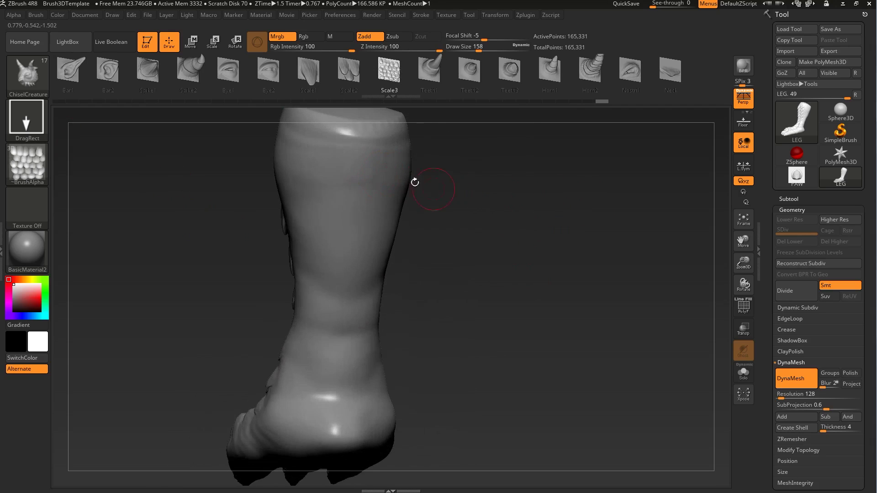
drag(361, 159, 384, 245)
key(ctrl+z)
- Cover the back of the leg with Scale3 patches, working from the heel up to the top
drag(342, 396, 352, 165)
alt+right_drag(388, 154, 379, 204)
drag(344, 206, 345, 165)
drag(482, 227, 499, 217)
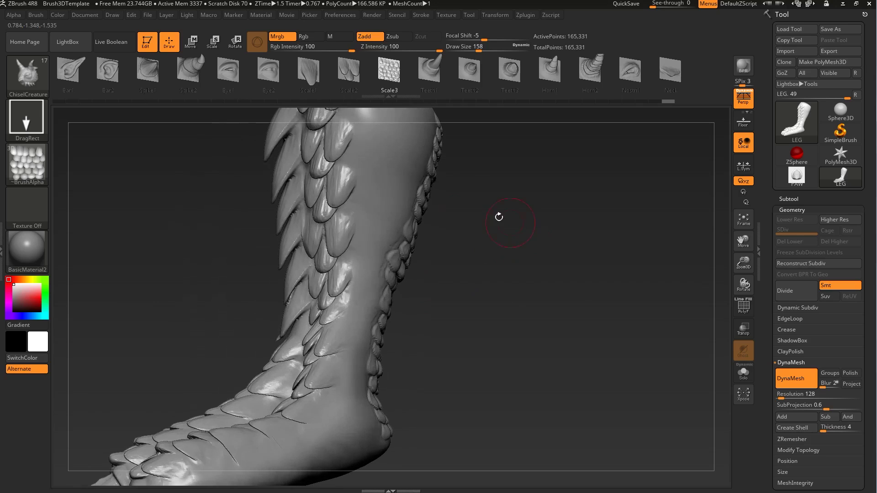
- Set the shape to Scale2 with the Spray stroke, try spraying above the ankle at draw size 324 and undo it
click(348, 71)
drag(495, 210, 43, 134)
click(43, 134)
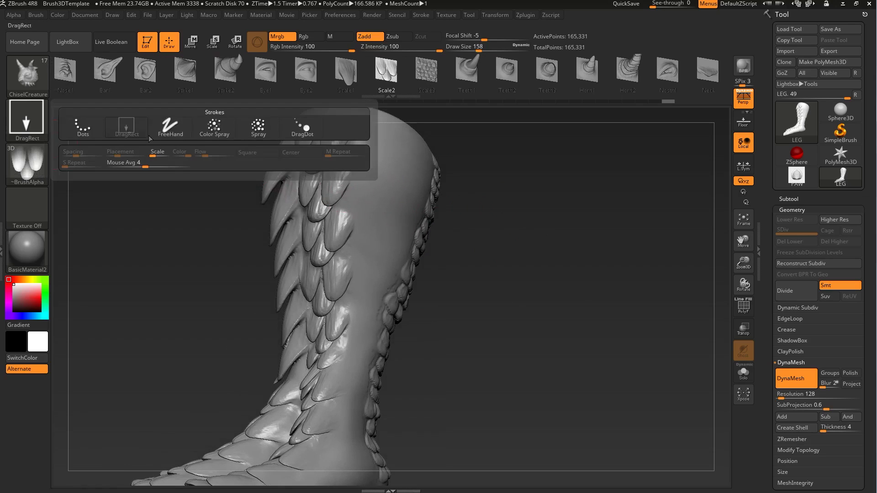
click(222, 130)
mouse_move(484, 233)
mouse_down()
mouse_move(507, 222)
mouse_move(353, 215)
mouse_move(493, 199)
mouse_up()
key(s)
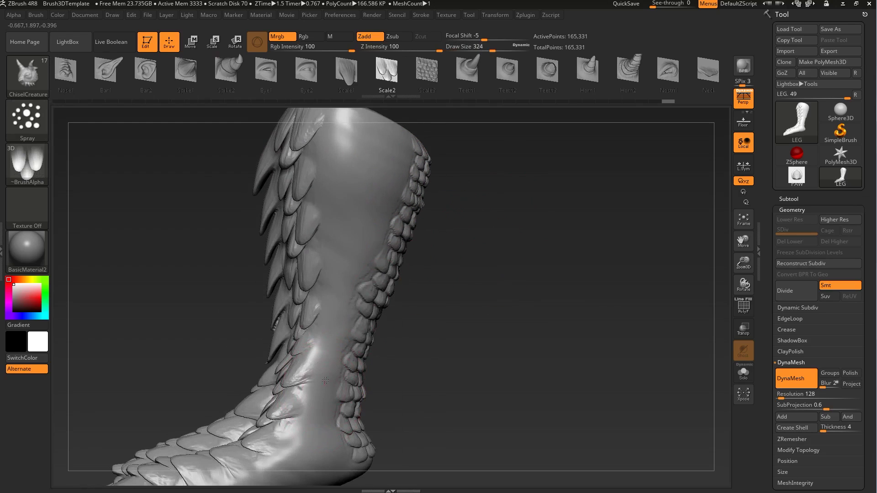
drag(333, 325, 335, 309)
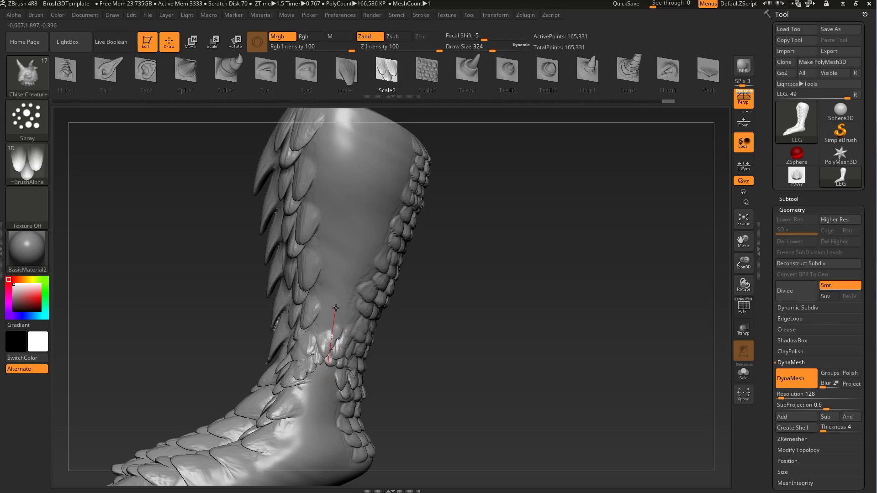
key(ctrl+z)
- Reduce the draw size to 207 and open the stroke's Lazy Mouse settings
key(s)
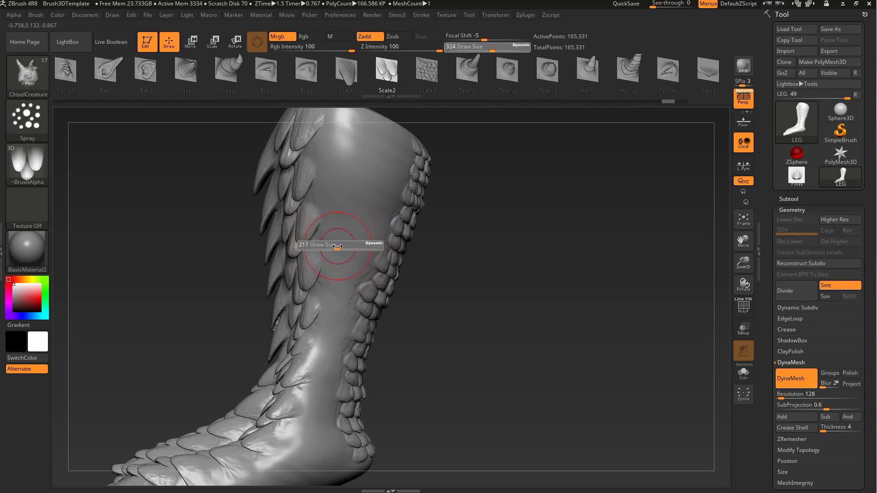
click(421, 15)
click(451, 154)
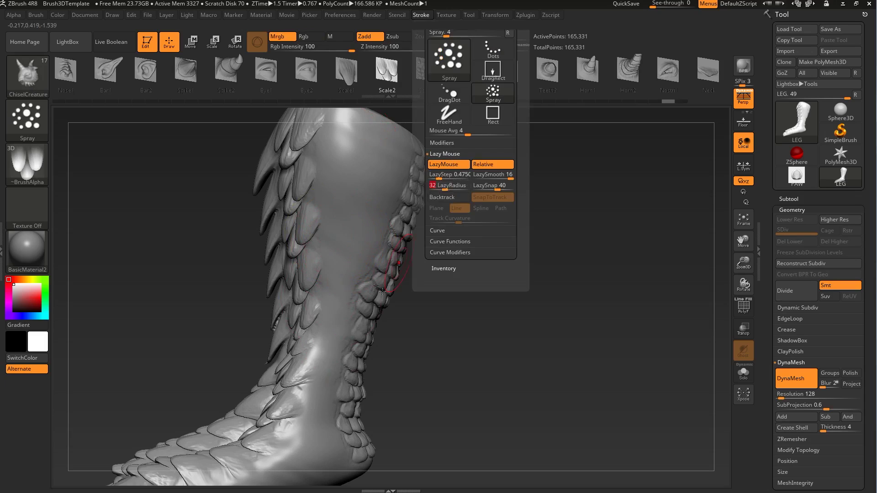
- Spray Scale2 scales over the bare side of the leg between the front and back scales, from above the ankle to the top
drag(329, 357, 336, 335)
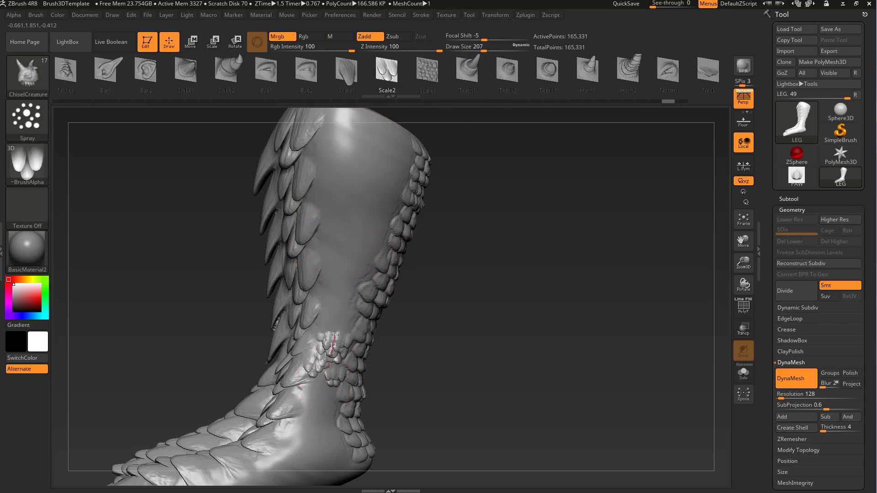
drag(345, 297, 350, 137)
drag(482, 204, 448, 206)
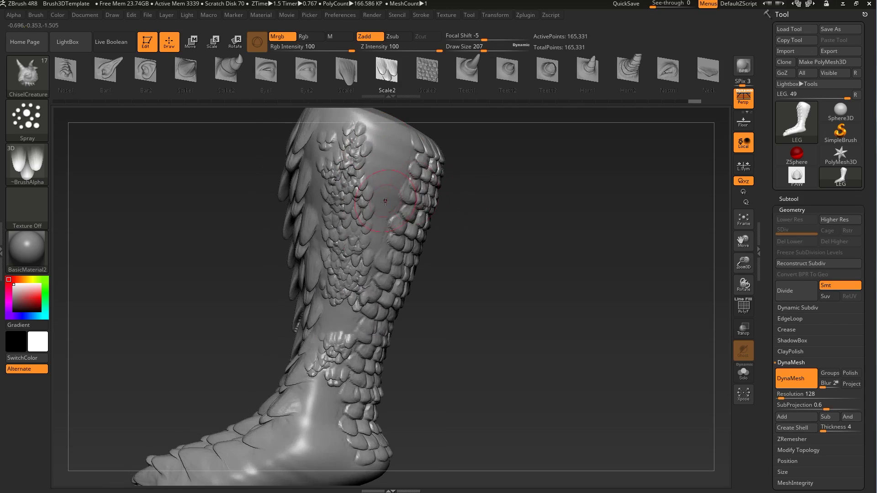
mouse_move(456, 262)
mouse_down()
mouse_move(478, 250)
mouse_move(465, 273)
mouse_up()
drag(349, 230, 352, 177)
drag(345, 269, 348, 231)
alt+drag(477, 380, 461, 197)
drag(322, 264, 337, 205)
mouse_move(396, 227)
mouse_down()
mouse_move(344, 260)
mouse_move(330, 244)
mouse_up()
- Spray Scale2 scales up the opposite side of the leg, from above the ankle to the upper calf
mouse_move(447, 215)
mouse_down()
mouse_move(513, 221)
mouse_move(497, 284)
mouse_move(512, 287)
mouse_up()
mouse_move(348, 372)
mouse_down()
mouse_move(365, 354)
mouse_move(350, 315)
mouse_up()
drag(350, 277, 348, 209)
alt+drag(495, 282, 478, 380)
drag(361, 277, 353, 240)
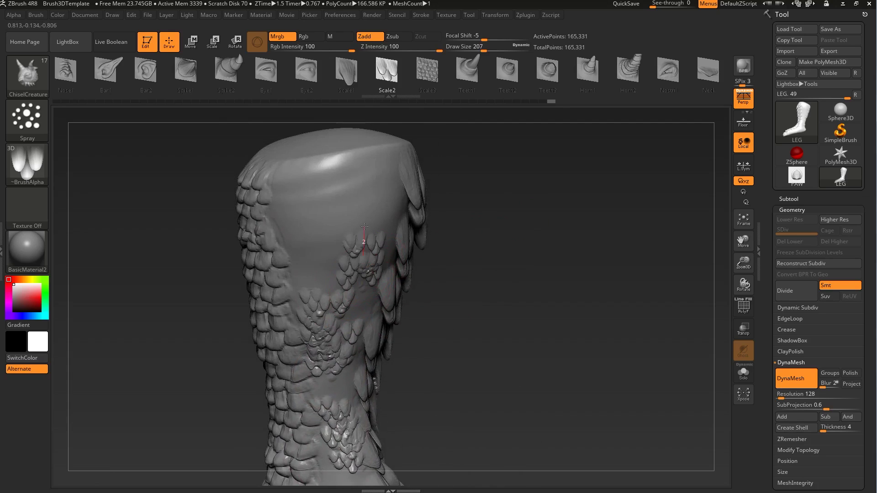
- Fill the bare area near the top of the leg's opposite side with sprayed Scale2 scales
drag(483, 255, 479, 267)
drag(321, 216, 313, 247)
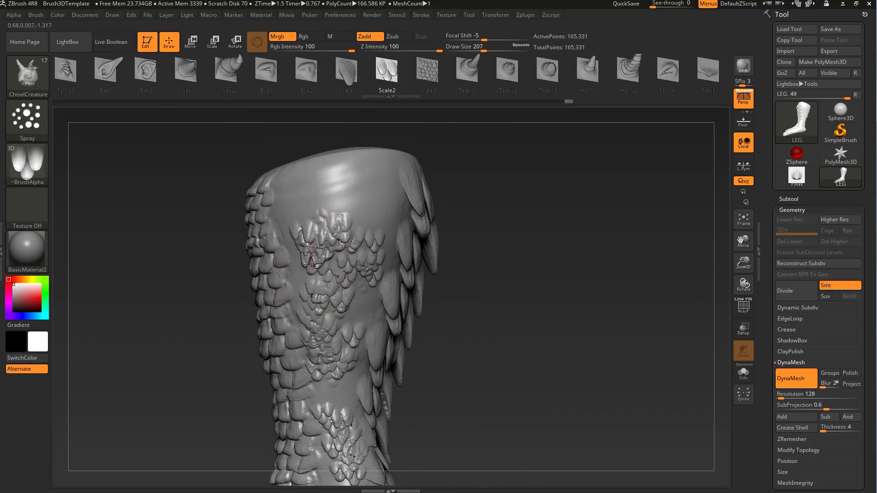
drag(381, 213, 355, 173)
click(313, 190)
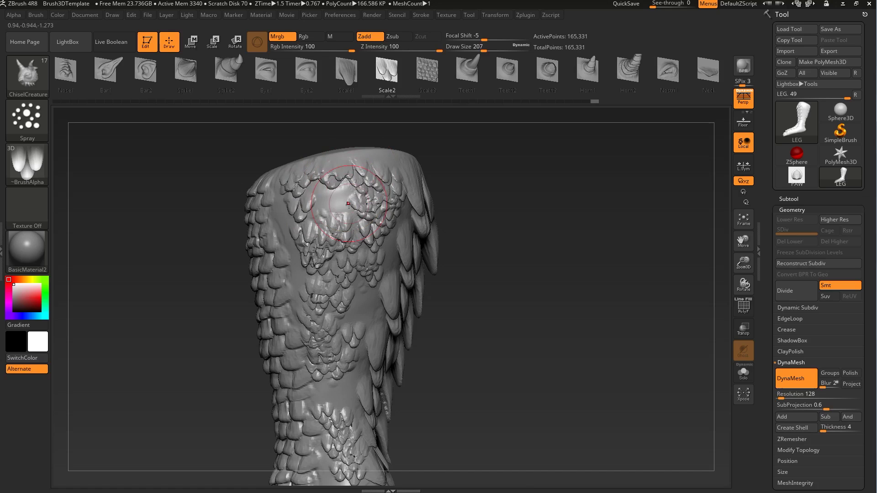
click(344, 192)
- Fill the bare gaps along the lower part of the leg's opposite side with sprayed Scale2 scales down to the ankle
alt+drag(464, 287, 450, 217)
click(351, 149)
click(330, 242)
drag(296, 372, 298, 333)
click(319, 371)
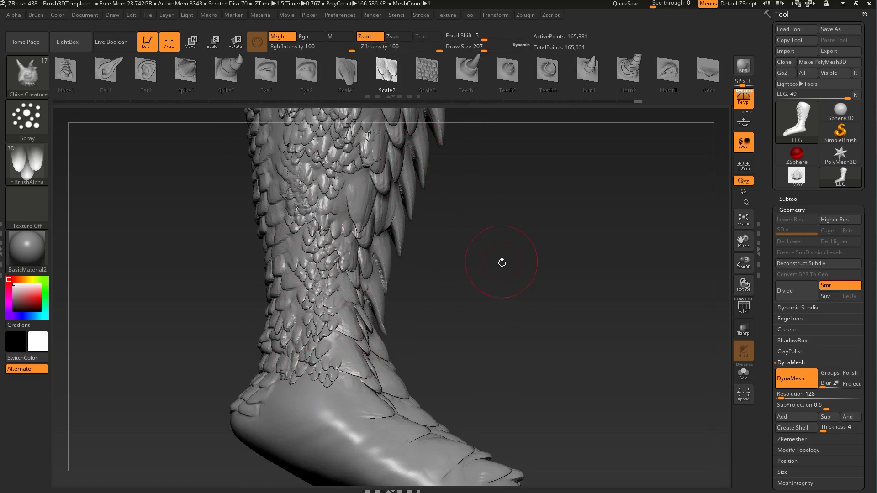
alt+drag(500, 259, 495, 252)
- Check the Spray stroke settings and spray additional Scale2 scales into the remaining gaps on the side of the leg
click(423, 13)
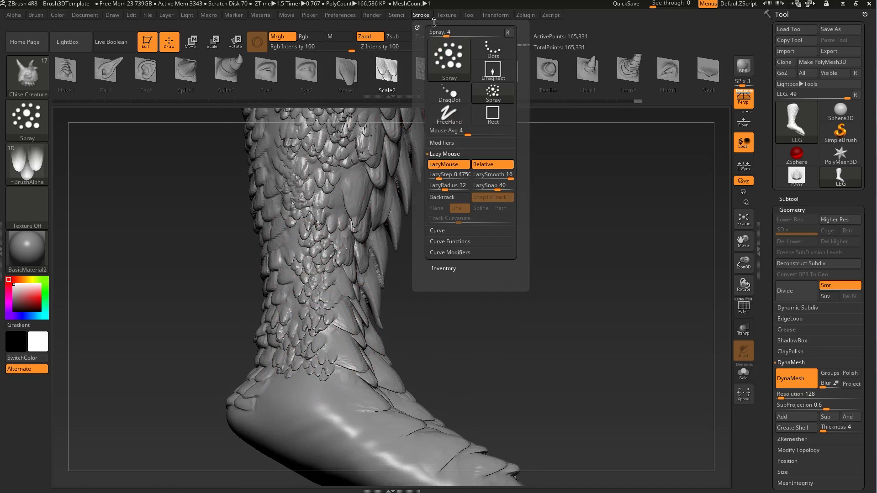
mouse_move(587, 272)
mouse_down()
mouse_move(542, 274)
mouse_move(559, 291)
mouse_move(564, 243)
mouse_move(535, 268)
mouse_move(511, 263)
mouse_move(478, 230)
mouse_up()
alt+drag(479, 231, 448, 298)
drag(346, 230, 366, 194)
alt+drag(467, 207, 478, 452)
drag(376, 184, 384, 139)
mouse_move(573, 335)
alt+mouse_down()
mouse_move(519, 242)
mouse_move(583, 252)
mouse_move(576, 197)
alt+mouse_up()
mouse_move(577, 198)
alt+mouse_down()
mouse_move(554, 293)
mouse_move(525, 237)
mouse_move(538, 310)
mouse_move(566, 201)
mouse_move(276, 366)
alt+mouse_up()
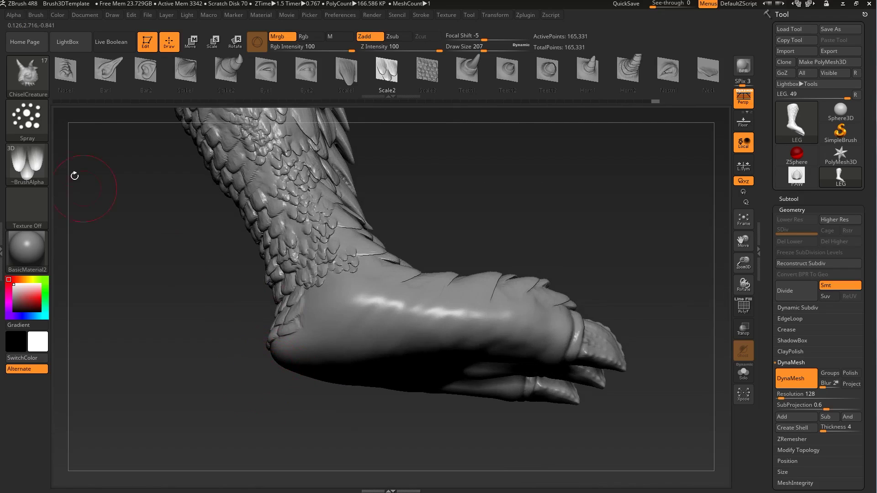
- Change the stroke back to DragRect and line the side of the foot with overlapping Scale2 clusters from the claws to the heel
click(44, 121)
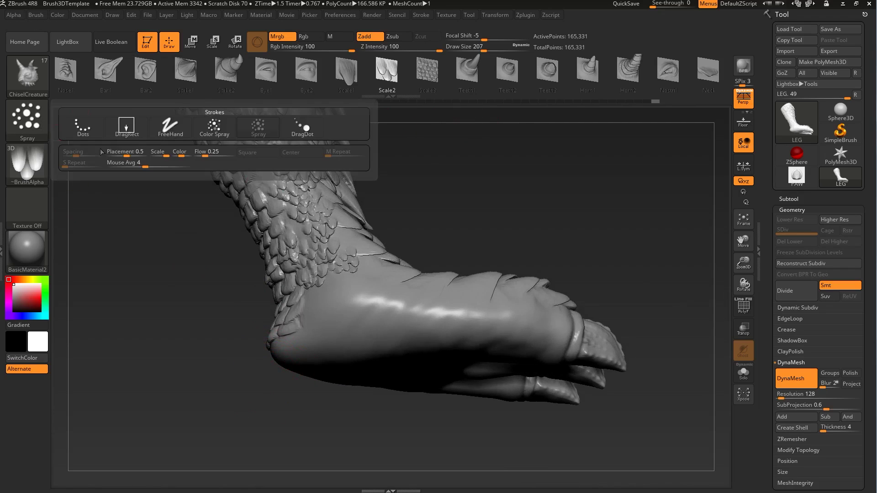
click(126, 126)
drag(202, 236, 274, 347)
drag(307, 302, 320, 322)
key(ctrl+z)
drag(510, 324, 247, 296)
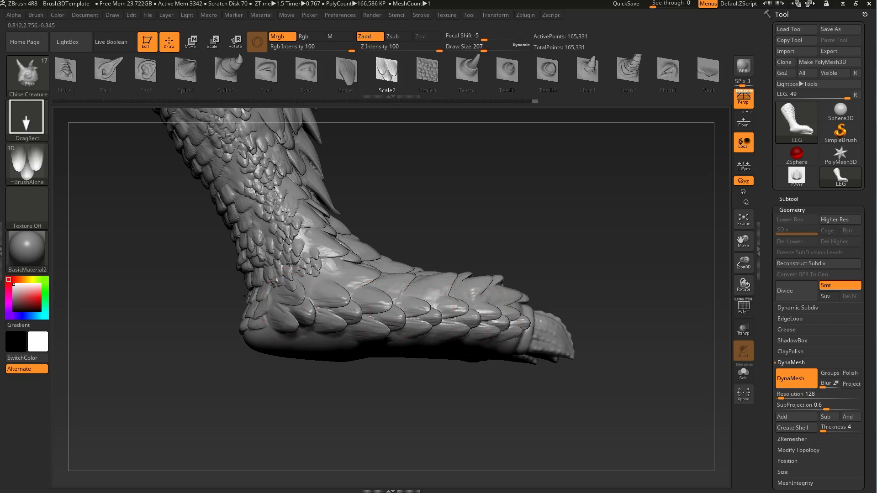
- Add more Scale2 clusters around the heel to close the gap with the ankle scales
drag(291, 400, 311, 288)
right_drag(275, 298, 293, 312)
drag(276, 309, 250, 317)
ctrl+right_drag(254, 313, 497, 270)
mouse_move(498, 270)
mouse_down()
mouse_move(558, 287)
mouse_move(576, 275)
mouse_move(589, 286)
mouse_move(564, 283)
mouse_move(579, 315)
mouse_move(604, 329)
mouse_move(604, 320)
mouse_move(541, 372)
mouse_move(525, 203)
mouse_move(504, 289)
mouse_up()
- Set the draw size to 104 and fill the remaining bare spots on the leg and foot with small Scale2 clusters
key(s)
drag(507, 251, 496, 252)
mouse_move(577, 244)
mouse_down()
mouse_move(579, 255)
mouse_move(534, 260)
mouse_up()
drag(428, 280, 427, 262)
drag(421, 312, 423, 297)
drag(412, 338, 415, 324)
drag(412, 353, 406, 378)
drag(394, 416, 391, 407)
mouse_move(355, 433)
mouse_down()
mouse_move(359, 421)
mouse_move(337, 430)
mouse_up()
drag(249, 421, 253, 399)
alt+drag(586, 307, 494, 302)
alt+drag(495, 302, 584, 290)
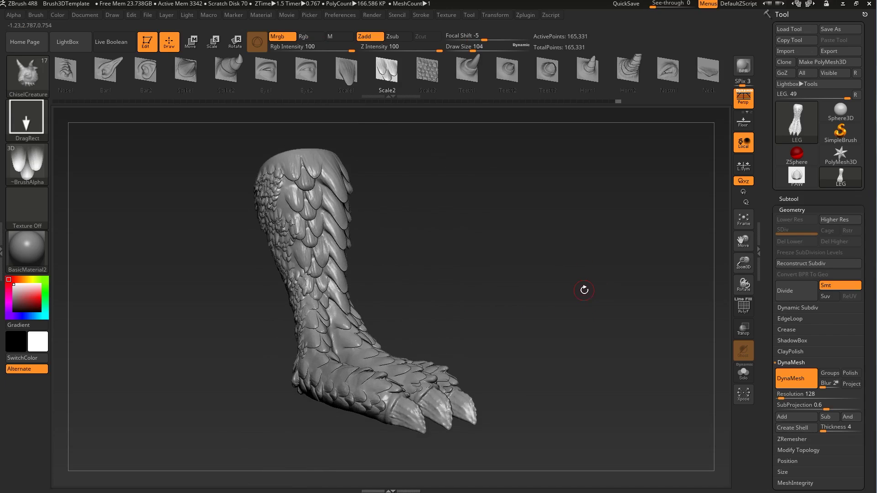